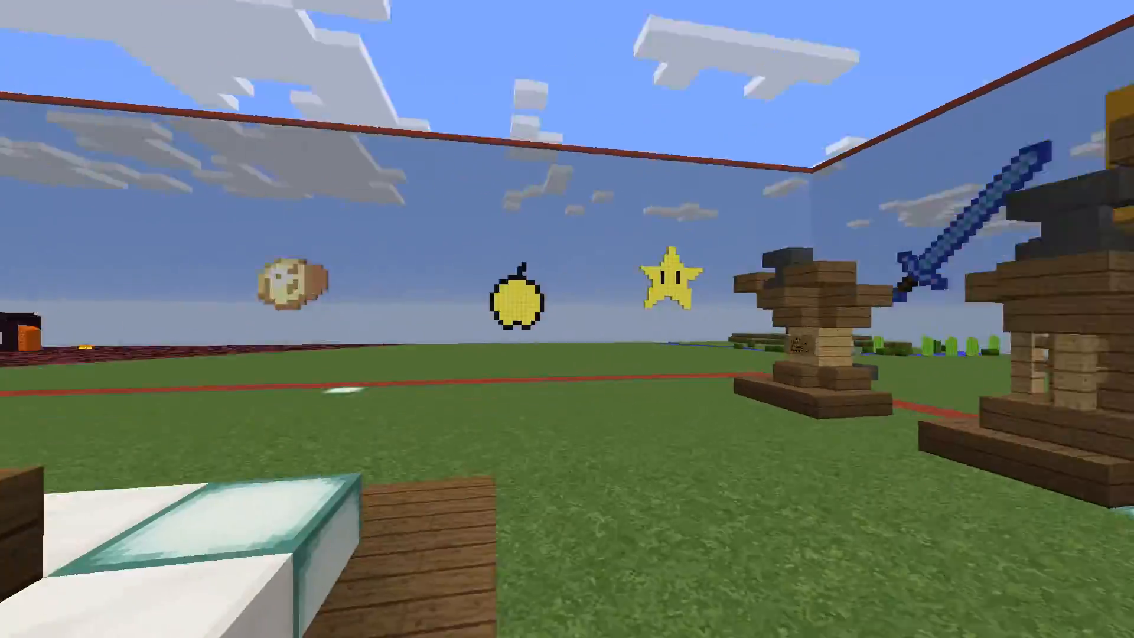
Step: Walk up onto the lobby fountain platform and on through the pavilion past the black pillar
key("w")
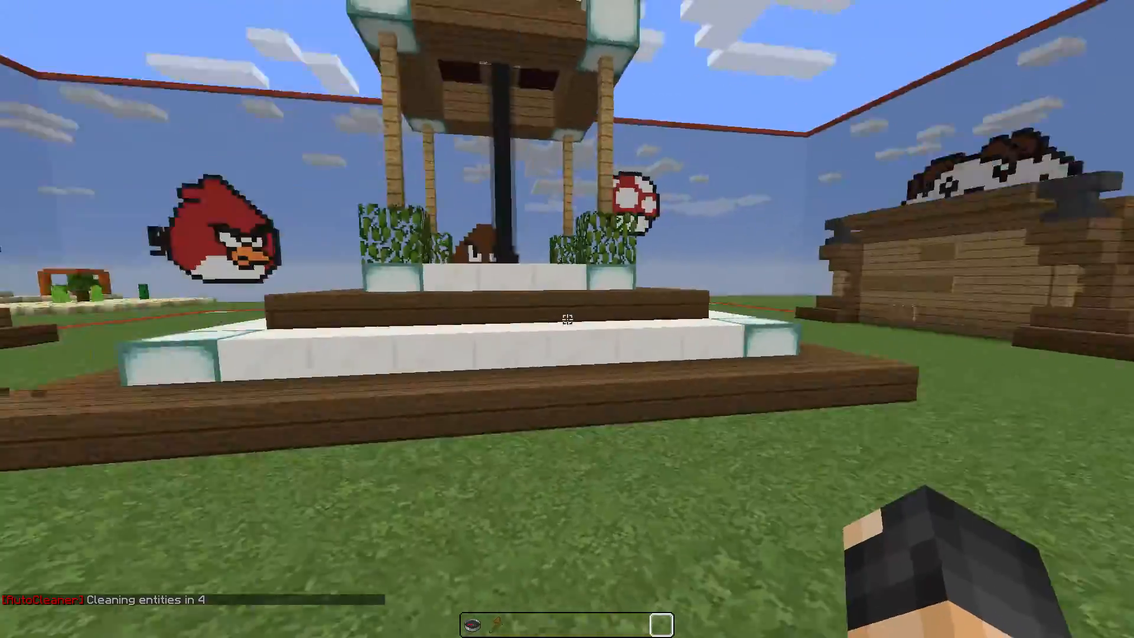
key("space")
key("w")
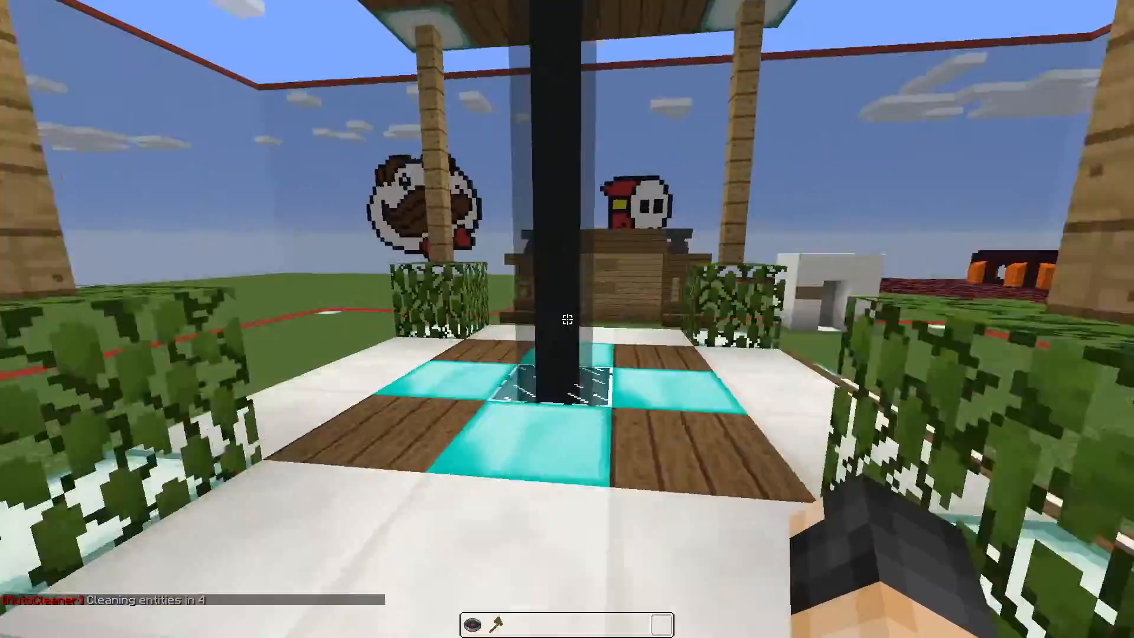
Step: Walk around the fountain steps past the PATATE wall and into the white quartz portal
key("w")
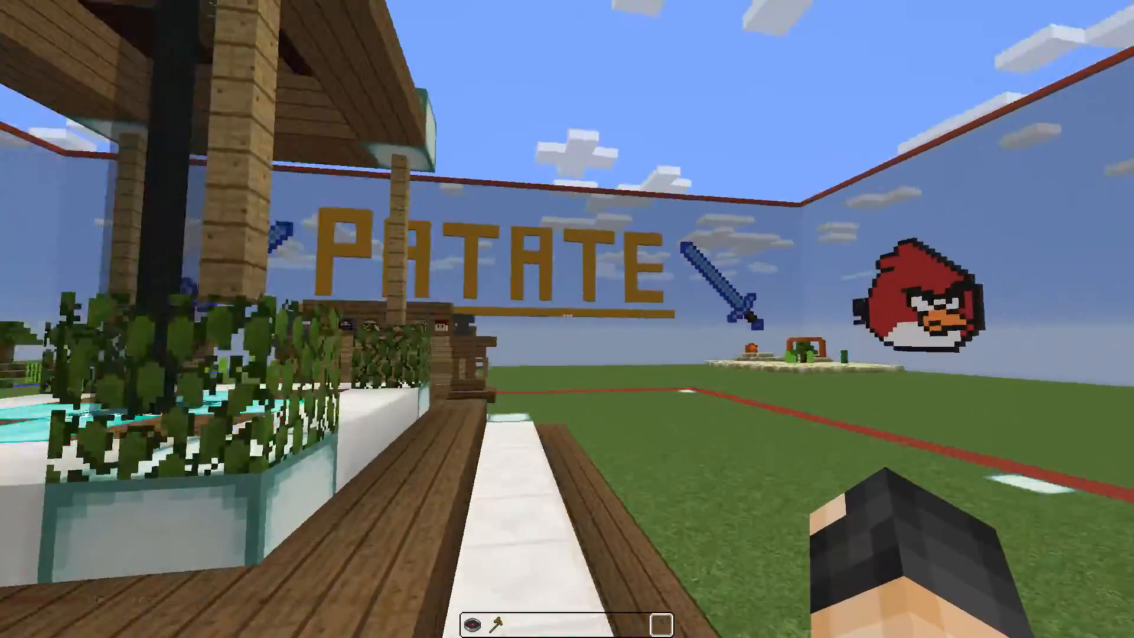
key("w")
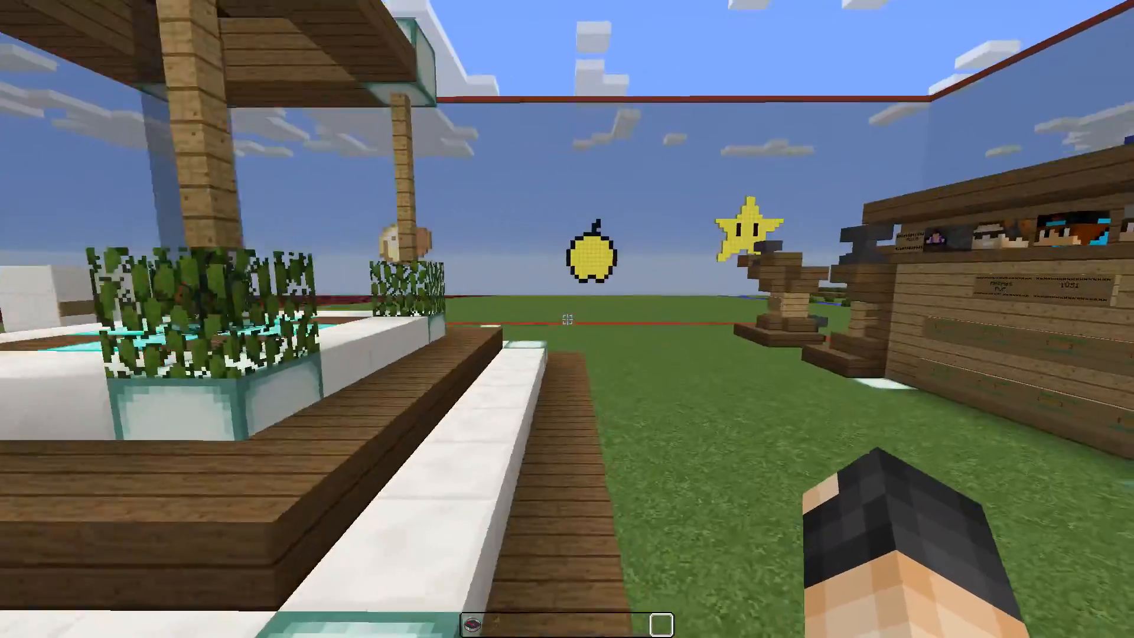
key("w")
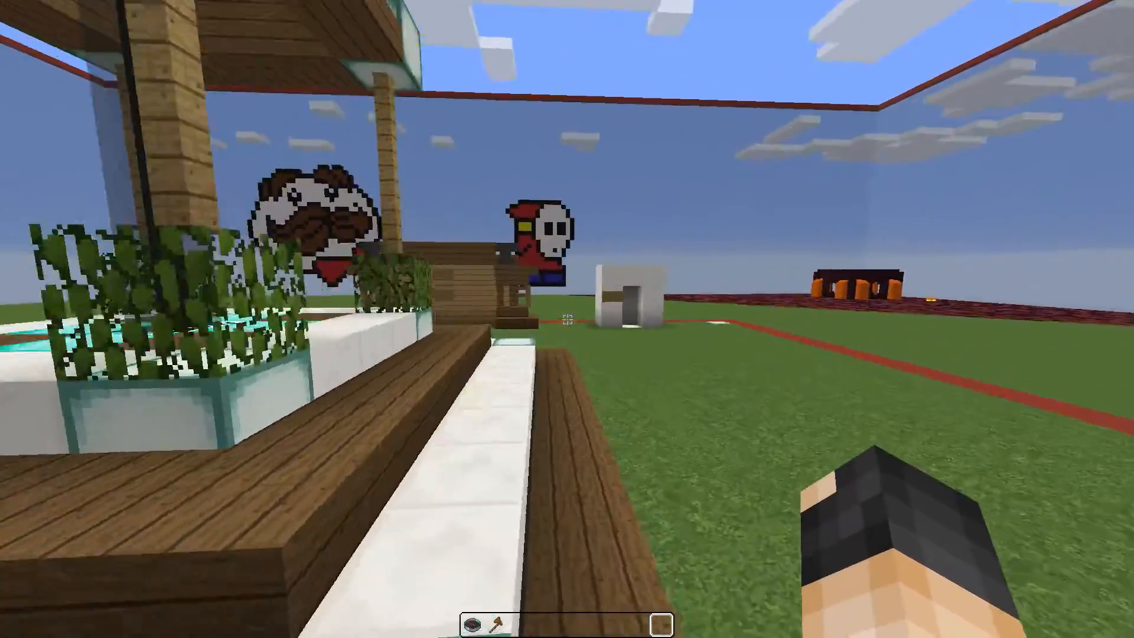
key("w")
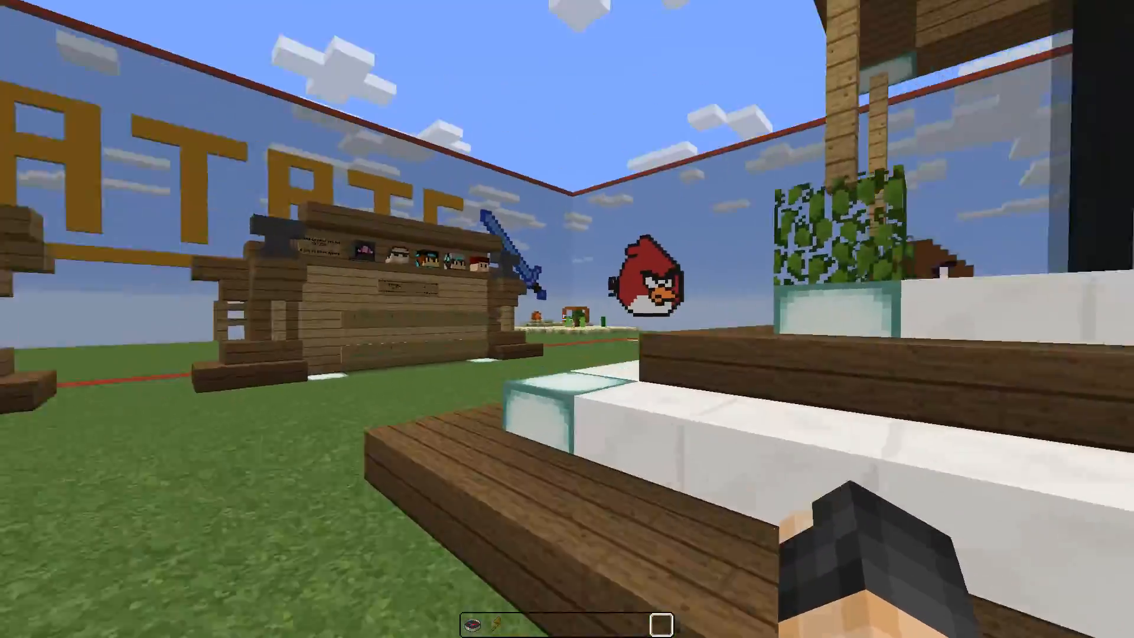
key("w")
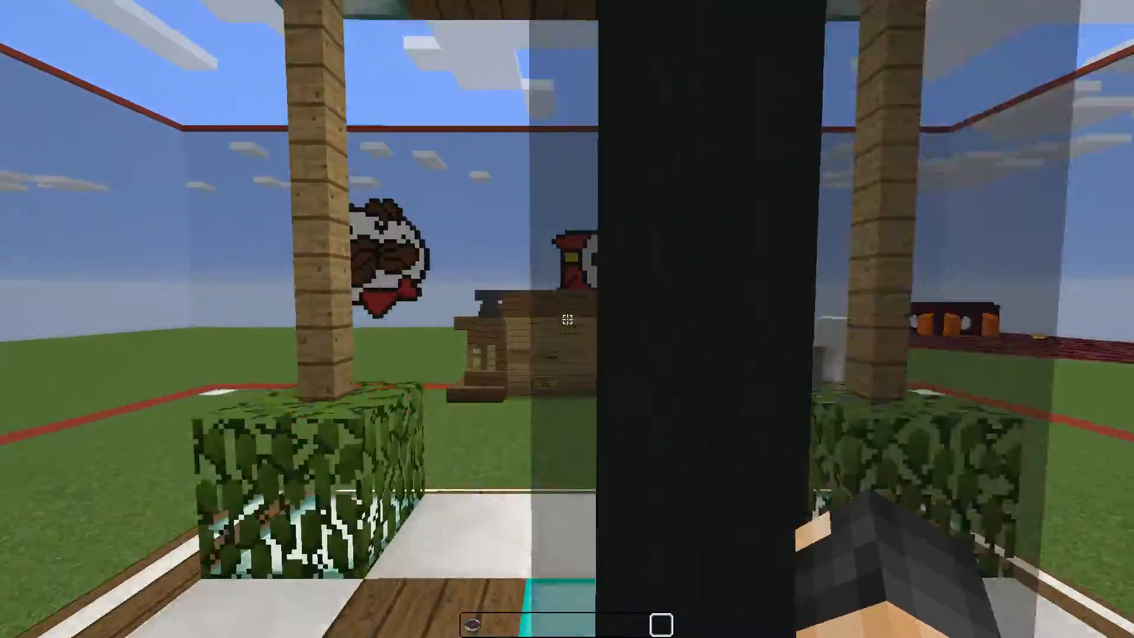
key("w")
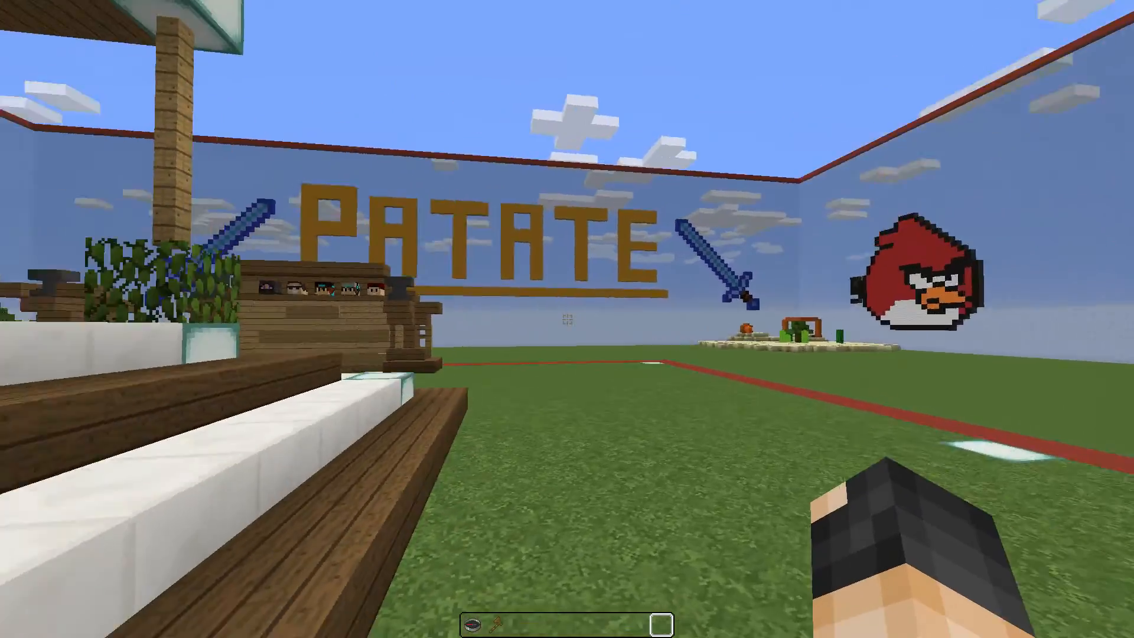
key("w")
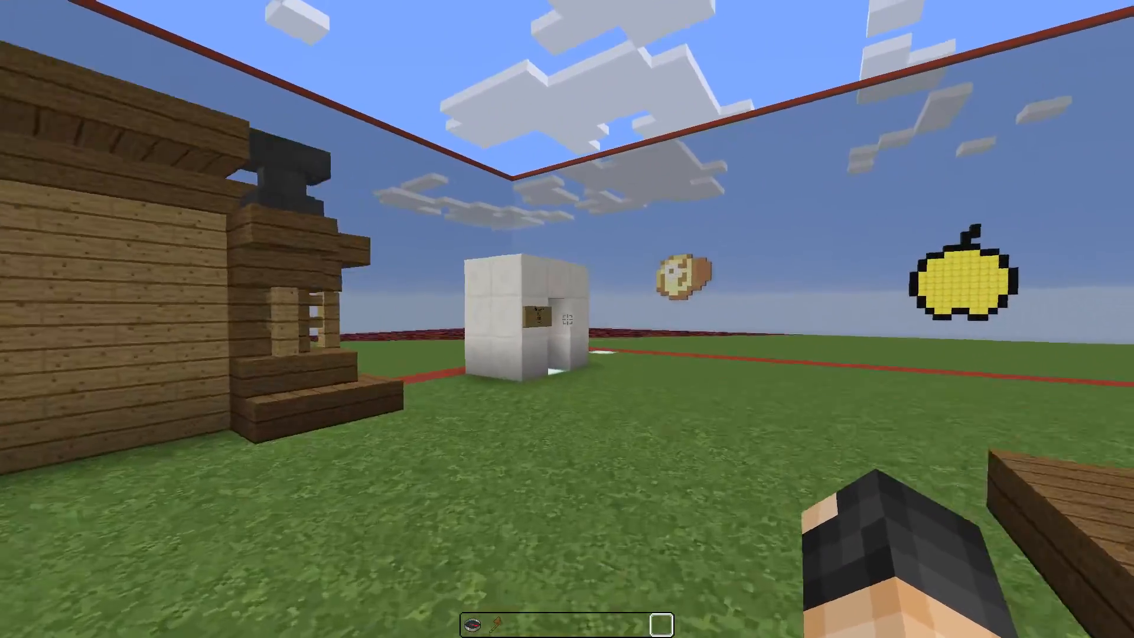
key("w")
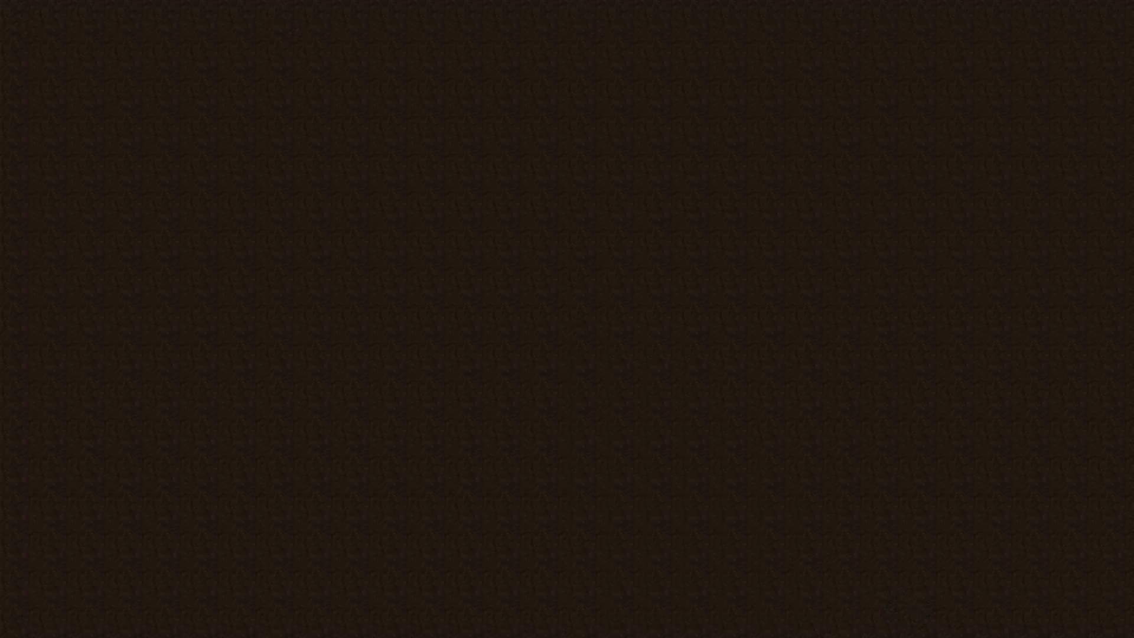
Step: Enter the Monde Survie world through its portal and walk down onto the grassy plains
key("w")
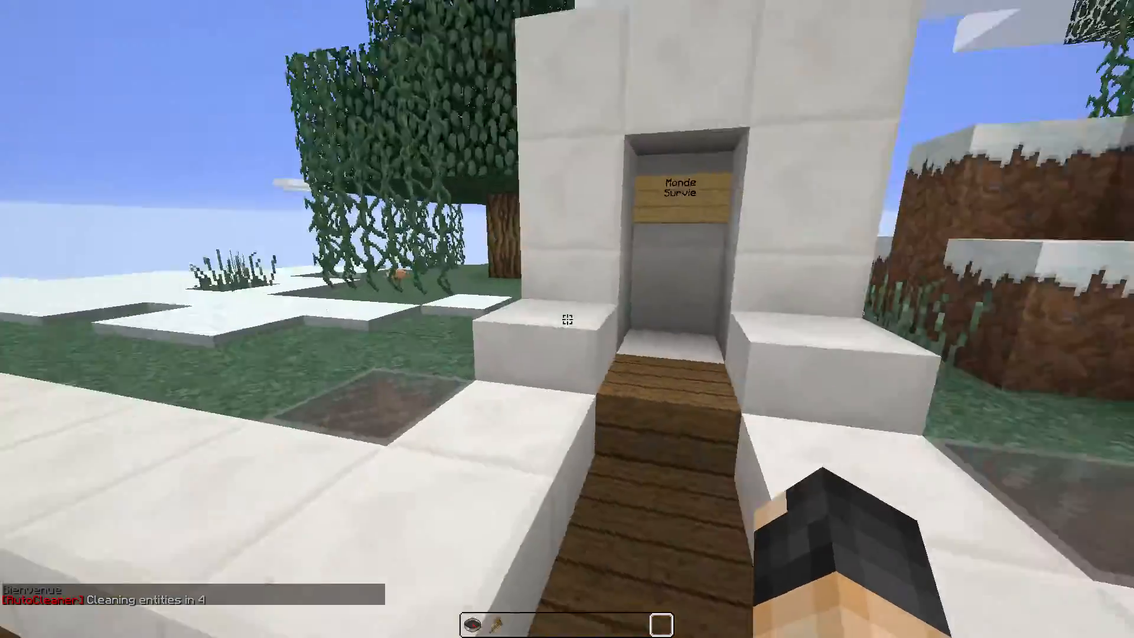
key("w")
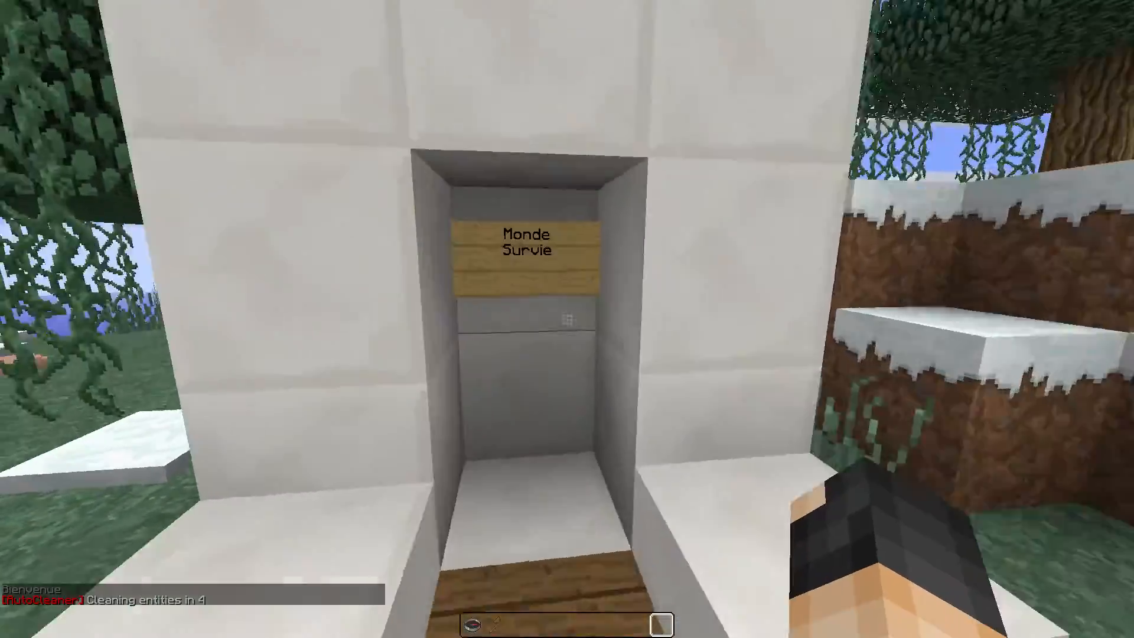
key("w")
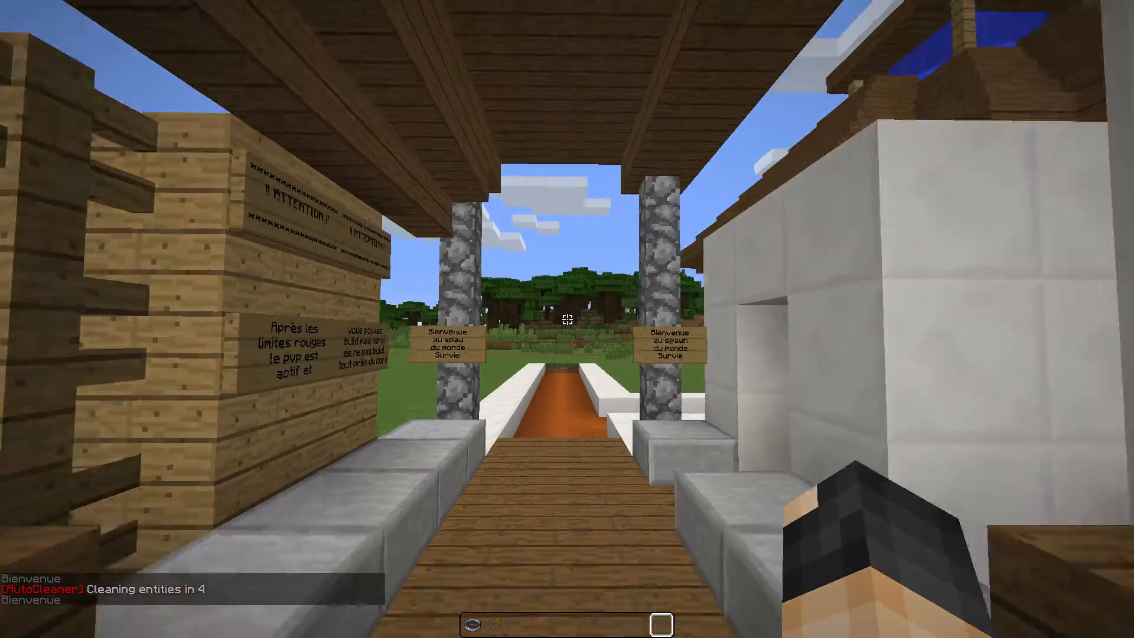
key("w")
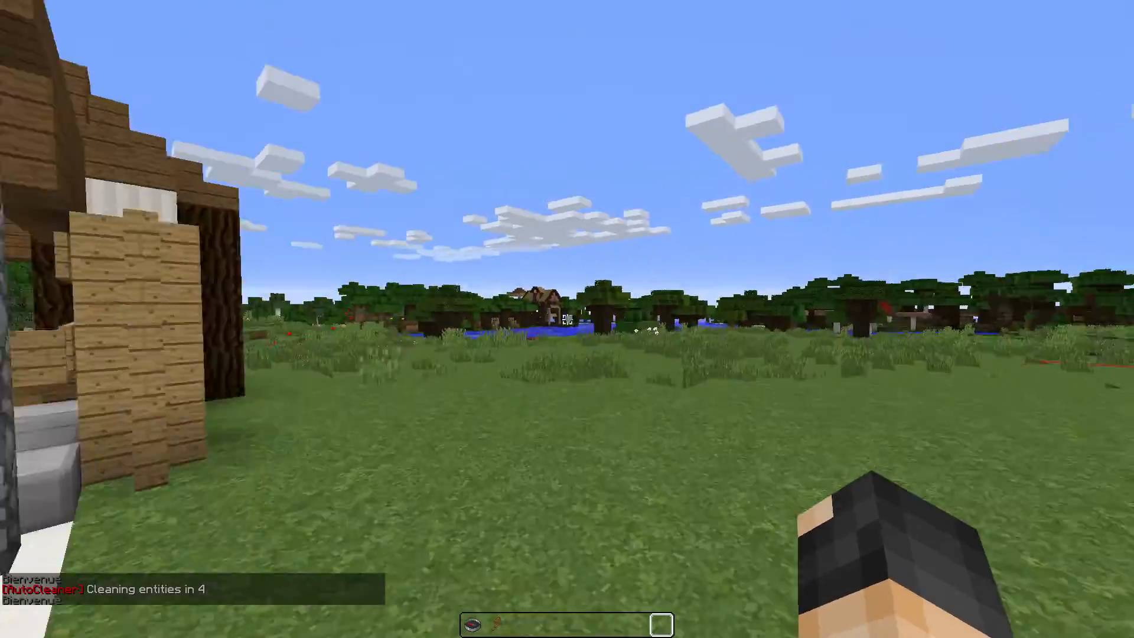
key("w")
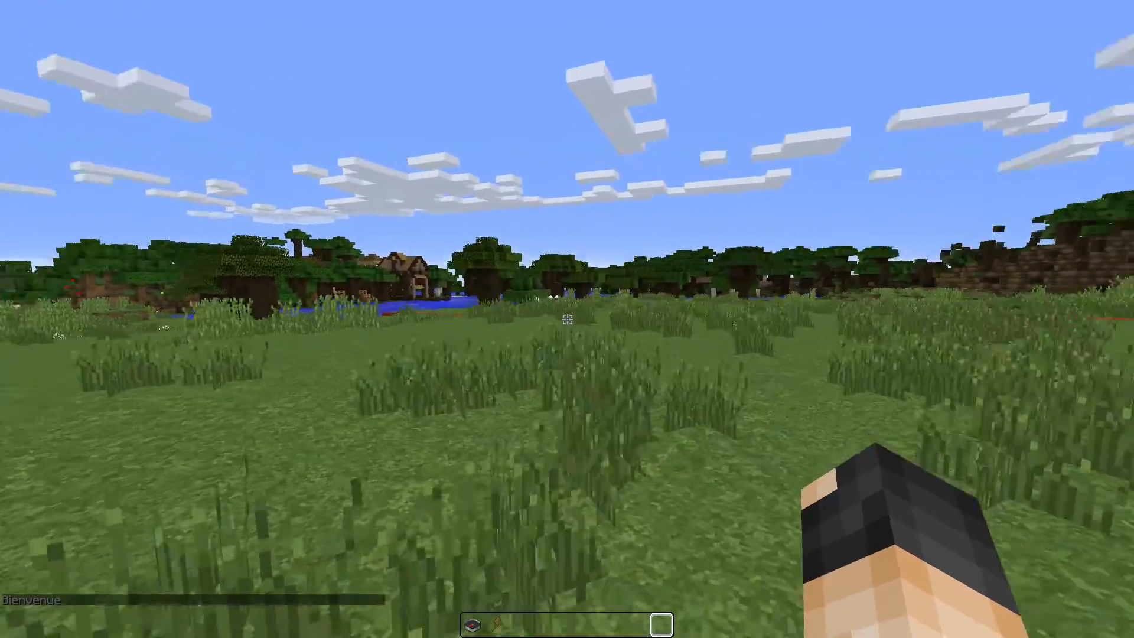
key("w")
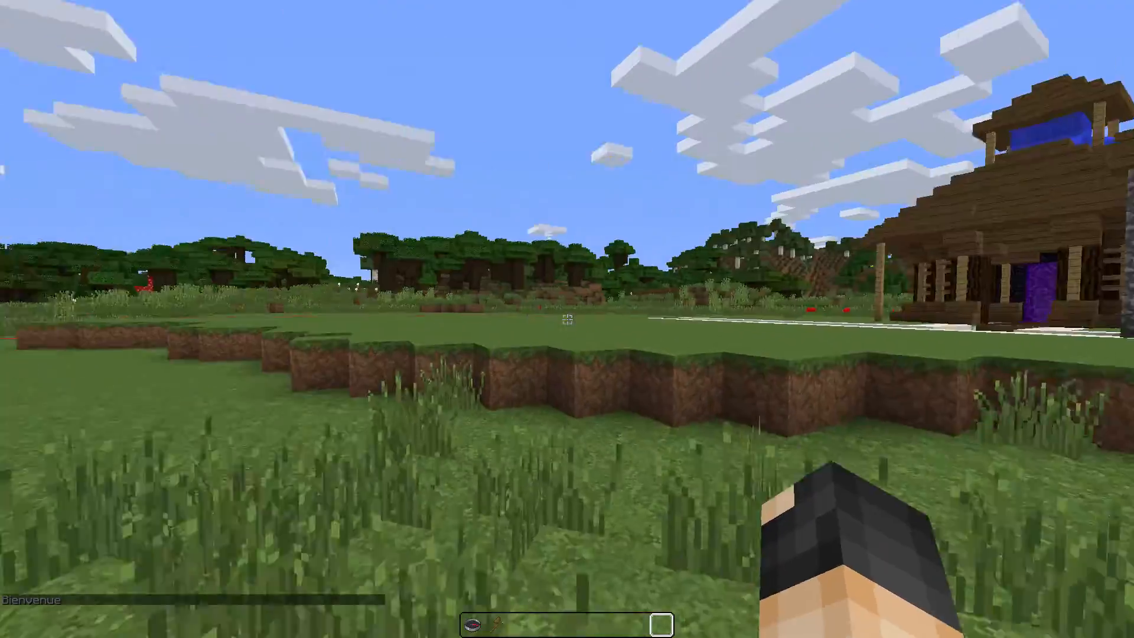
key("w")
Step: Cycle the F5 camera views (front, first-person, behind) while walking across the grass
key("F5")
key("F5")
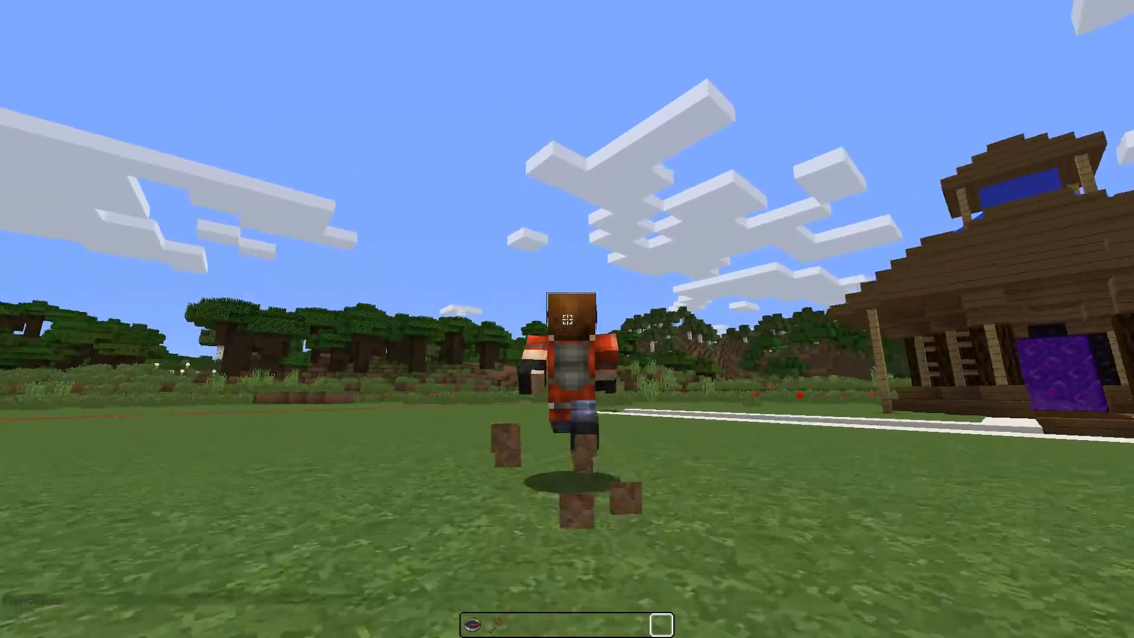
key("w")
key("F5")
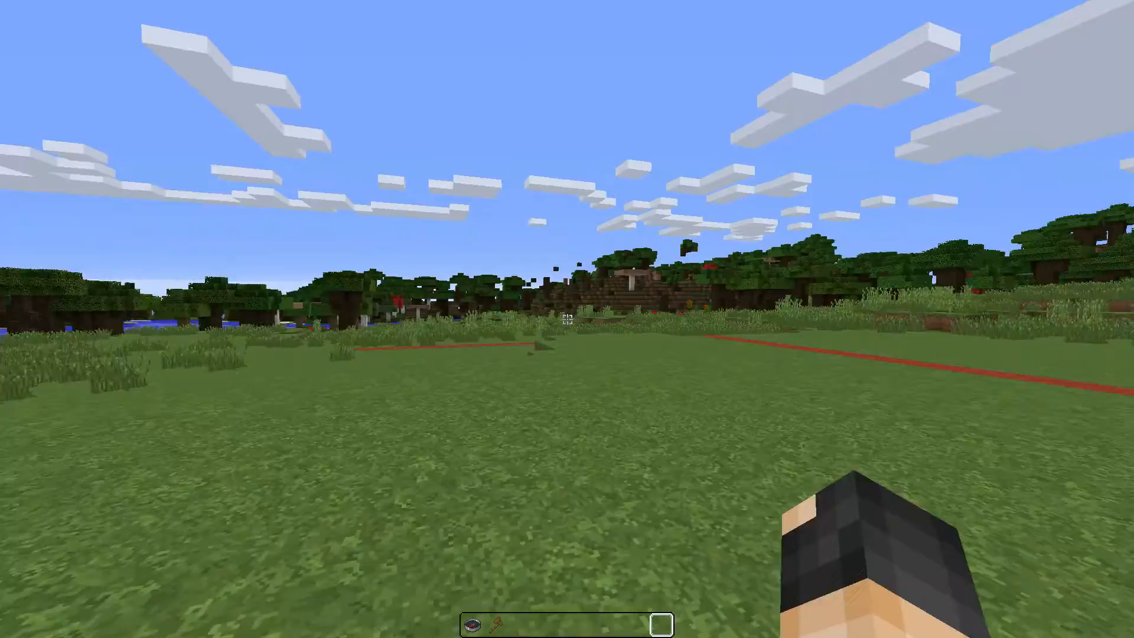
key("w")
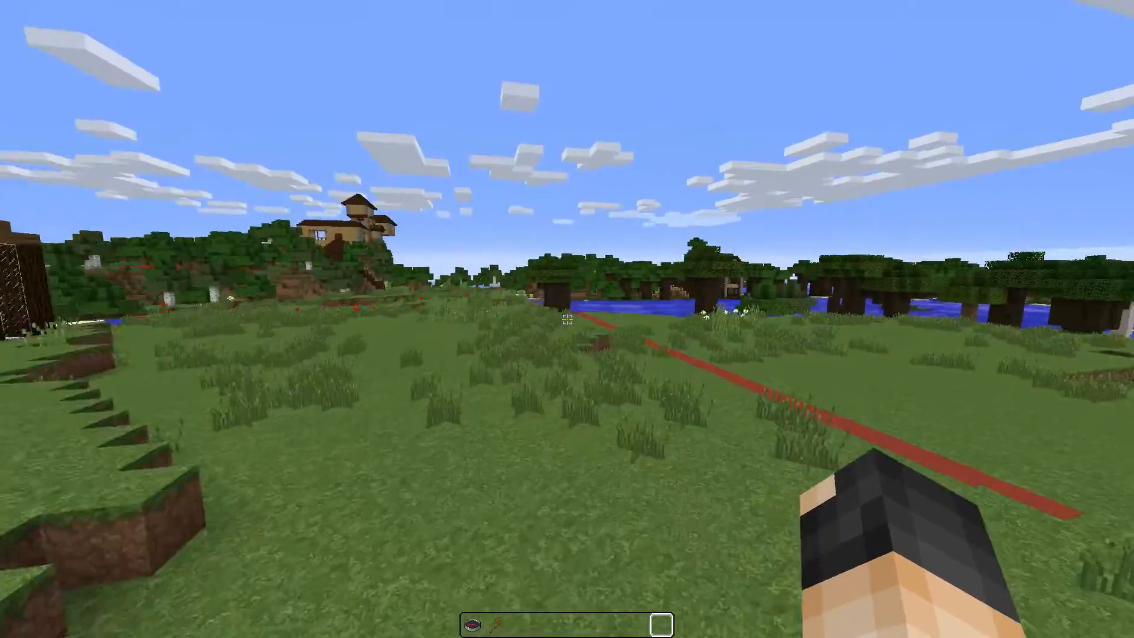
key("w")
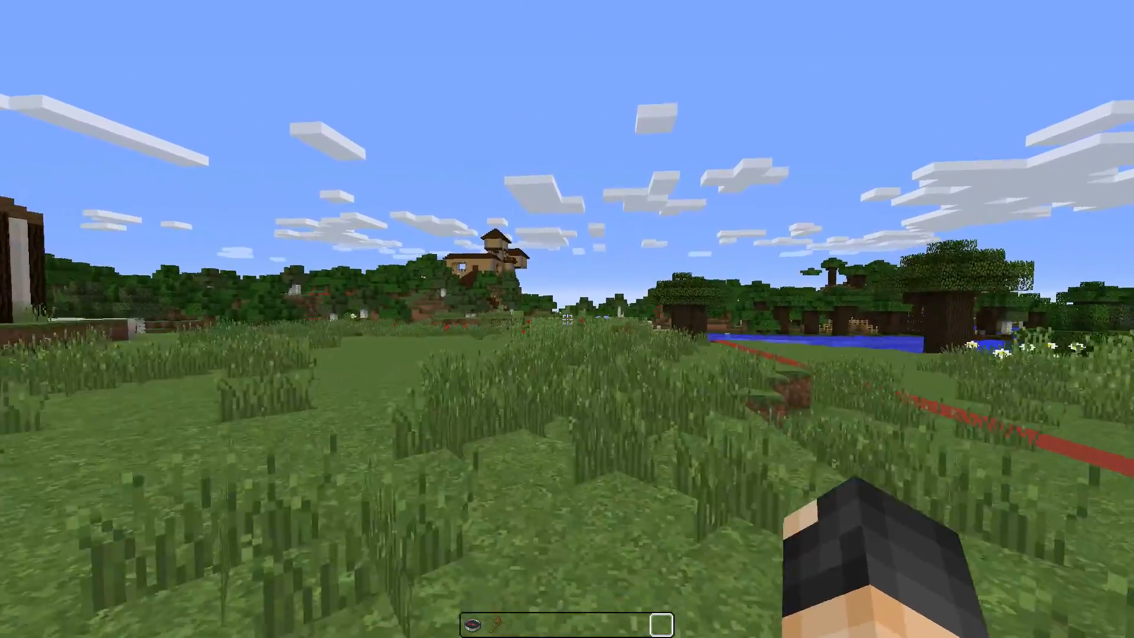
key("F5")
key("w")
key("F5")
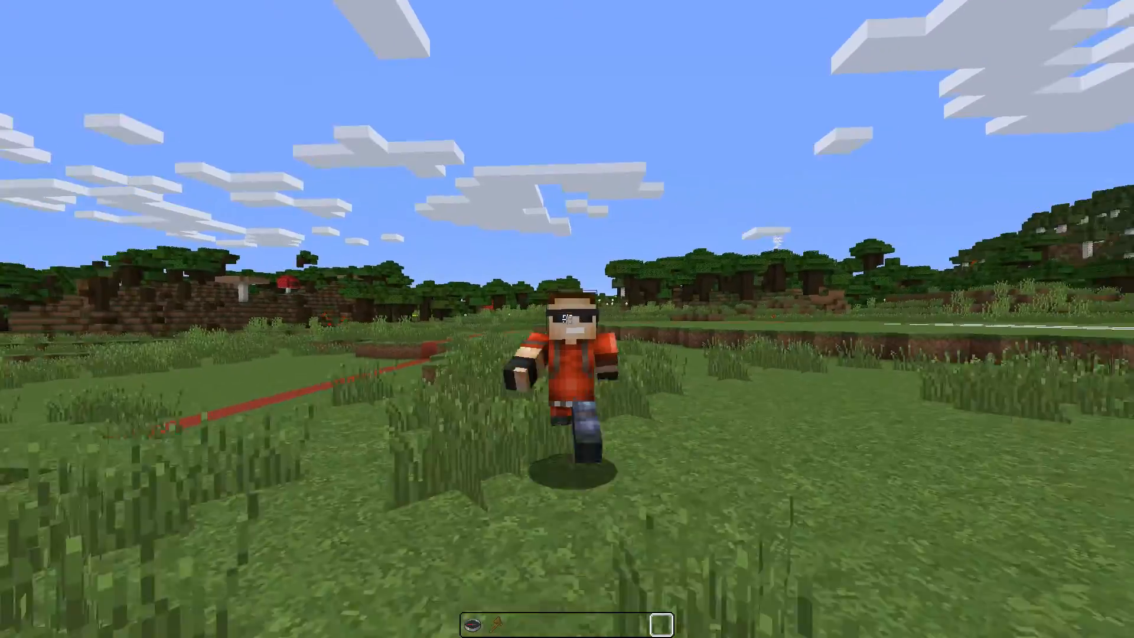
key("w")
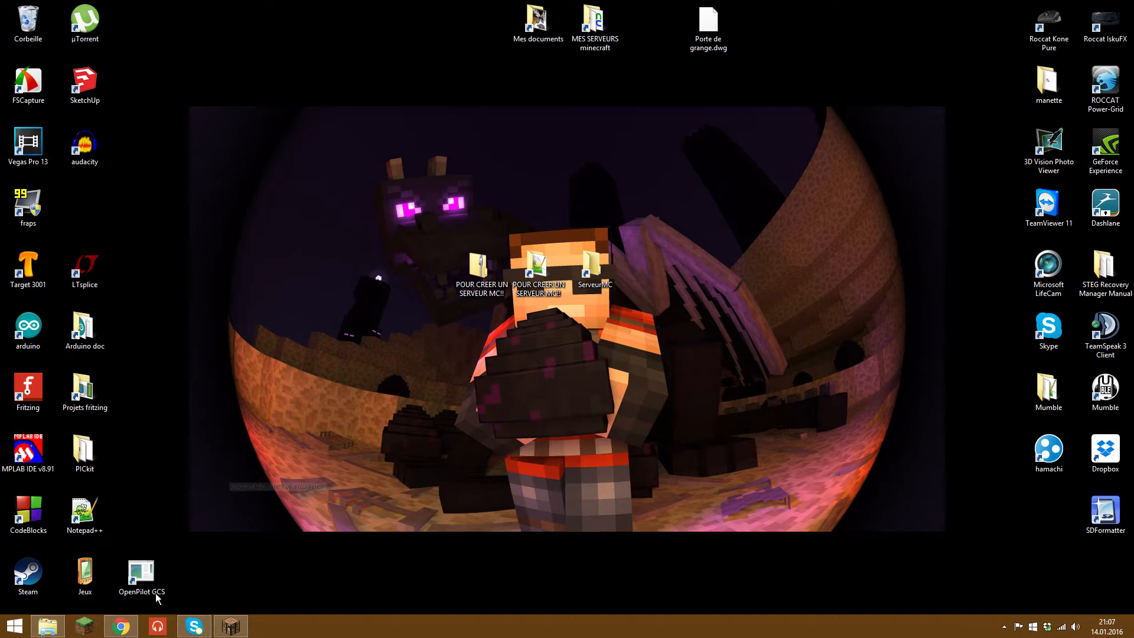
Step: Bring Chrome forward, switch from the MediaFire page to the Get Spigot tab, and minimize it
left_click(119, 628)
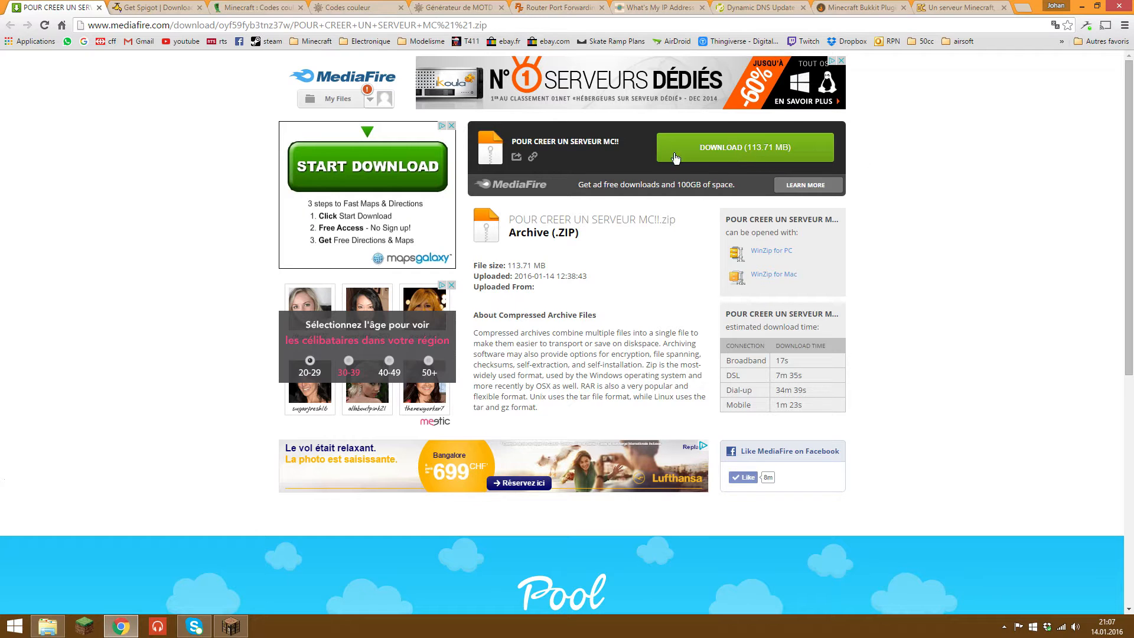
left_click(131, 9)
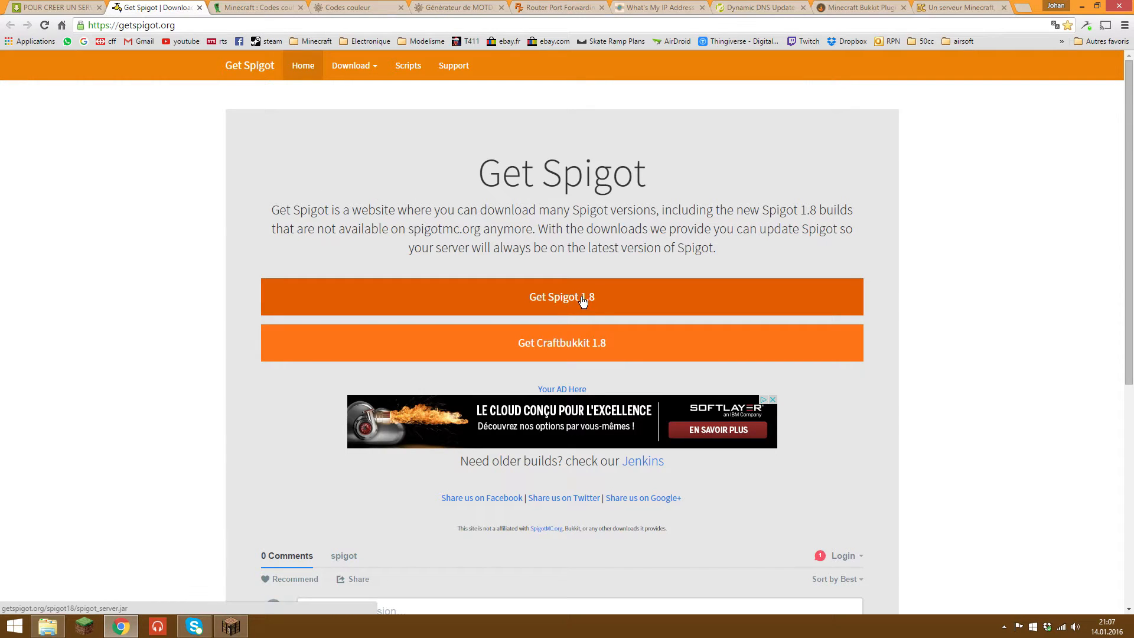
left_click(1081, 6)
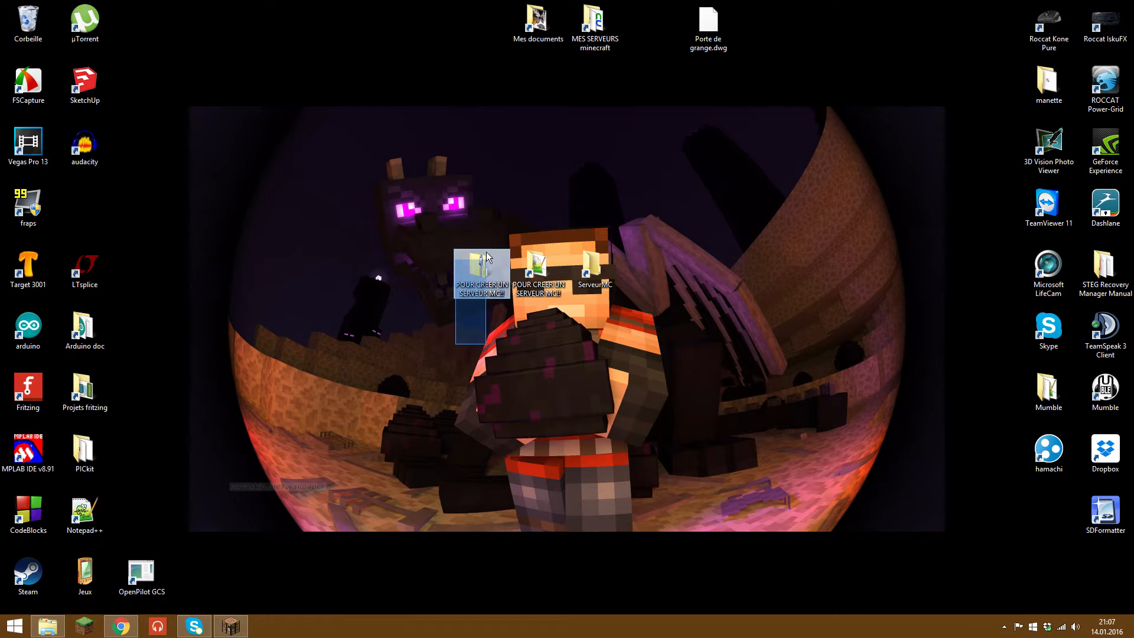
Step: Delete the zipped server pack from the desktop and move the server pack shortcut left
left_click_drag(481, 283, 311, 222)
left_click_drag(354, 282, 236, 155)
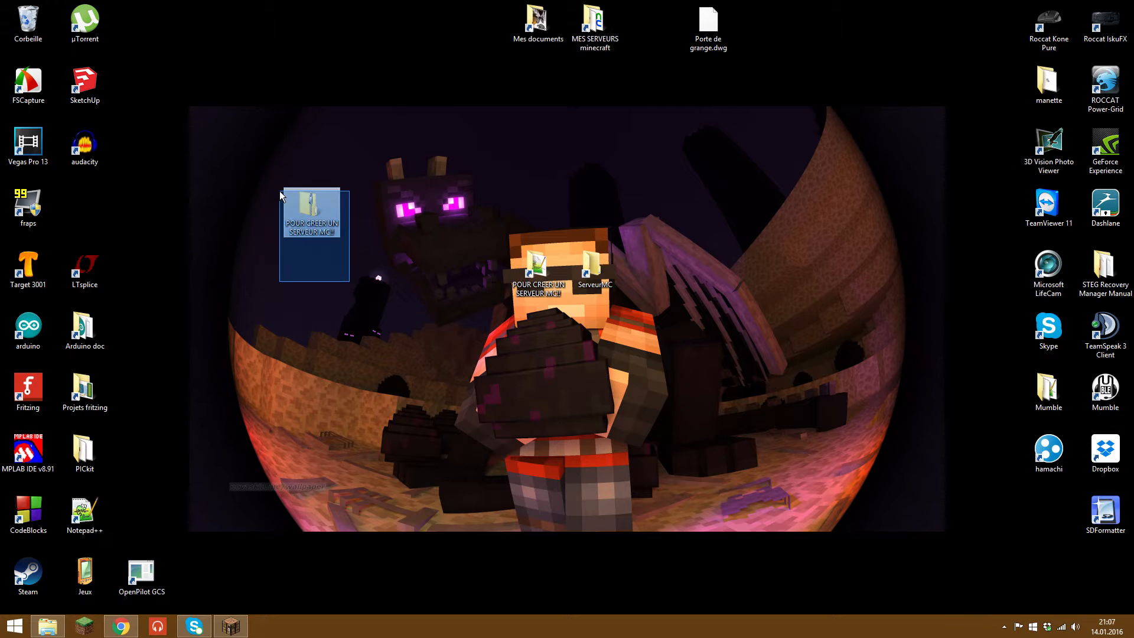
key("Delete")
left_click_drag(516, 264, 319, 265)
Step: Open the POUR CREER UN SERVEUR MC!! folder and browse its server files and 1.8 jars
double_click(338, 272)
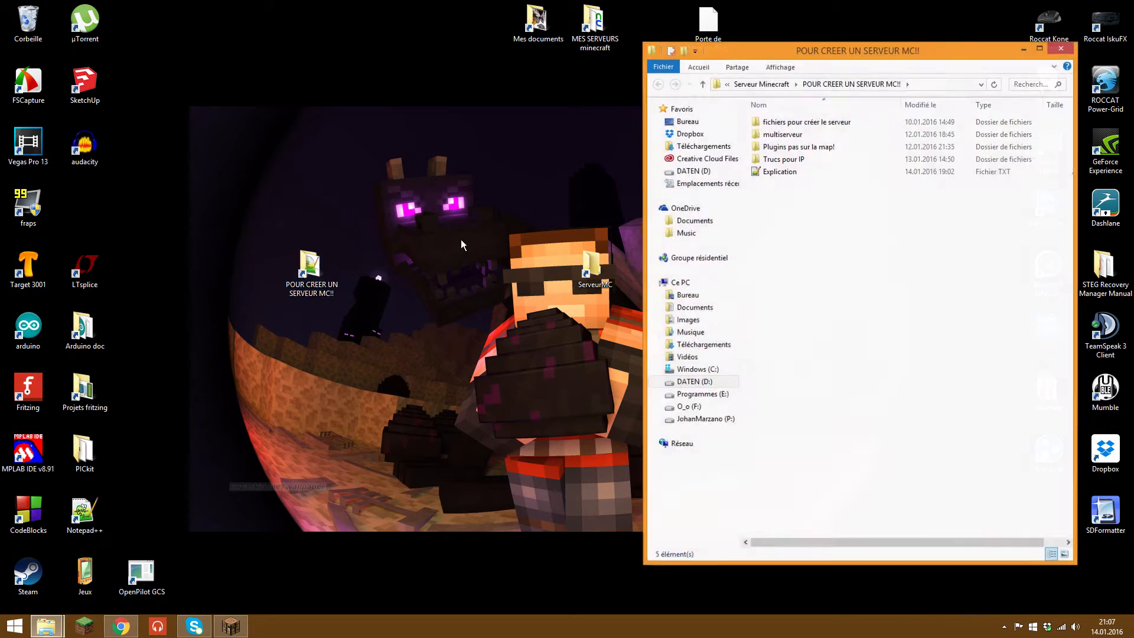
left_click_drag(818, 58, 223, 73)
double_click(227, 136)
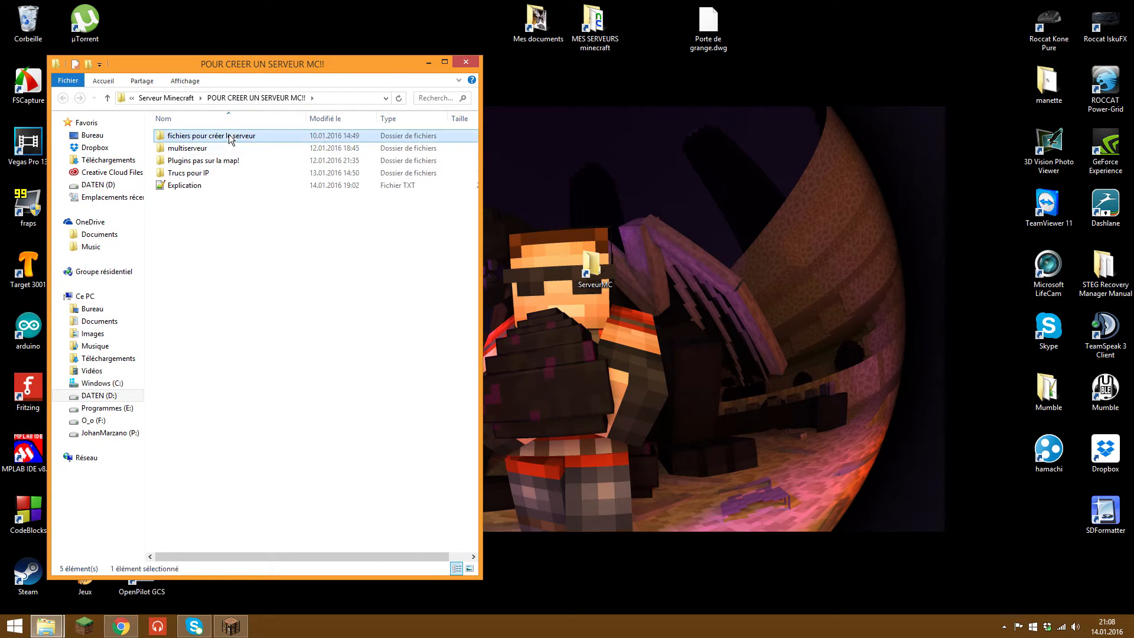
left_click_drag(228, 254, 202, 148)
double_click(202, 147)
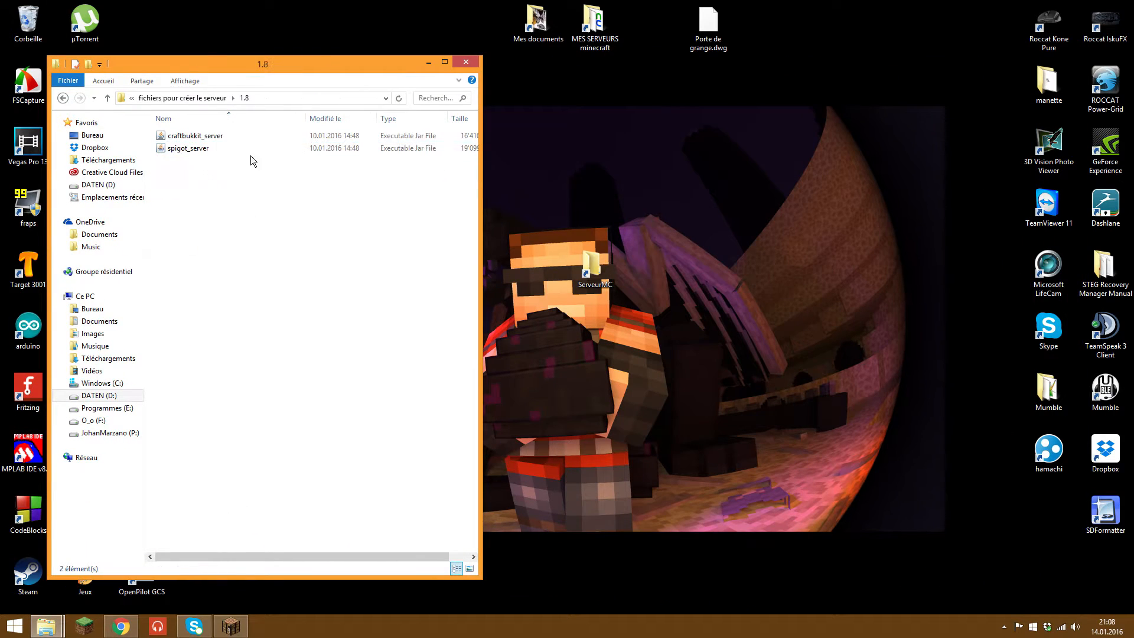
left_click(228, 147)
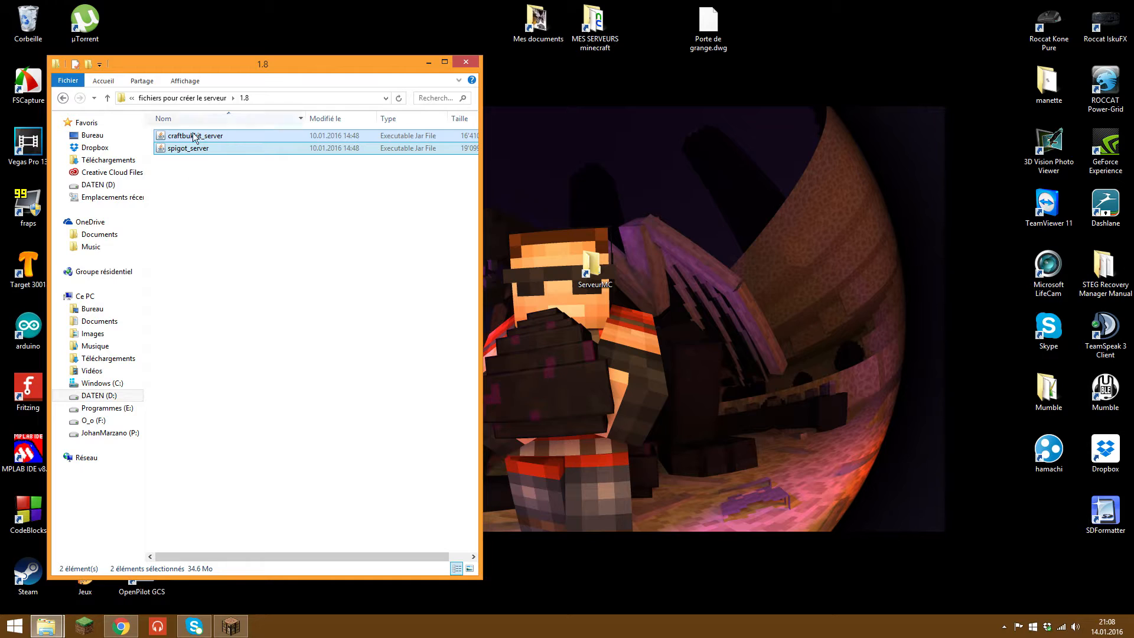
left_click(63, 99)
left_click(65, 99)
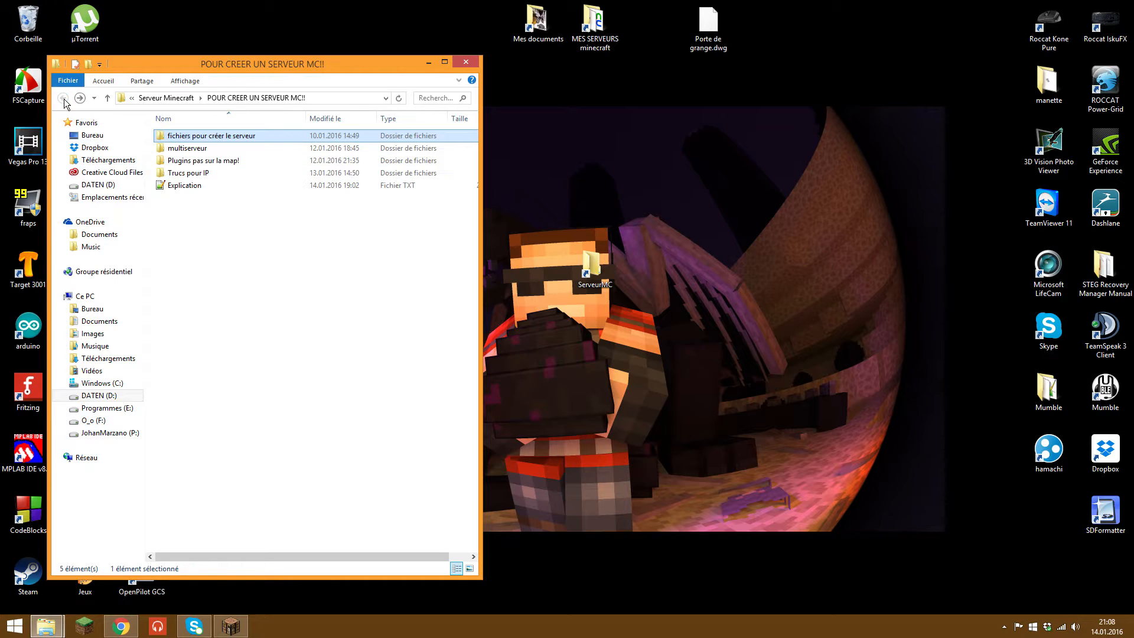
left_click(91, 99)
left_click(83, 99)
left_click(84, 98)
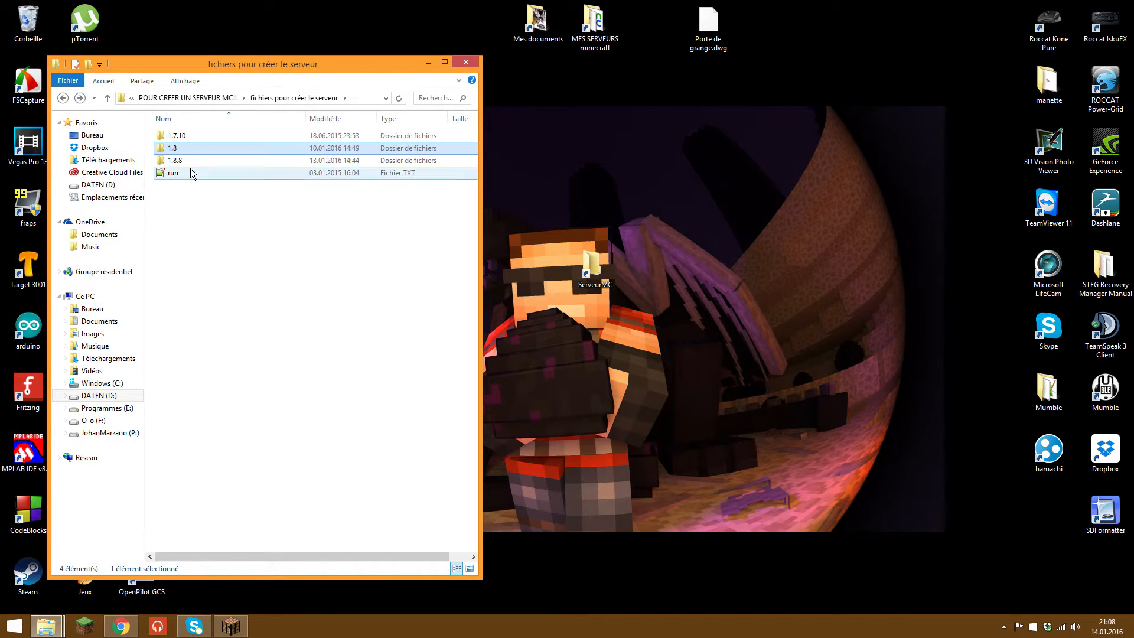
left_click(190, 169)
Step: Look inside the Plugins pas sur la map! folder, then open fichiers pour créer le serveur
left_click(64, 98)
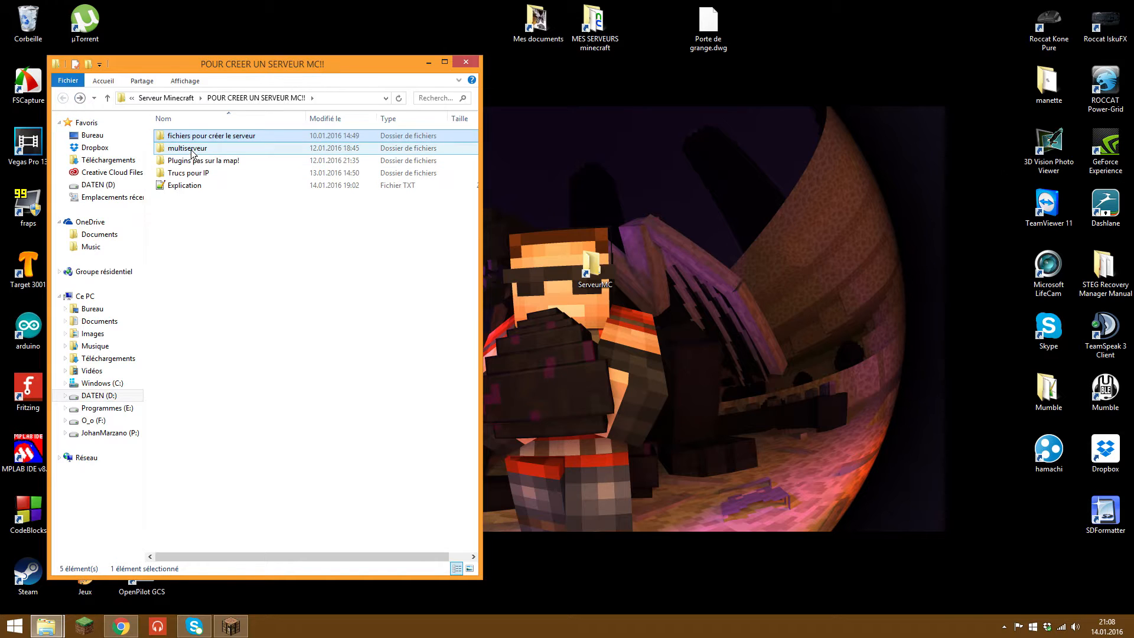
left_click(189, 160)
double_click(190, 160)
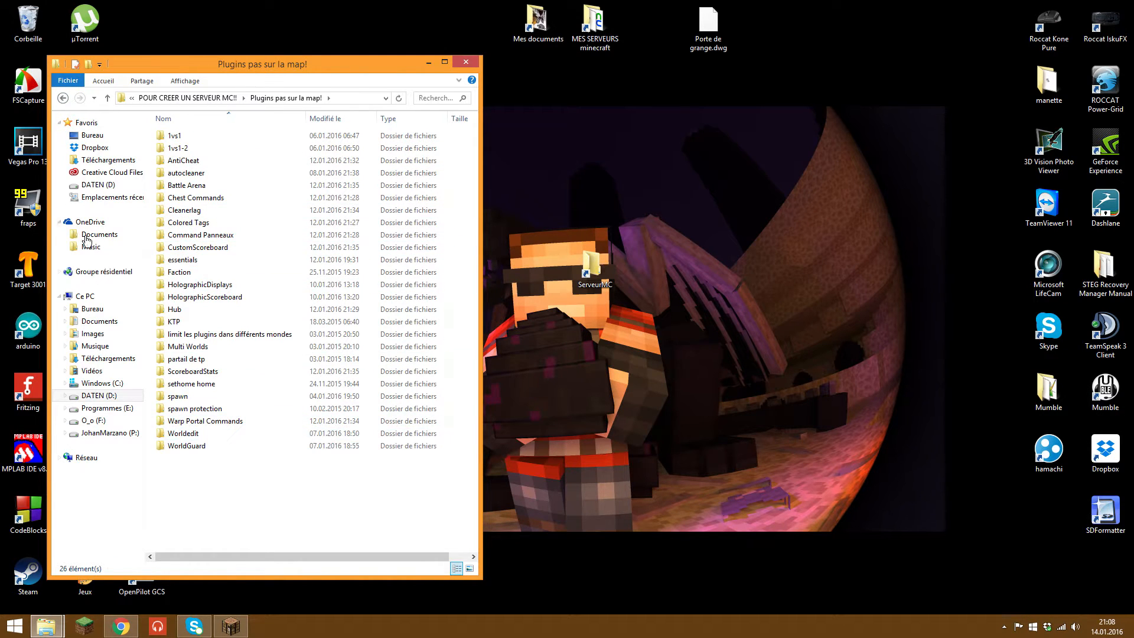
left_click(204, 435)
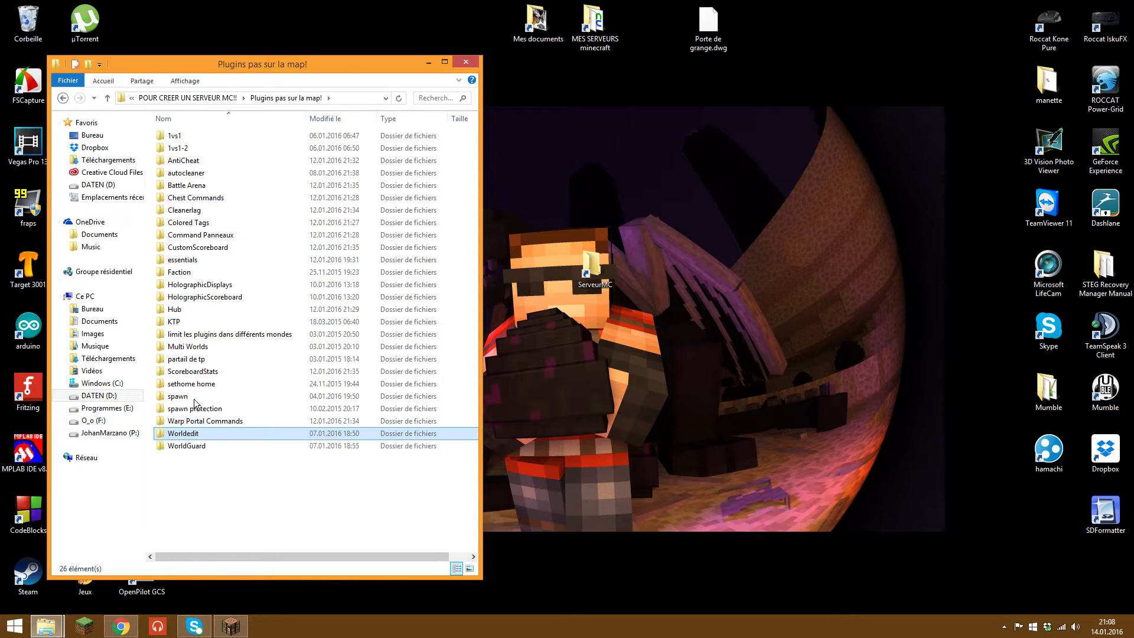
left_click(63, 98)
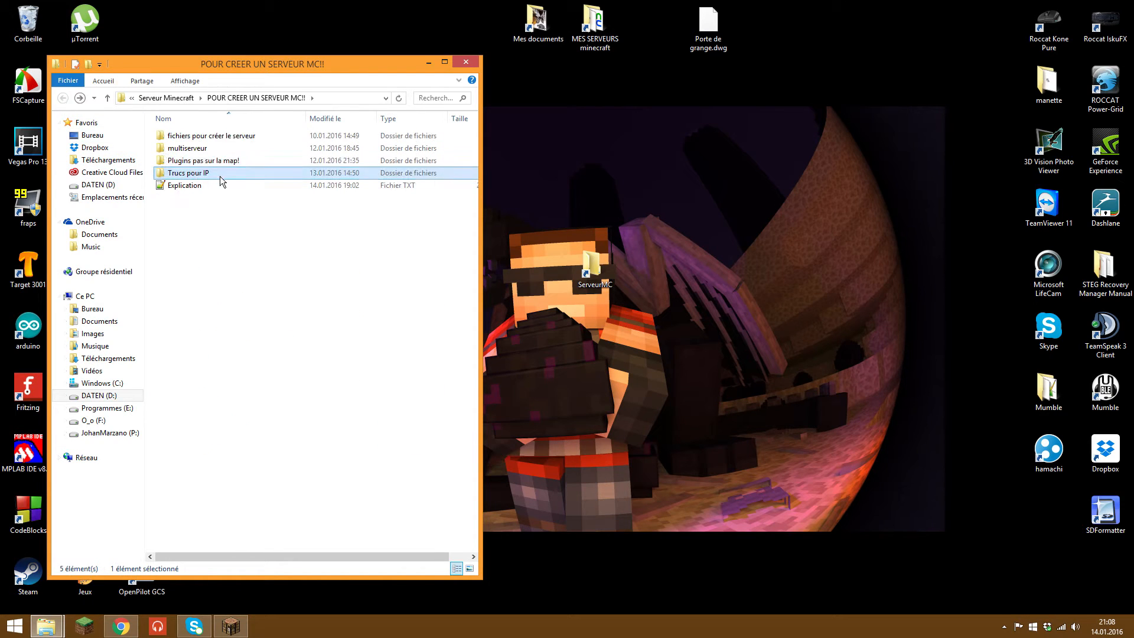
mouse_move(219, 242)
left_mouse_down()
mouse_move(184, 172)
mouse_move(237, 251)
left_mouse_up()
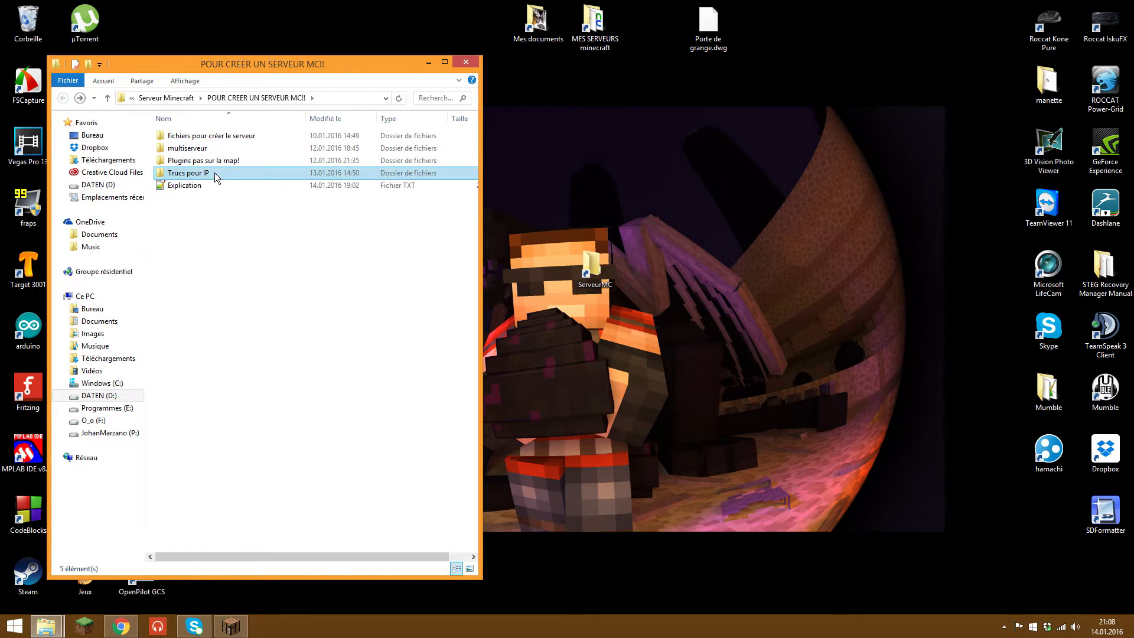
double_click(214, 135)
Step: Open the empty ServeurMC folder and place its window on the right side
mouse_move(644, 204)
left_mouse_down()
mouse_move(615, 215)
mouse_move(523, 389)
mouse_move(632, 245)
mouse_move(660, 243)
left_mouse_up()
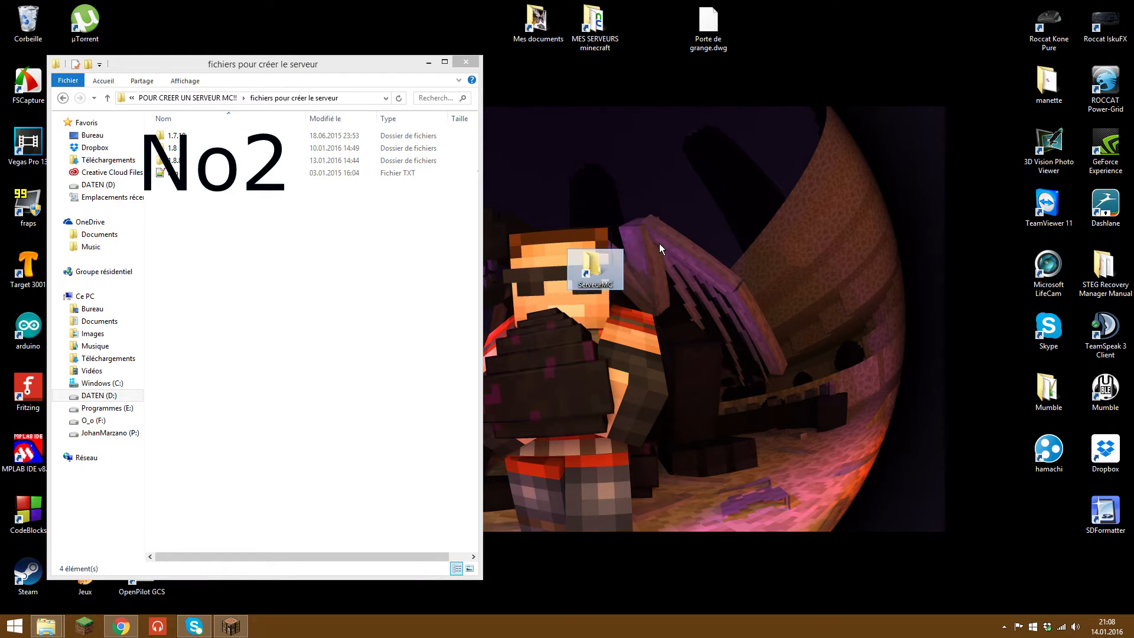
left_click(659, 244)
left_click_drag(652, 372, 570, 263)
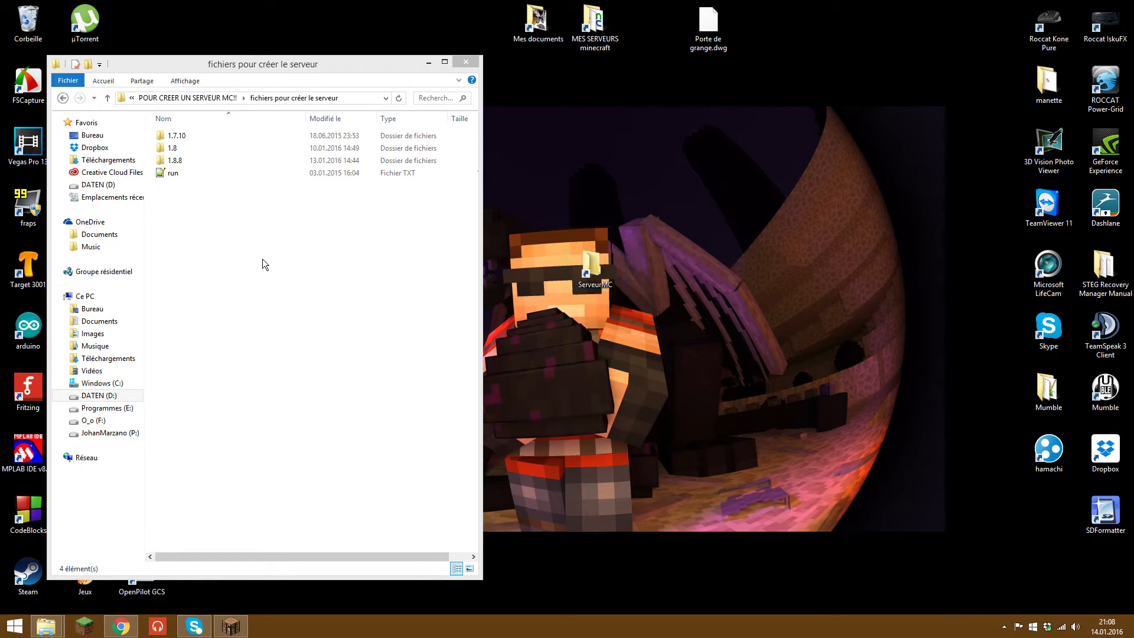
double_click(591, 266)
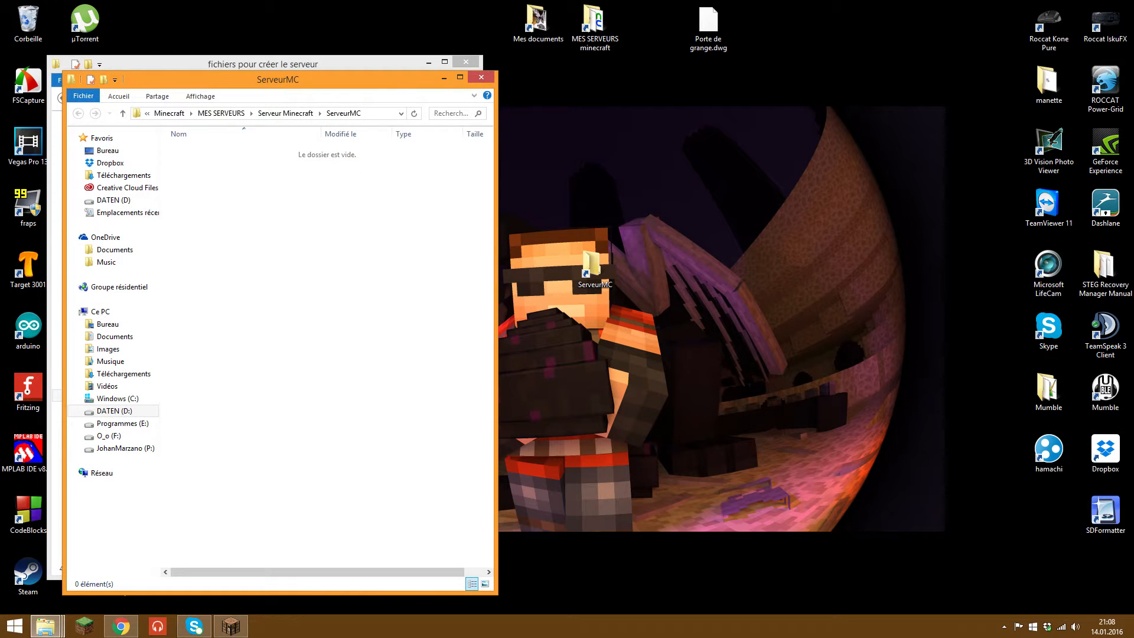
left_click_drag(385, 80, 874, 82)
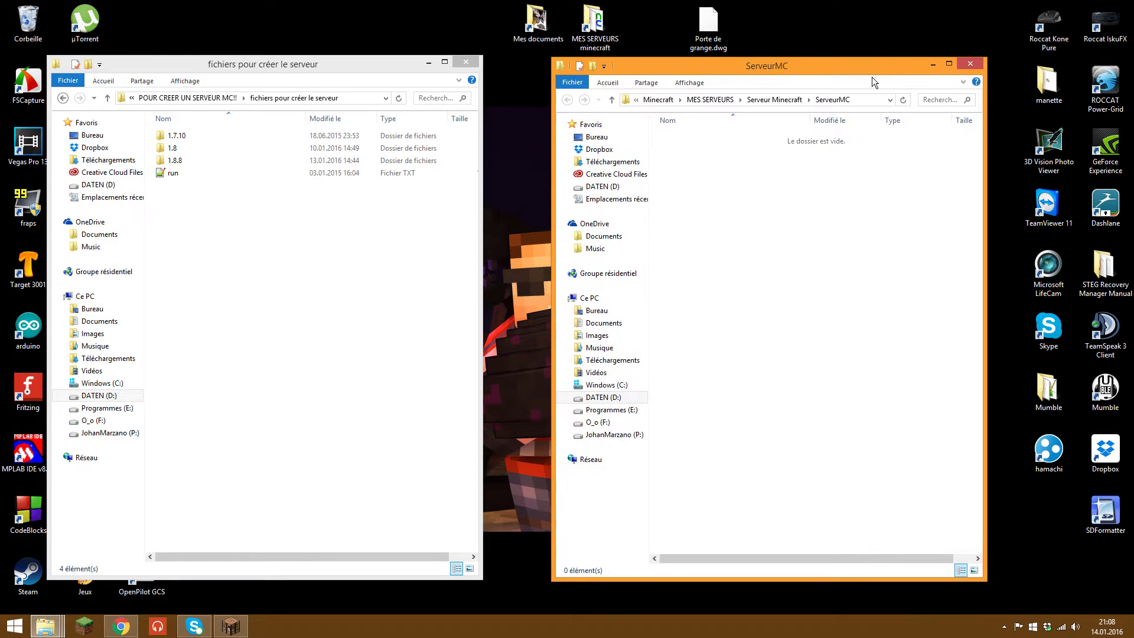
Step: Drag craftbukkit_server.jar from the 1.8 folder into ServeurMC
double_click(223, 148)
left_click(201, 147)
left_click(193, 137)
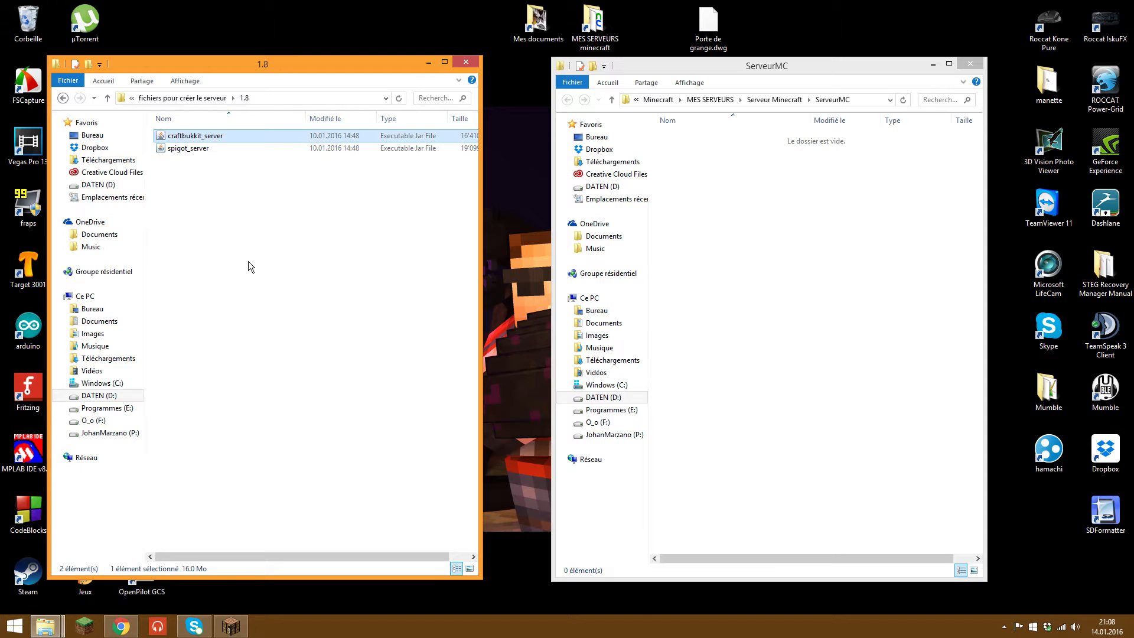
left_click_drag(229, 137, 739, 191)
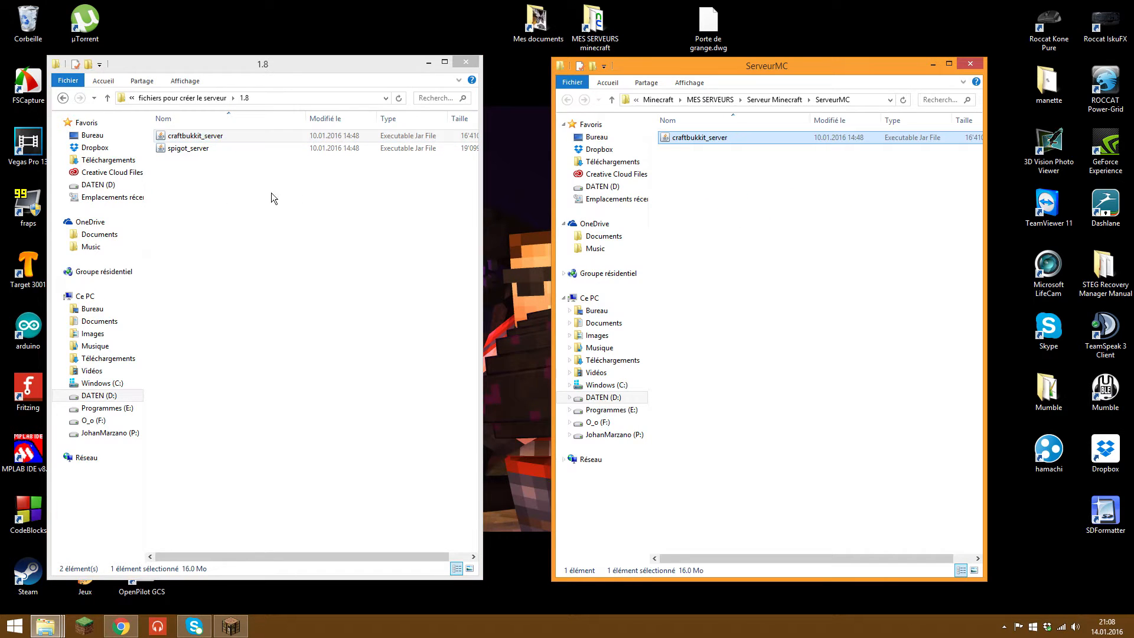
Step: Move the run text file into ServeurMC and close the source folder window
left_click(62, 97)
left_click(222, 175)
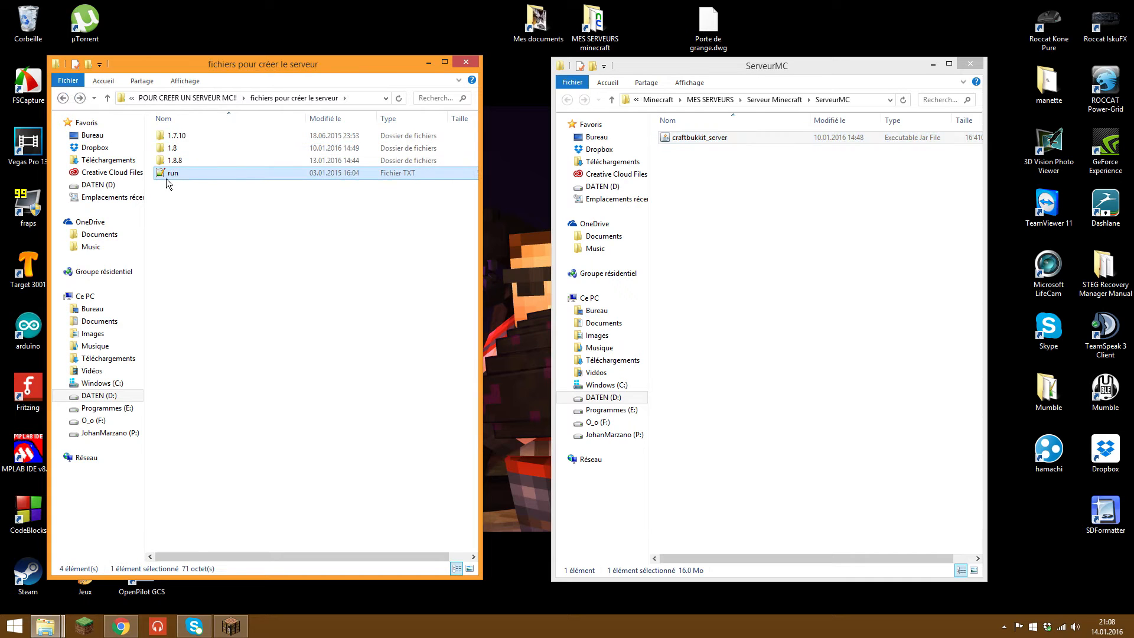
left_click_drag(166, 179, 755, 255)
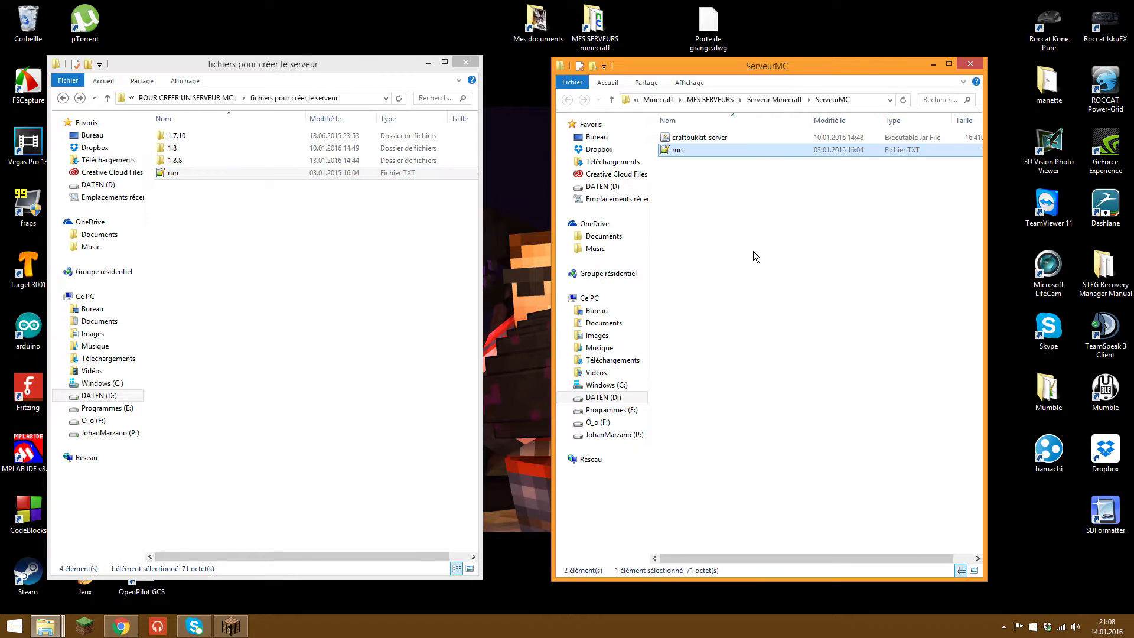
left_click(756, 255)
left_click(466, 63)
left_click_drag(718, 65, 431, 42)
left_click(415, 124)
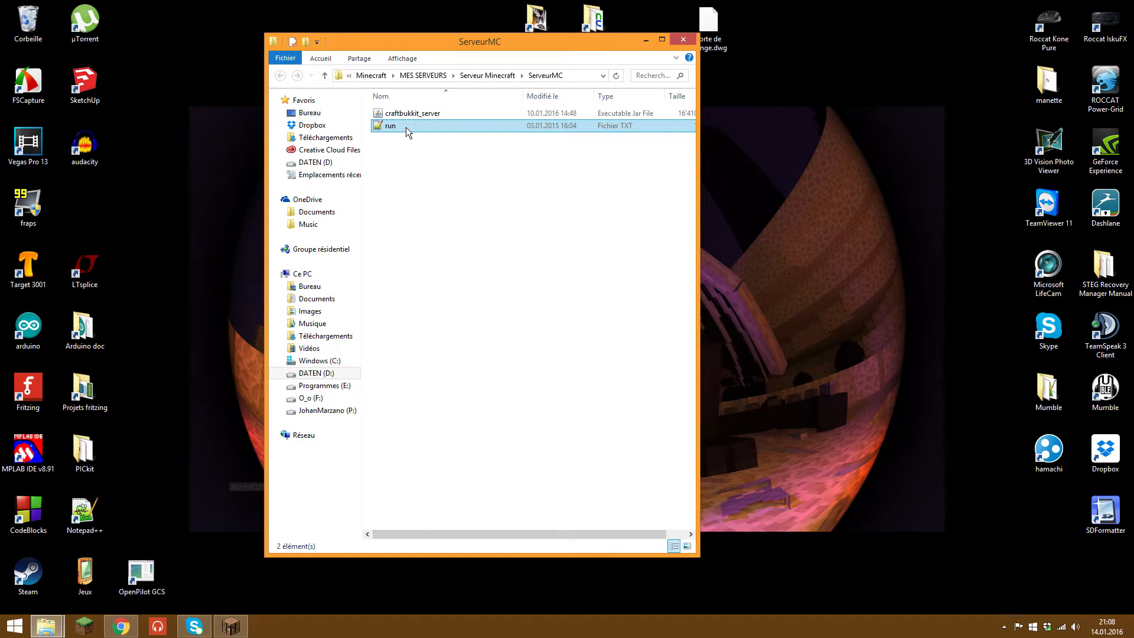
Step: Open run.txt in Notepad++ and look over its java and PAUSE lines
double_click(406, 126)
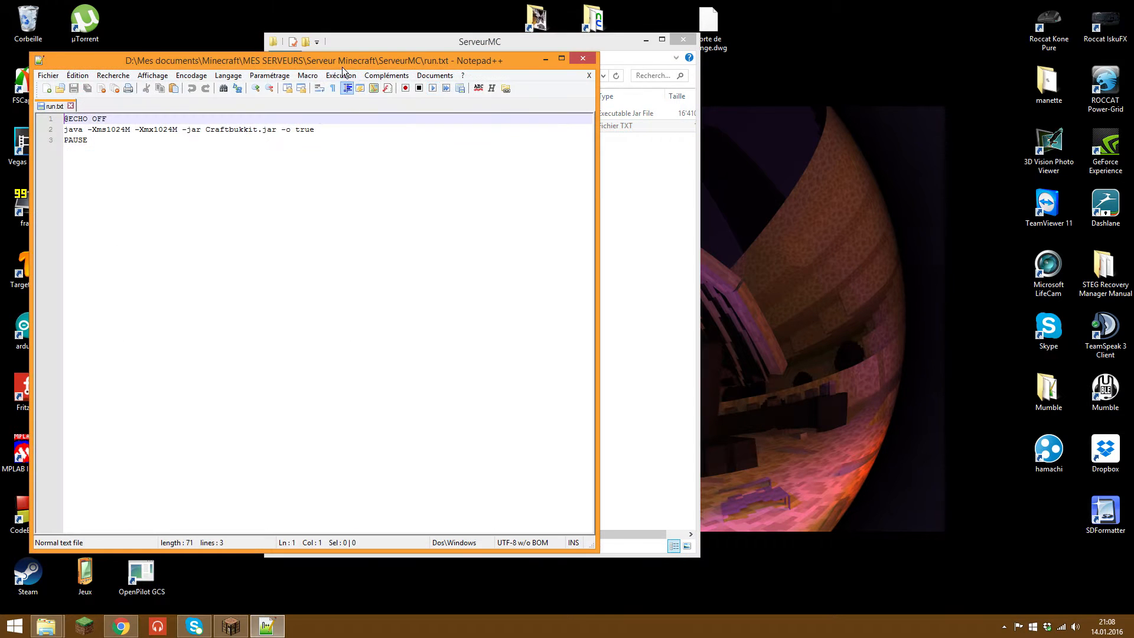
left_click_drag(342, 67, 473, 76)
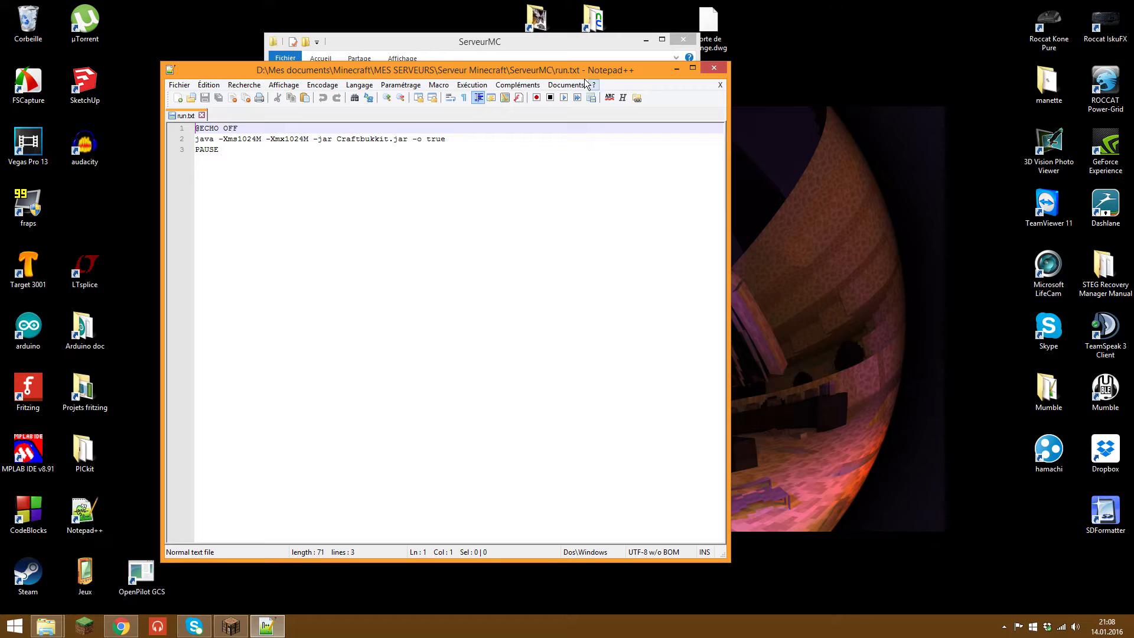
left_click_drag(481, 222, 173, 139)
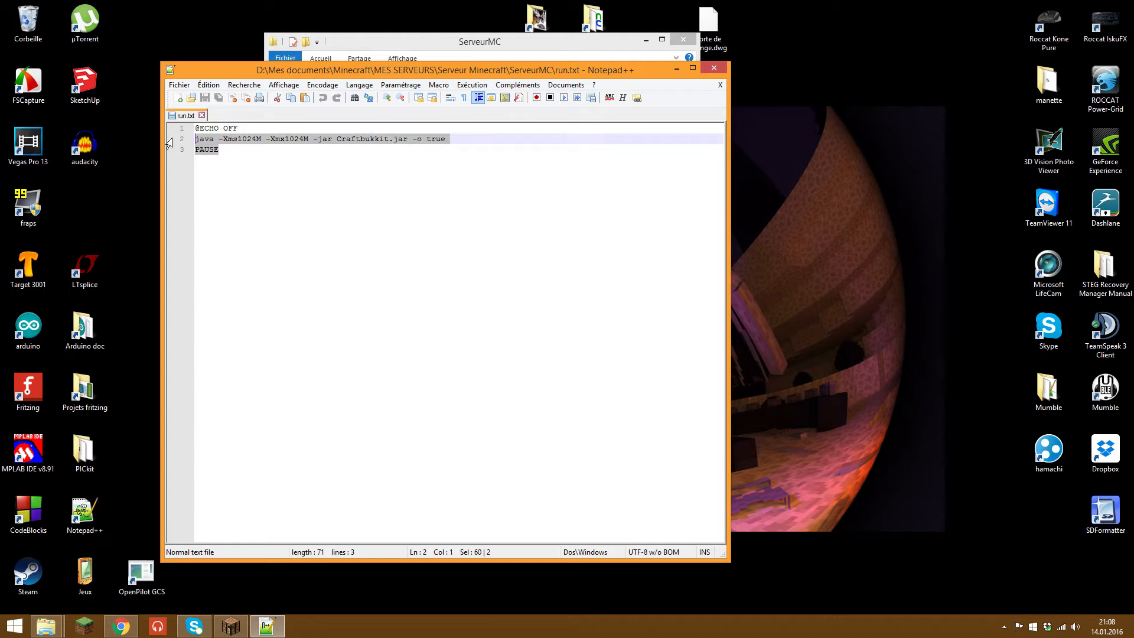
left_click(274, 198)
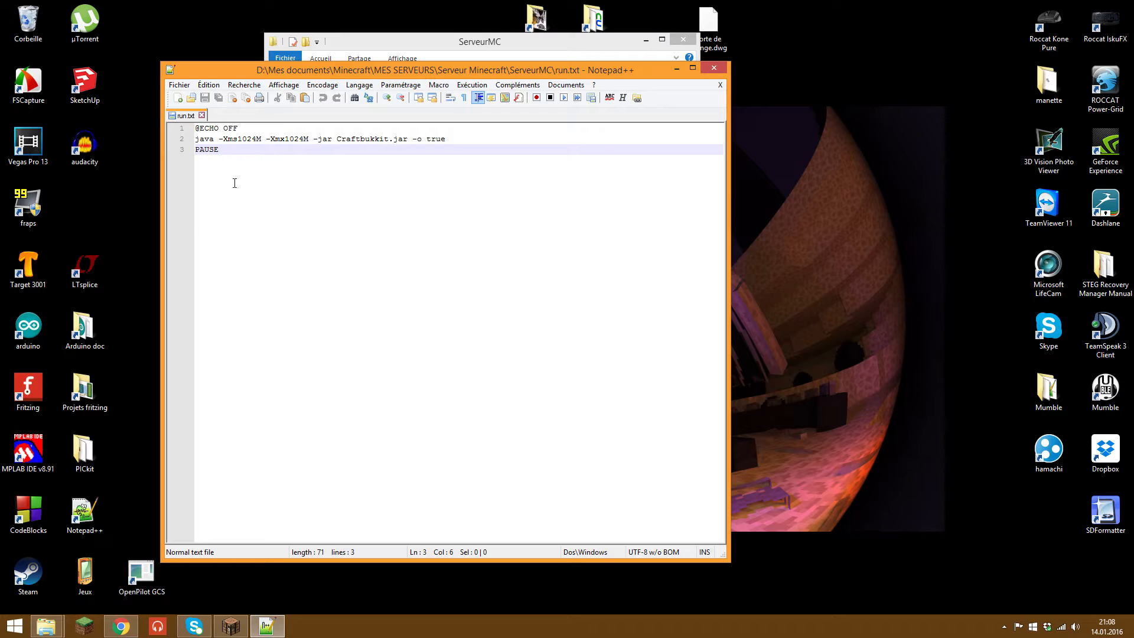
left_click_drag(224, 139, 269, 139)
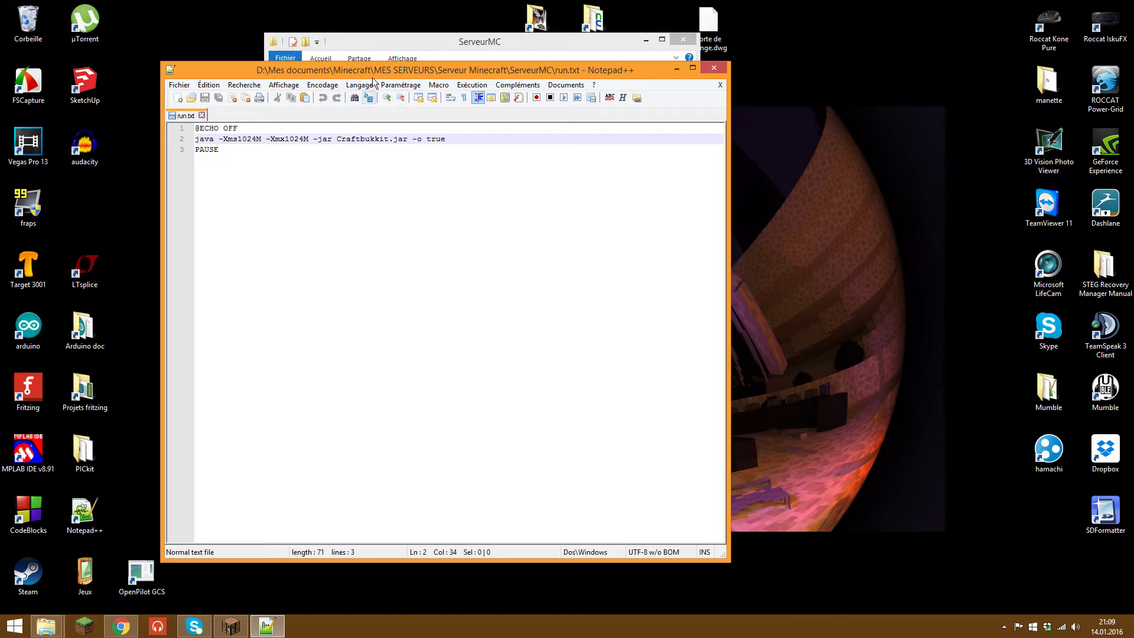
left_click_drag(373, 81, 424, 217)
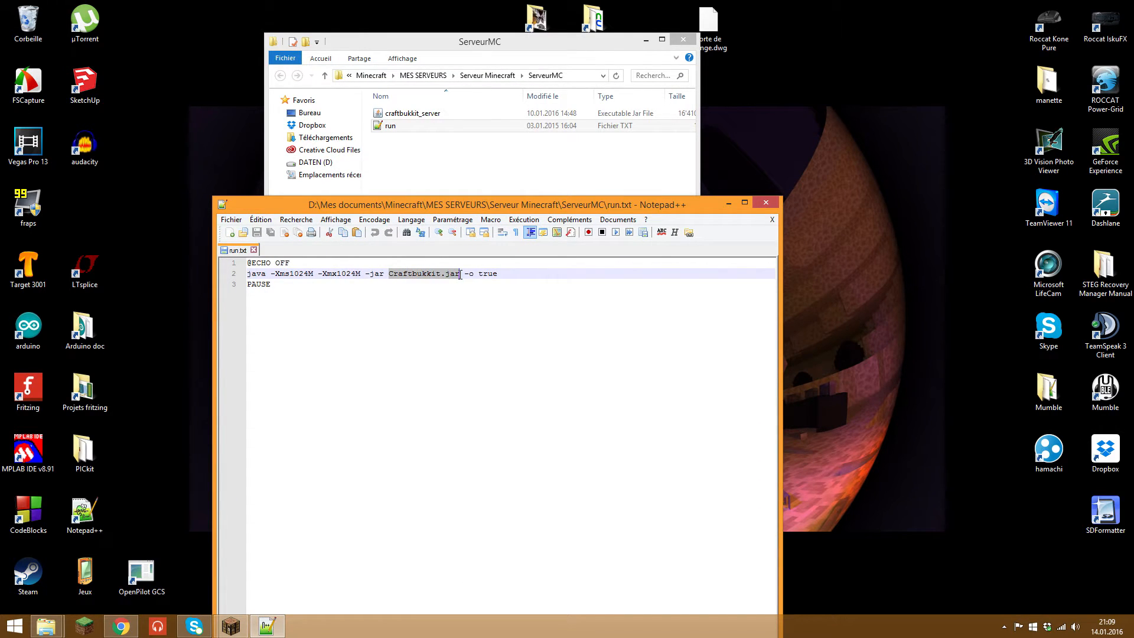
Step: Copy the craftbukkit_server name from the jar and paste it over Craftbukkit on line 2
left_click(430, 115)
right_click(430, 114)
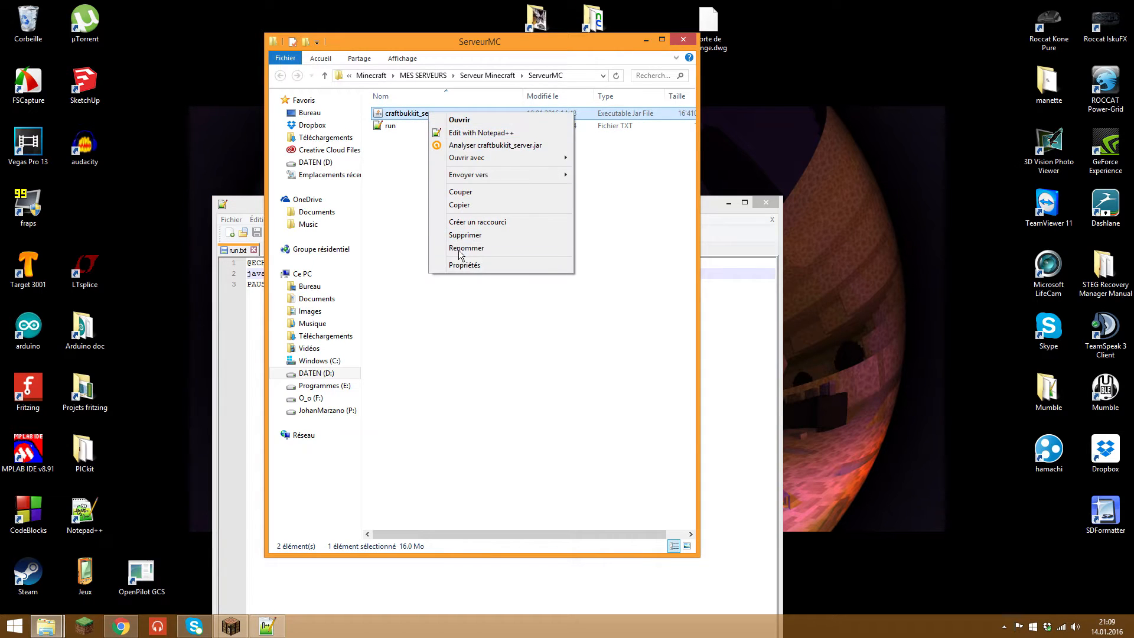
left_click(467, 248)
key("ctrl+c")
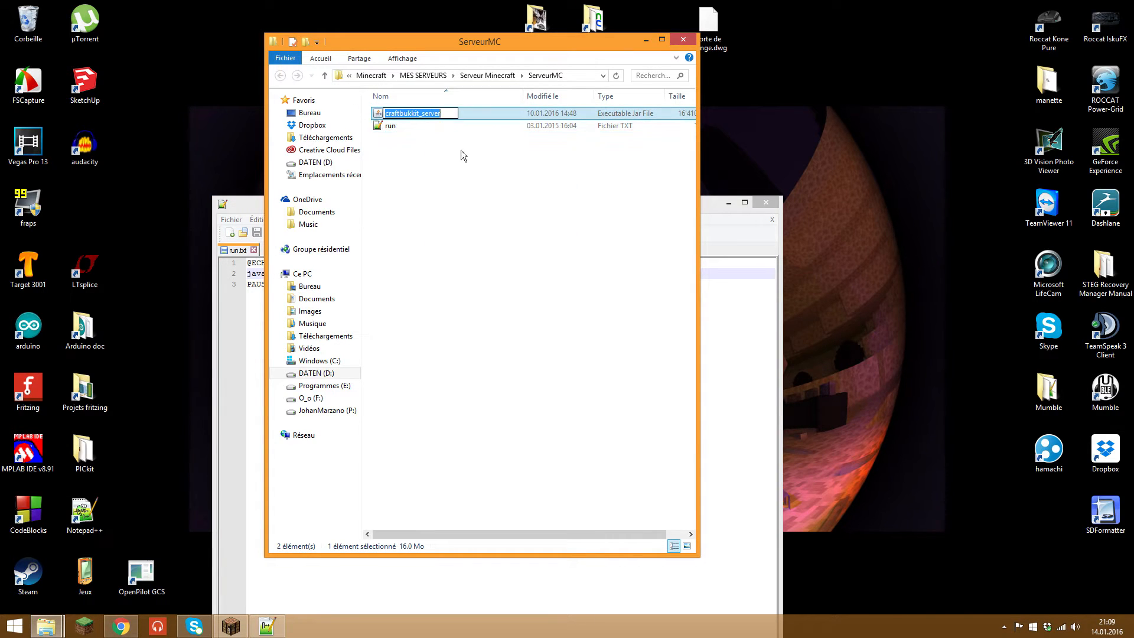
left_click(724, 319)
left_click_drag(389, 274, 410, 276)
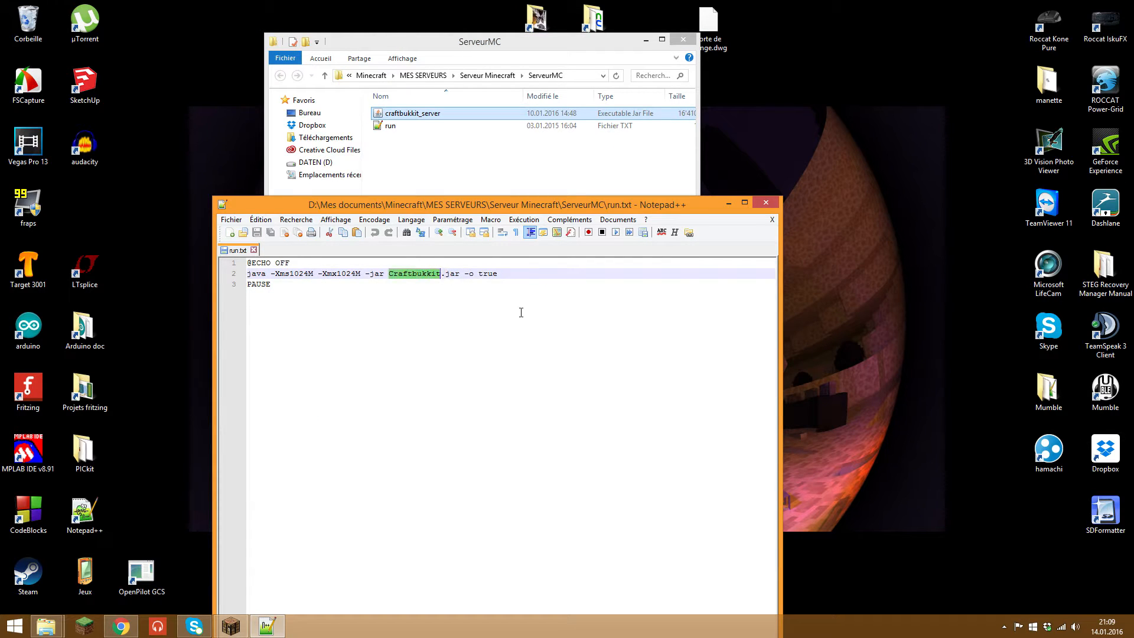
key("ctrl+v")
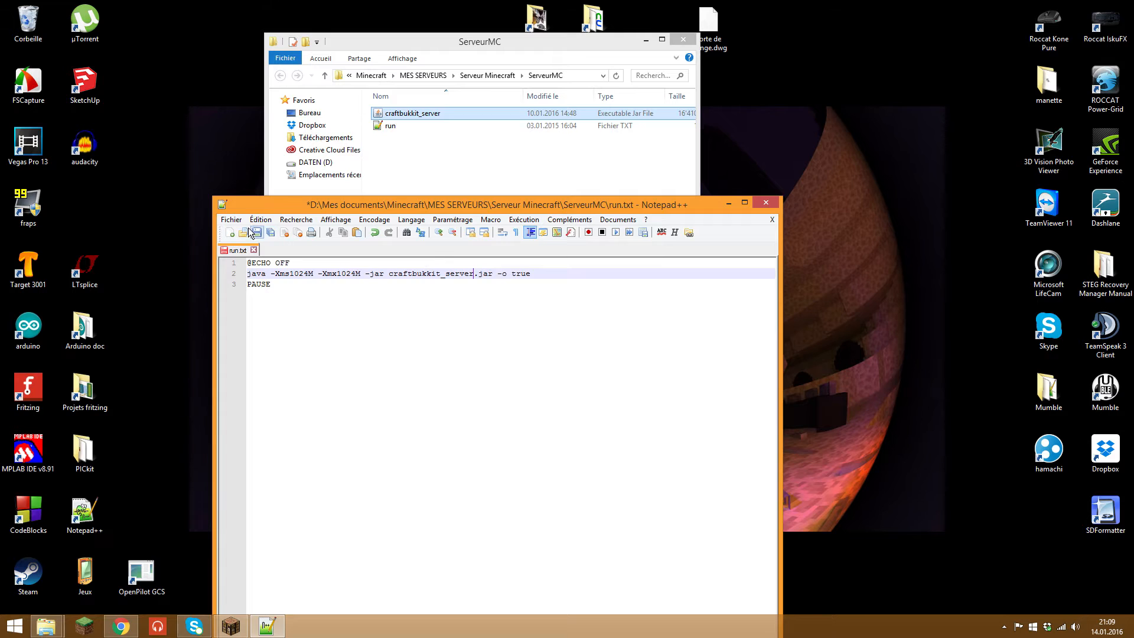
left_click(231, 219)
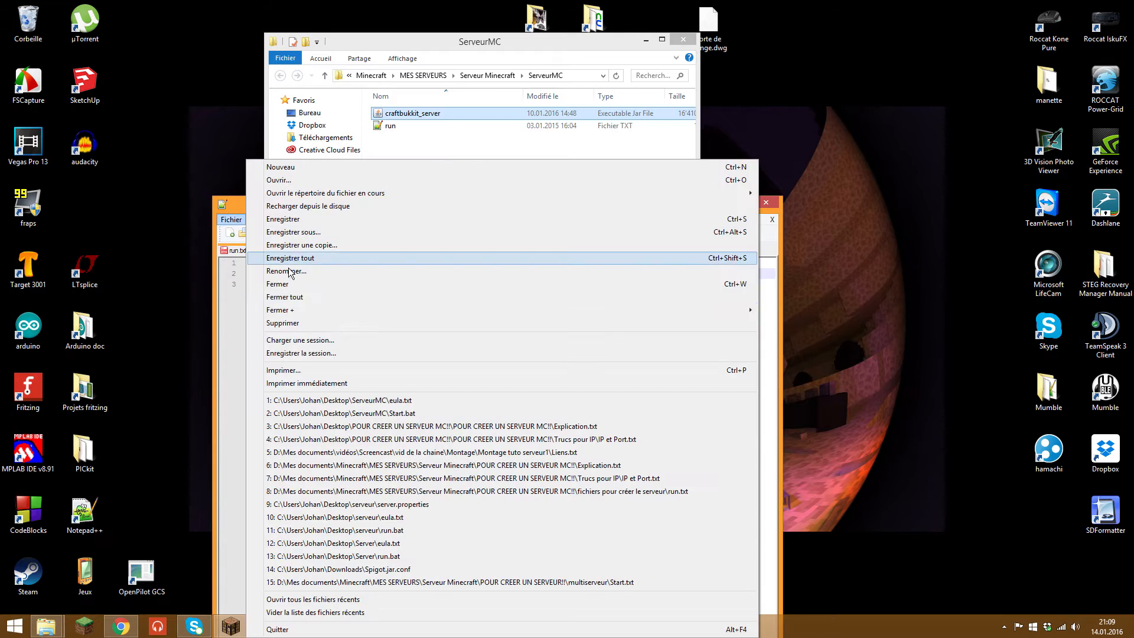
Step: Save the script as run.bat with the Batch file type, then close Notepad++
left_click(322, 233)
left_click_drag(529, 318, 509, 191)
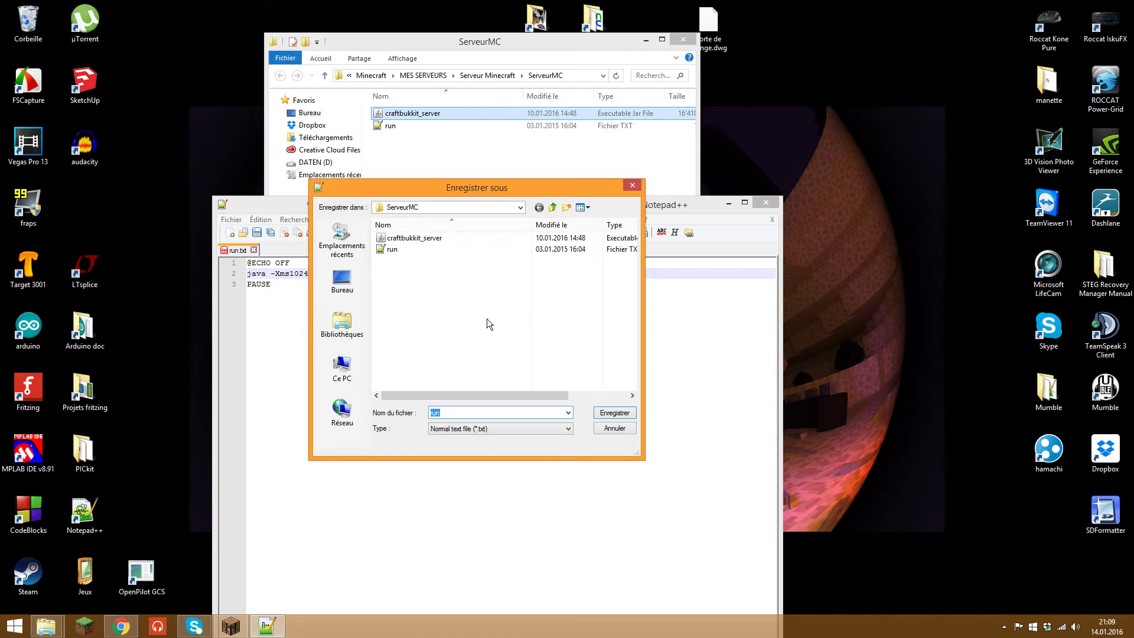
left_click(462, 412)
type(".")
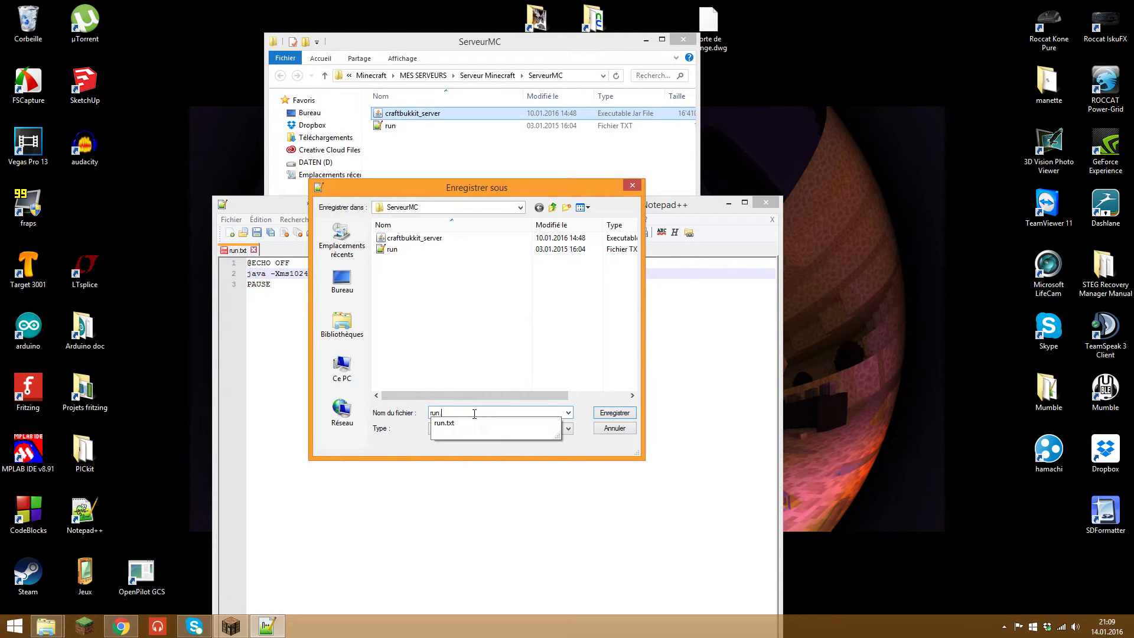
type("bat")
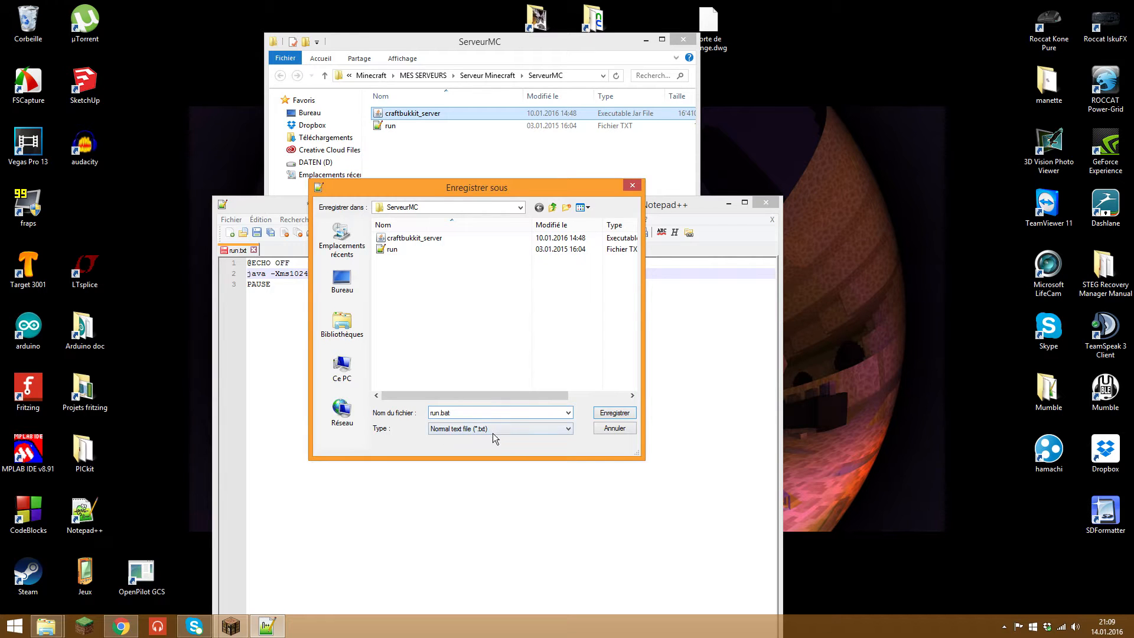
left_click(493, 432)
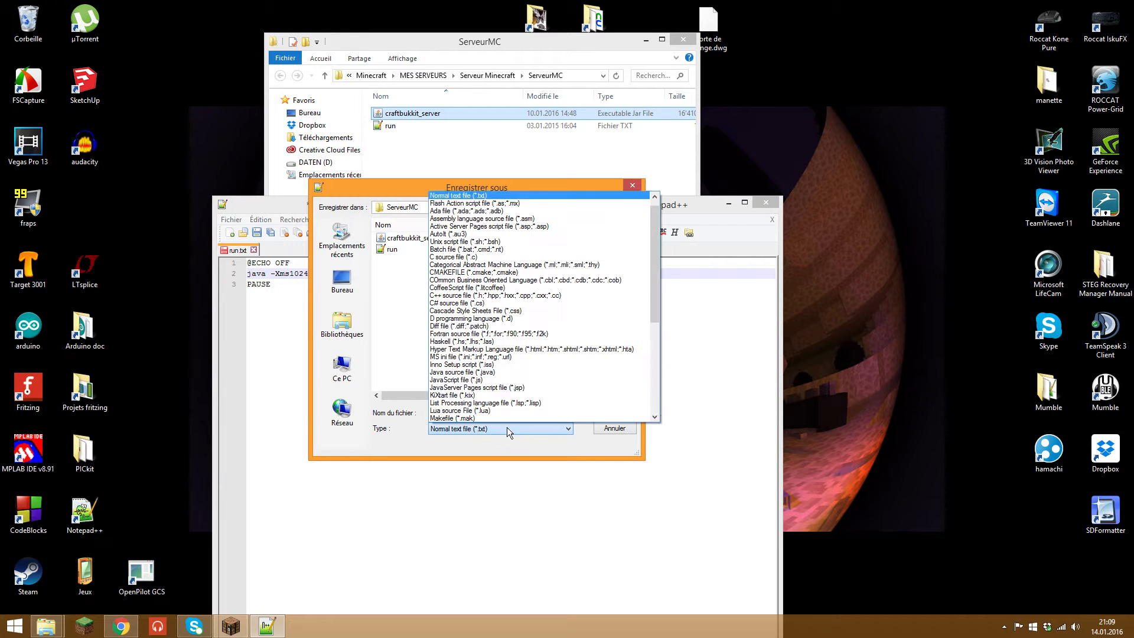
left_click(535, 250)
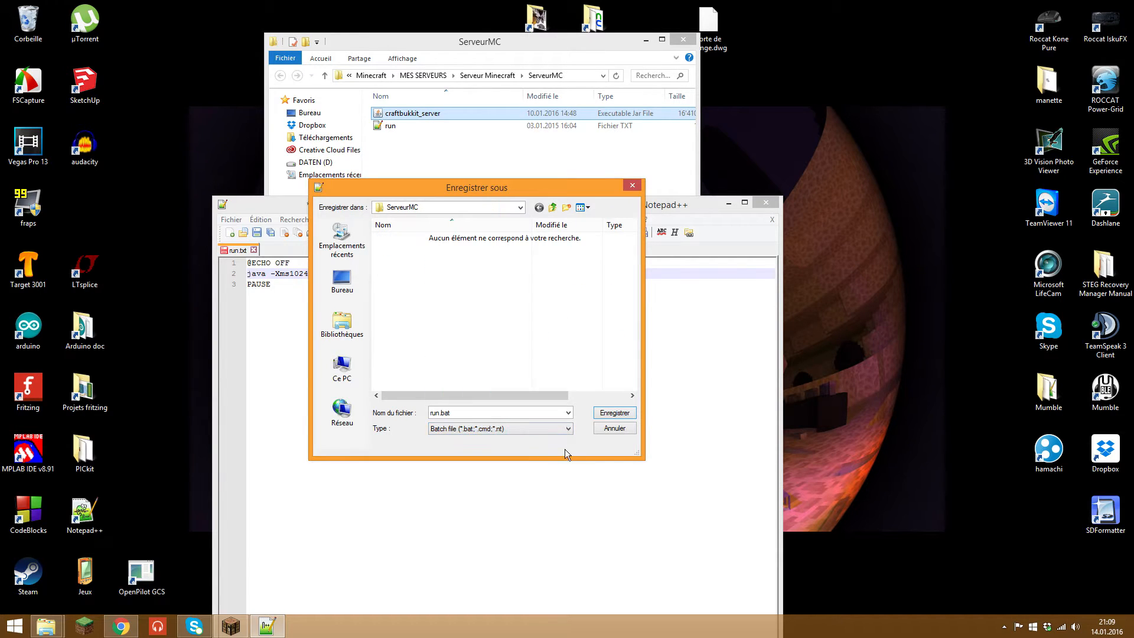
left_click(620, 415)
left_click(759, 207)
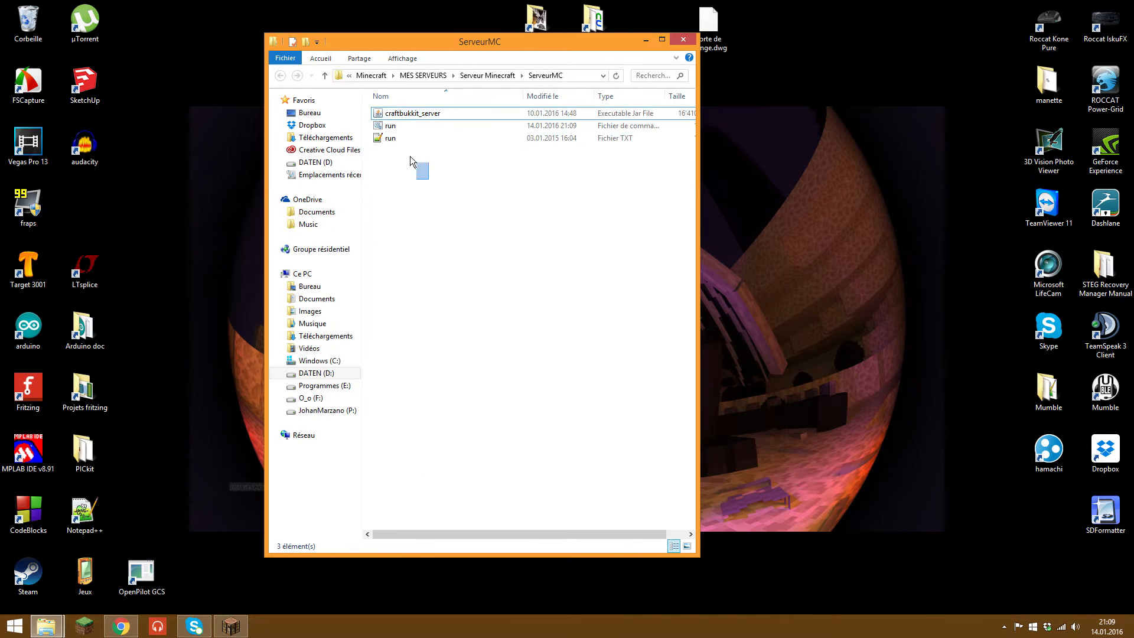
Step: Delete the old run.txt and run run.bat once to generate eula.txt
left_click(391, 140)
key("Delete")
left_click(405, 127)
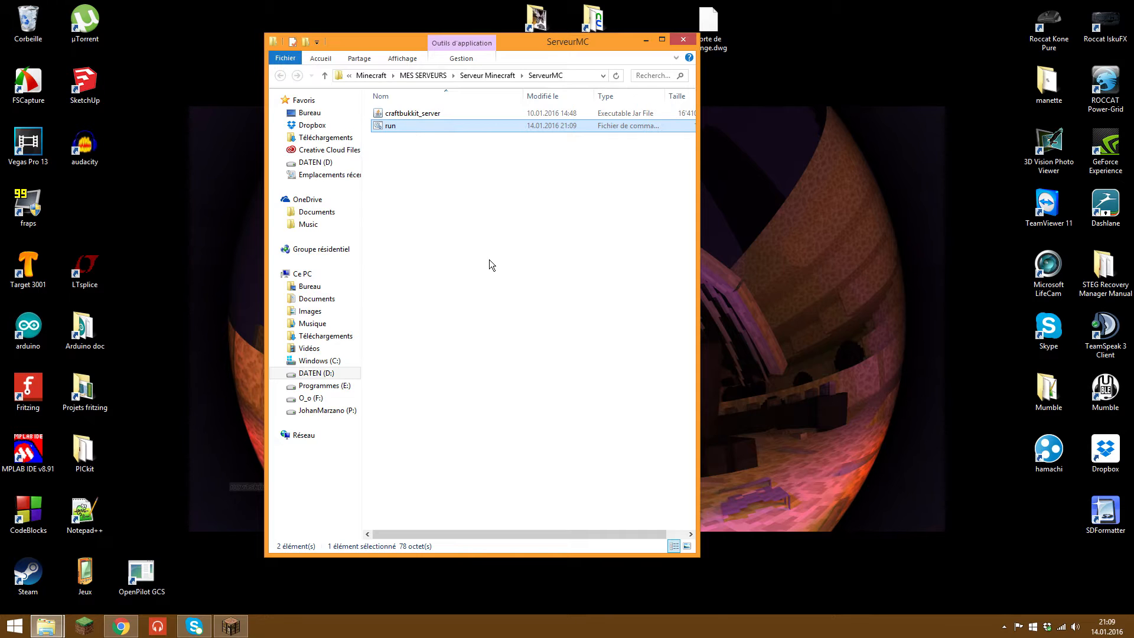
left_click(494, 236)
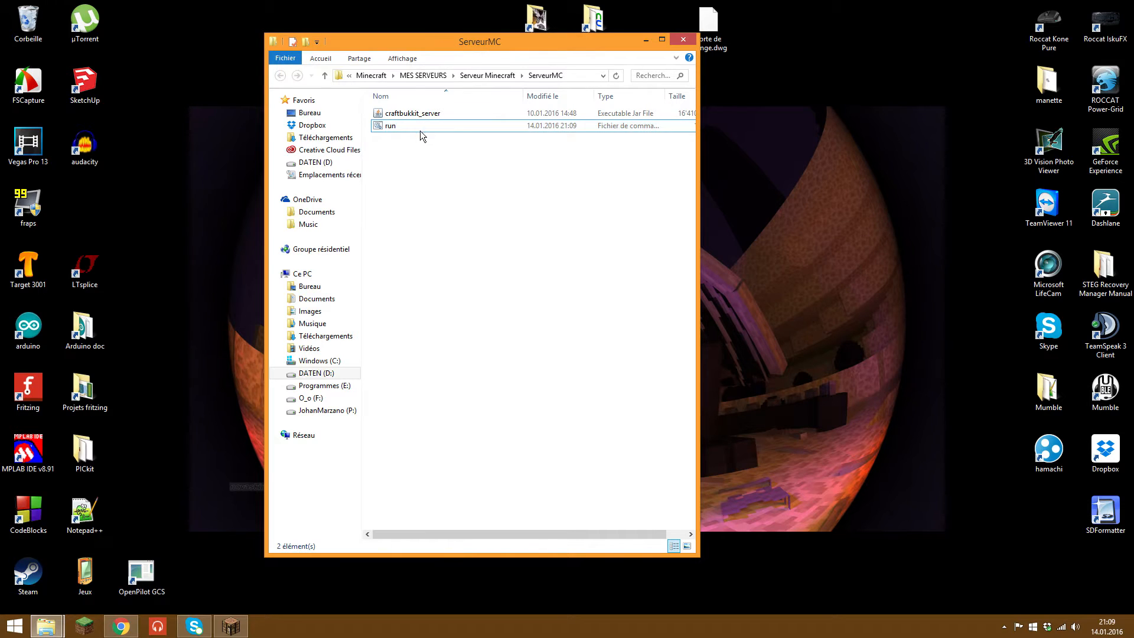
double_click(420, 127)
left_click_drag(375, 122, 318, 84)
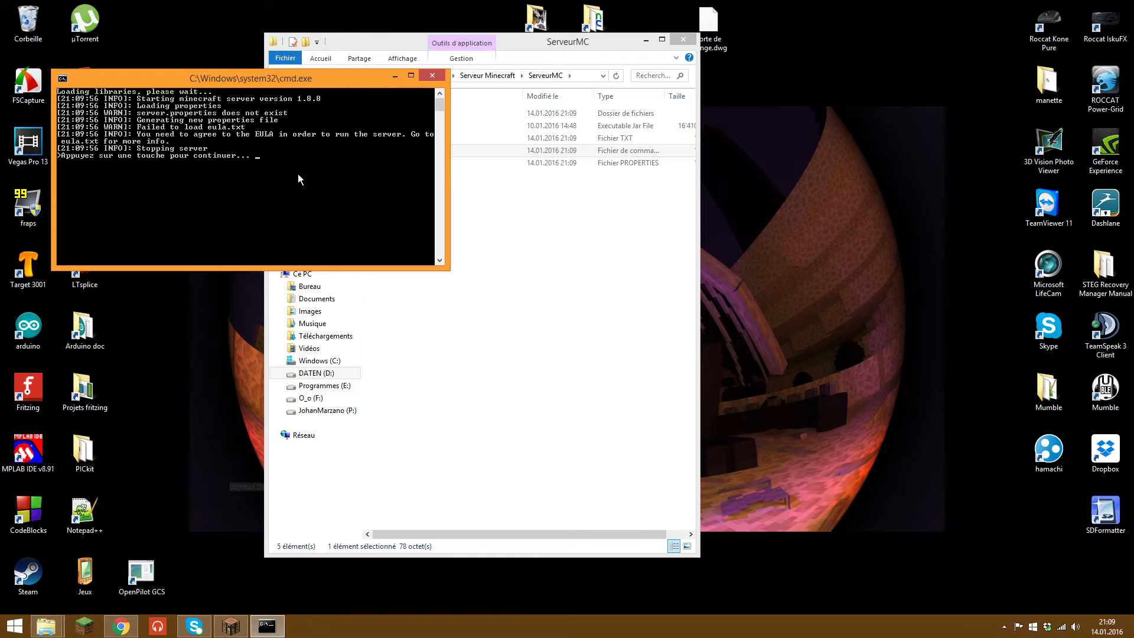
key("Return")
Step: Change eula=false to eula=true in eula.txt, save it and close Notepad++
double_click(392, 137)
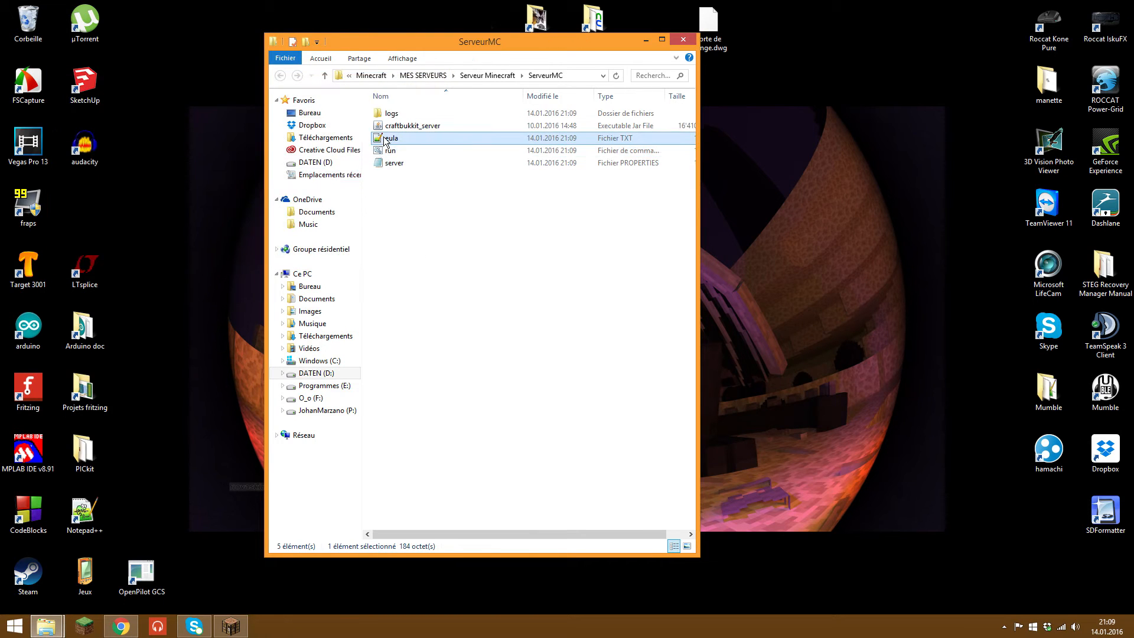
left_click(323, 295)
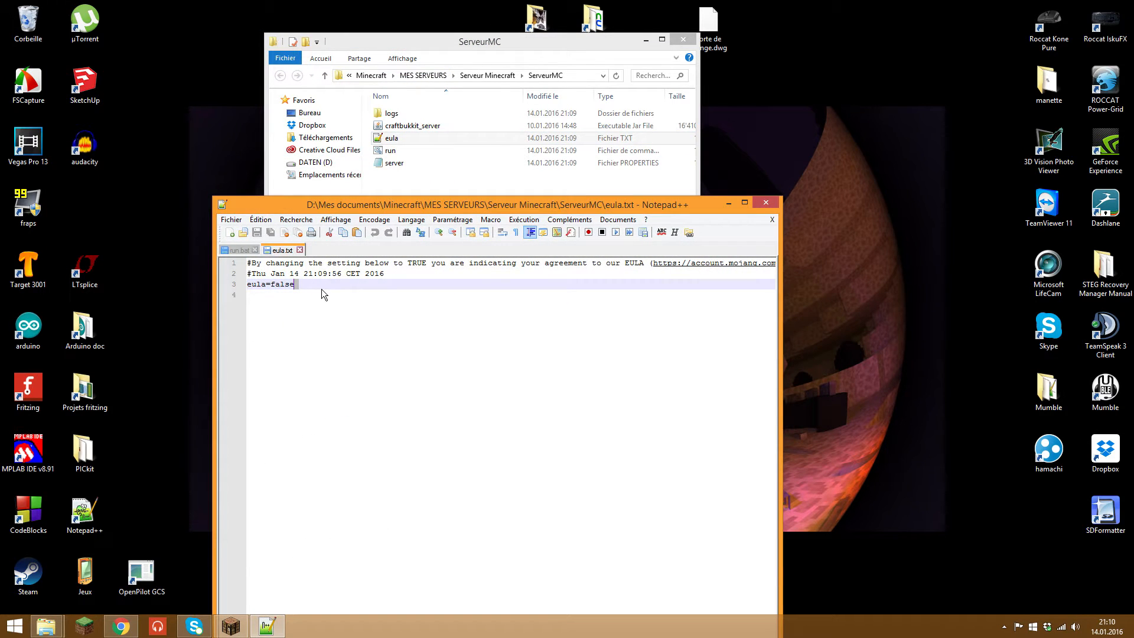
key("BackSpace")
key("BackSpace")
key("BackSpace")
key("BackSpace")
key("BackSpace")
key("BackSpace")
type("true")
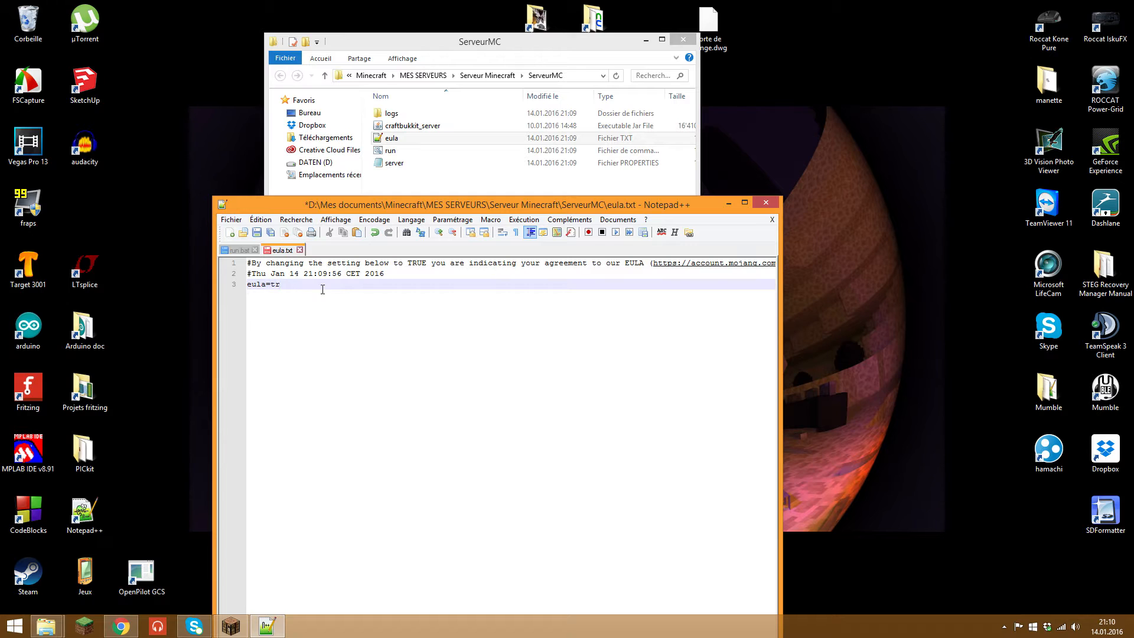
left_click(256, 232)
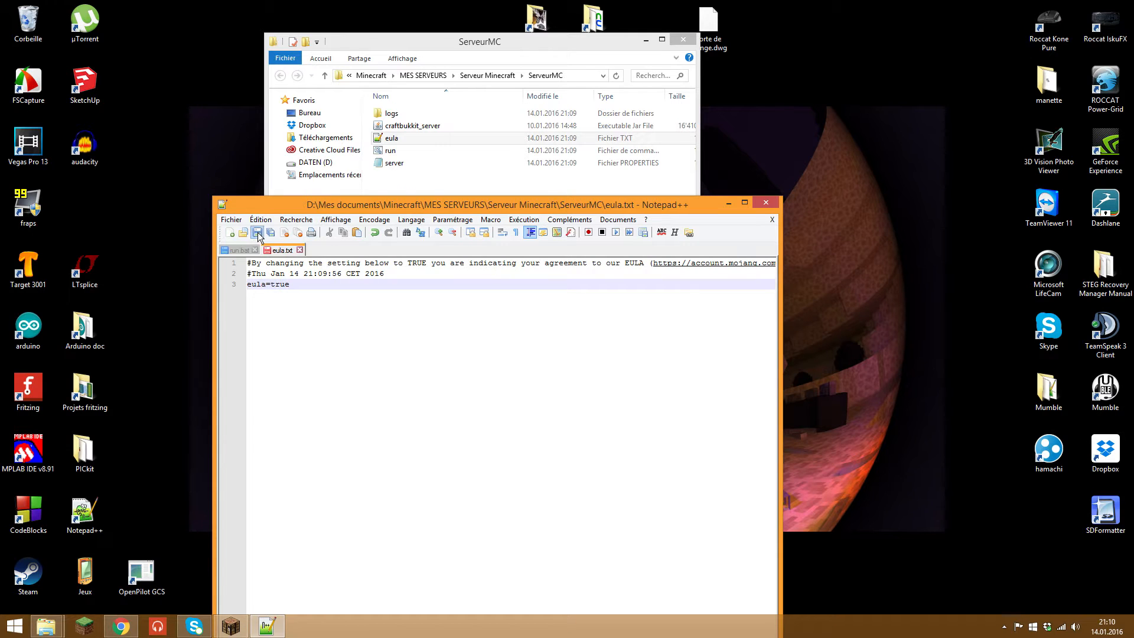
left_click(255, 249)
left_click(254, 250)
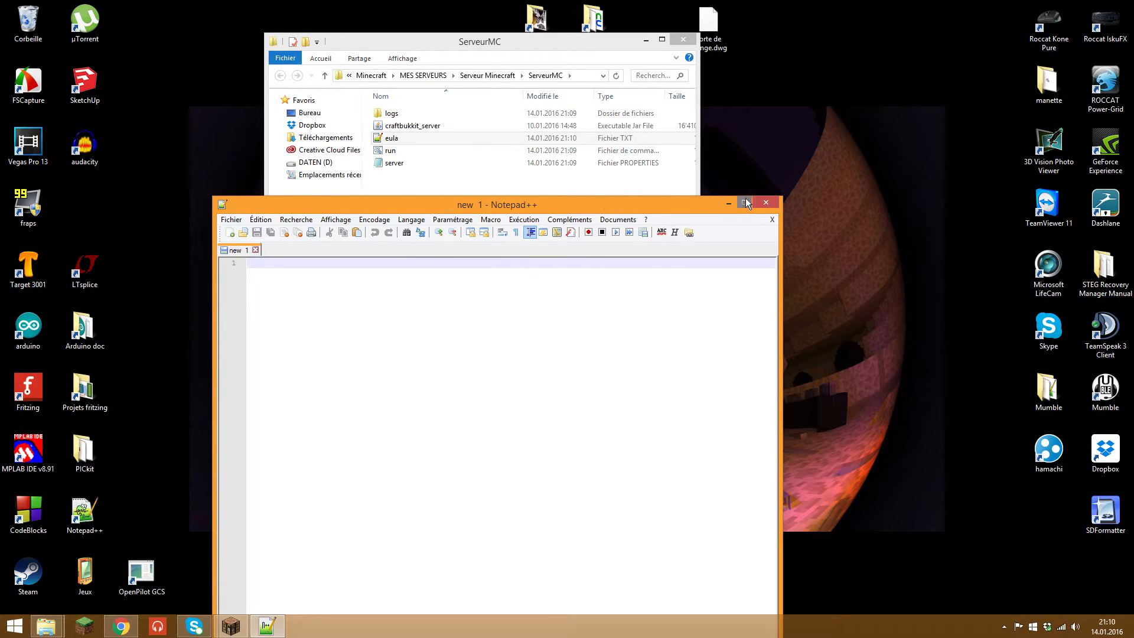
left_click(766, 203)
Step: Start the server with run.bat and check the generated files and the empty plugins folder
double_click(395, 150)
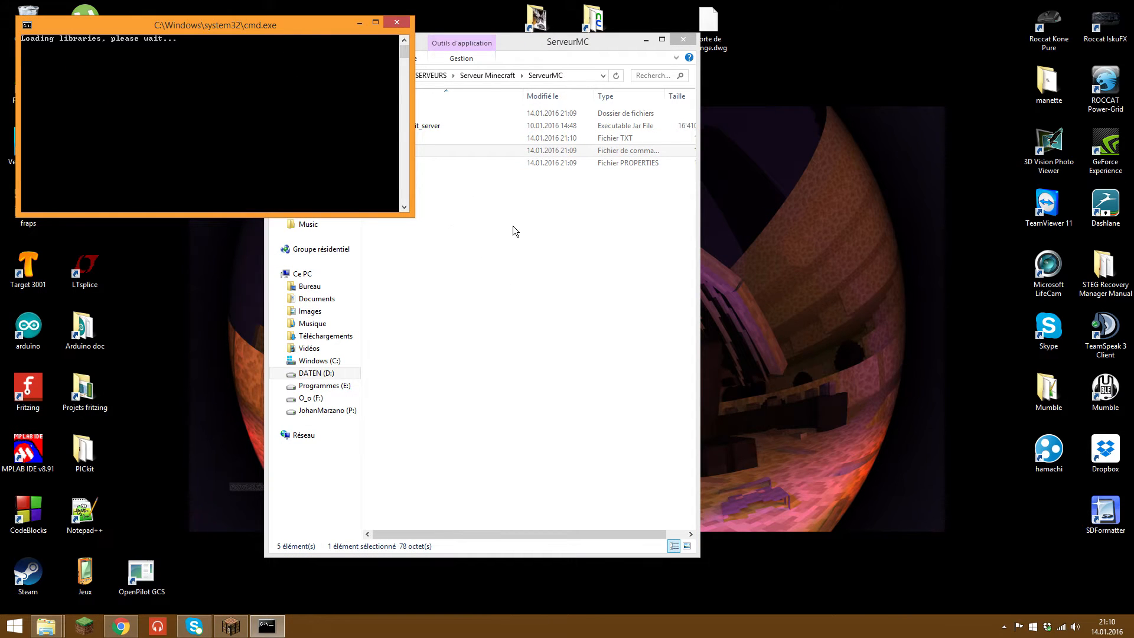
left_click(548, 334)
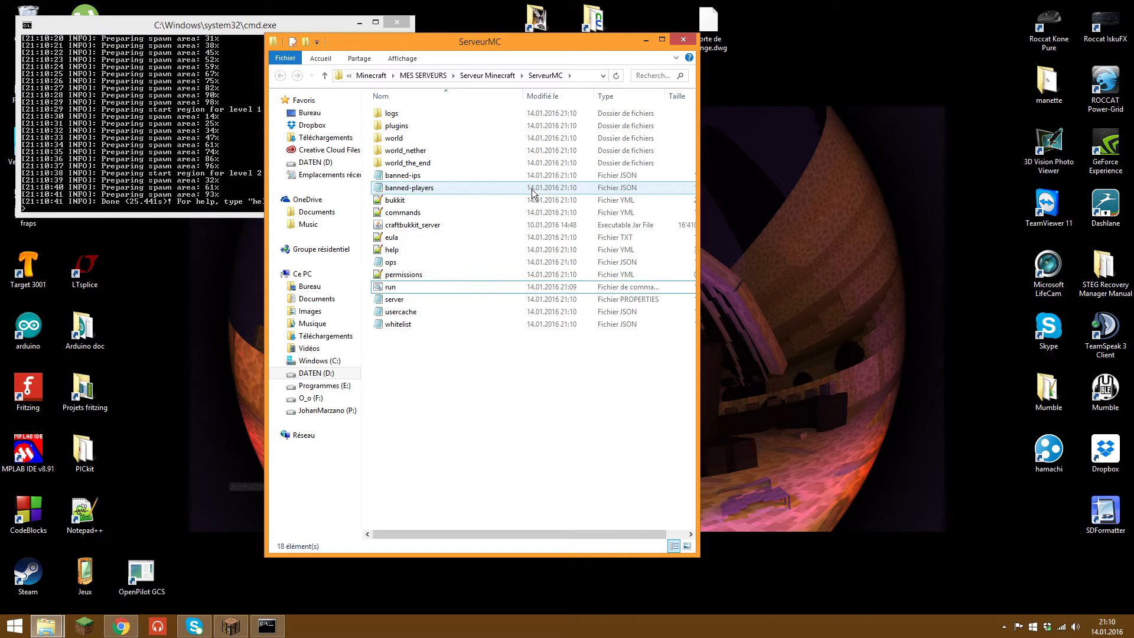
left_click_drag(553, 425, 422, 102)
left_click(459, 378)
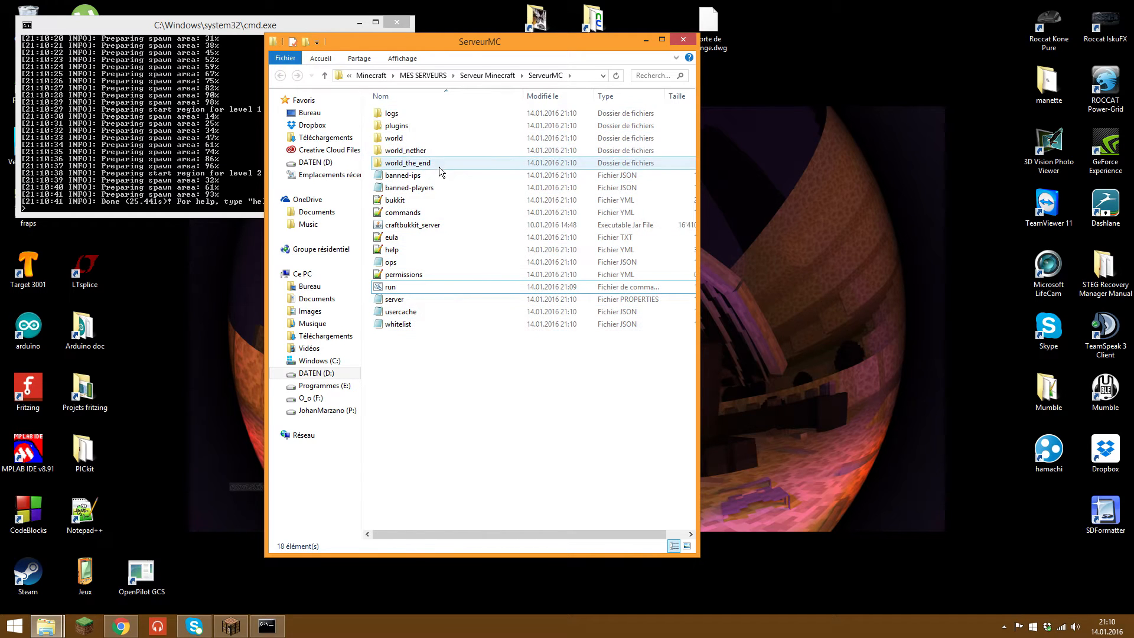
left_click(431, 125)
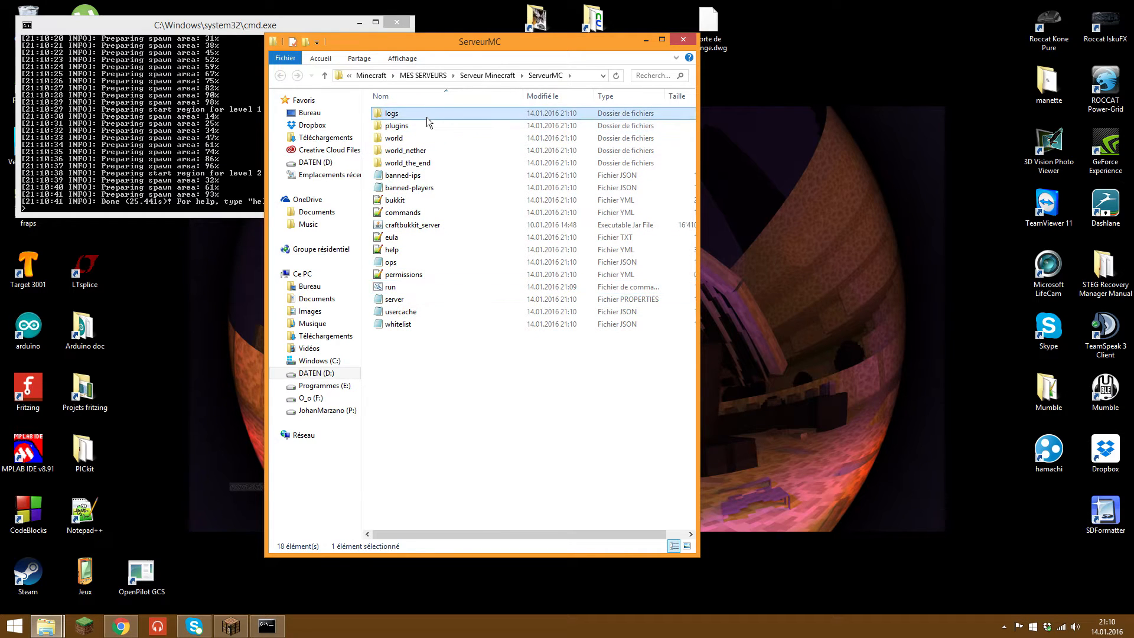
double_click(427, 127)
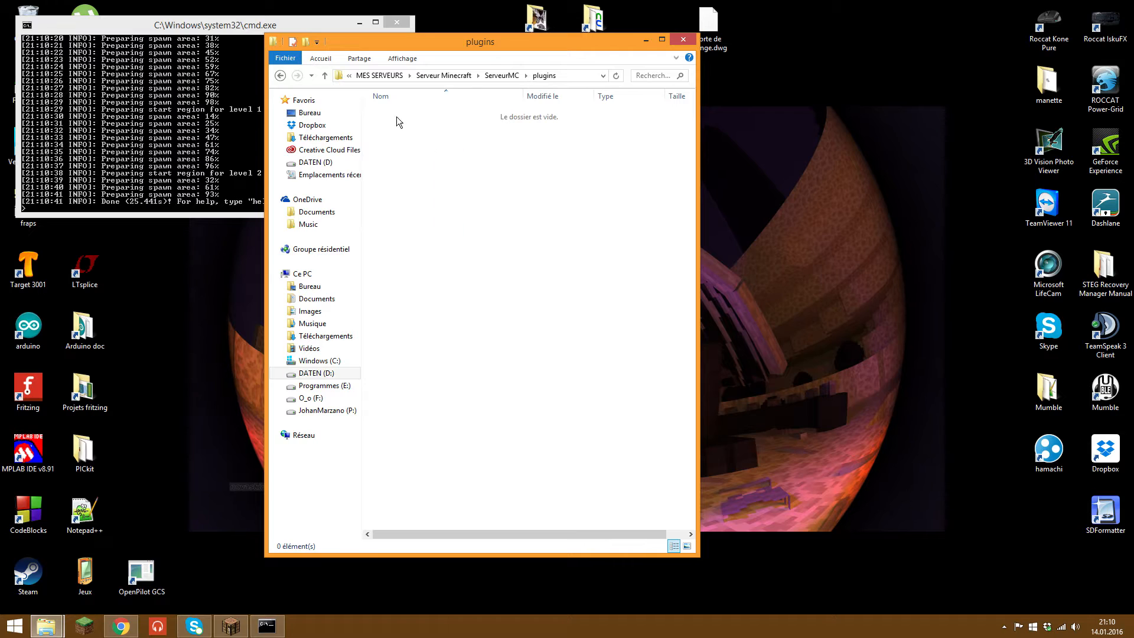
left_click(279, 75)
Step: Look over the world folders and ops file, then open server.properties in Notepad
left_click(413, 139)
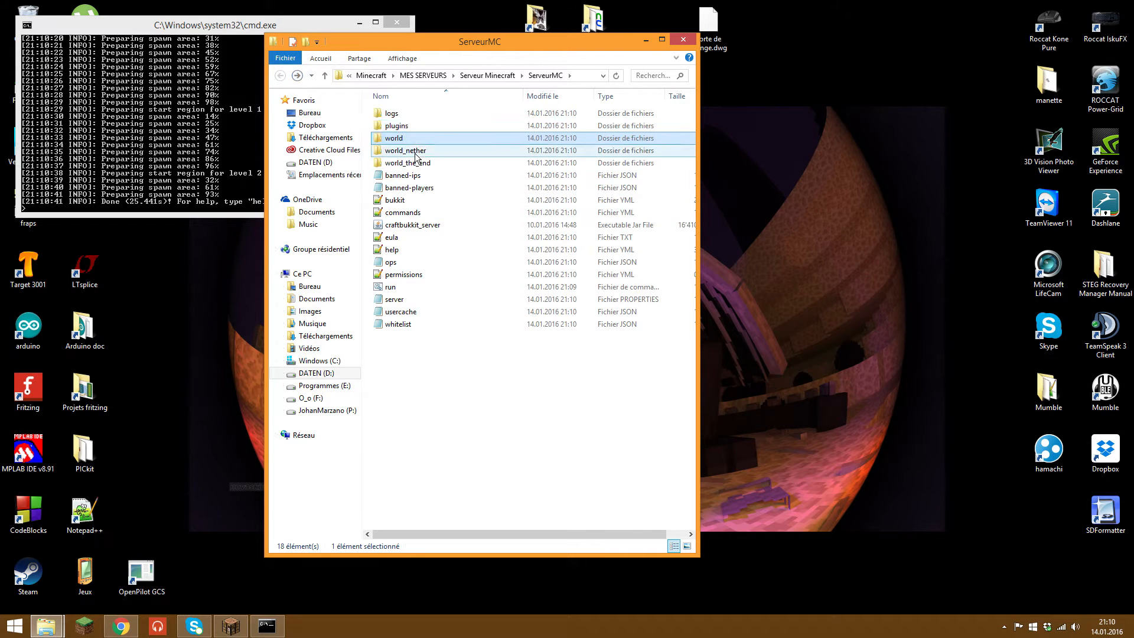
left_click(415, 152)
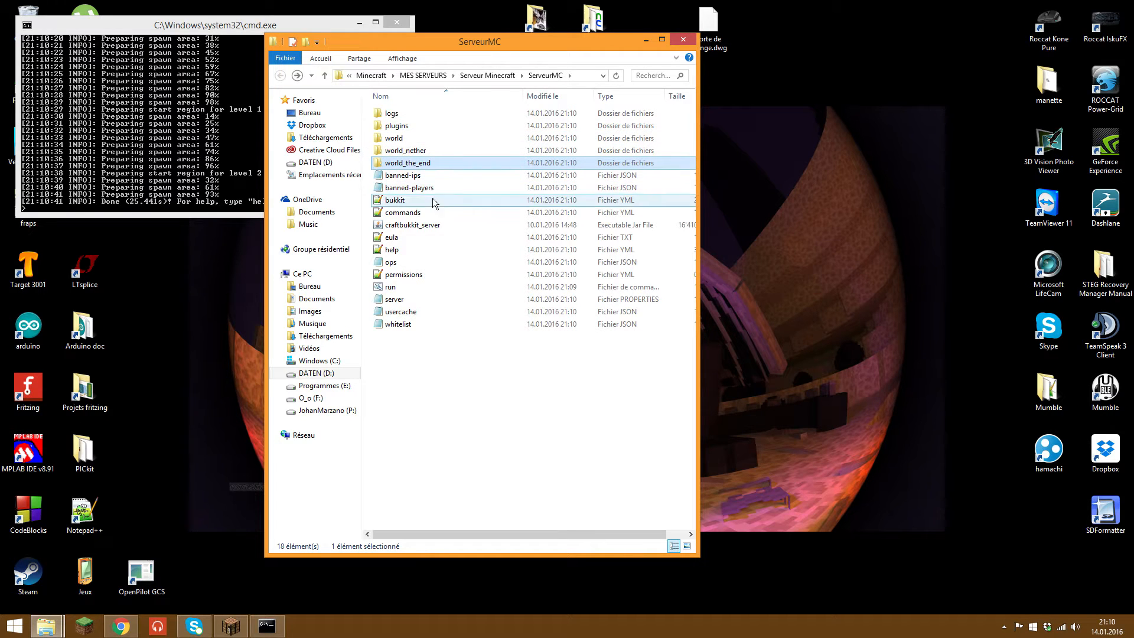
left_click(432, 263)
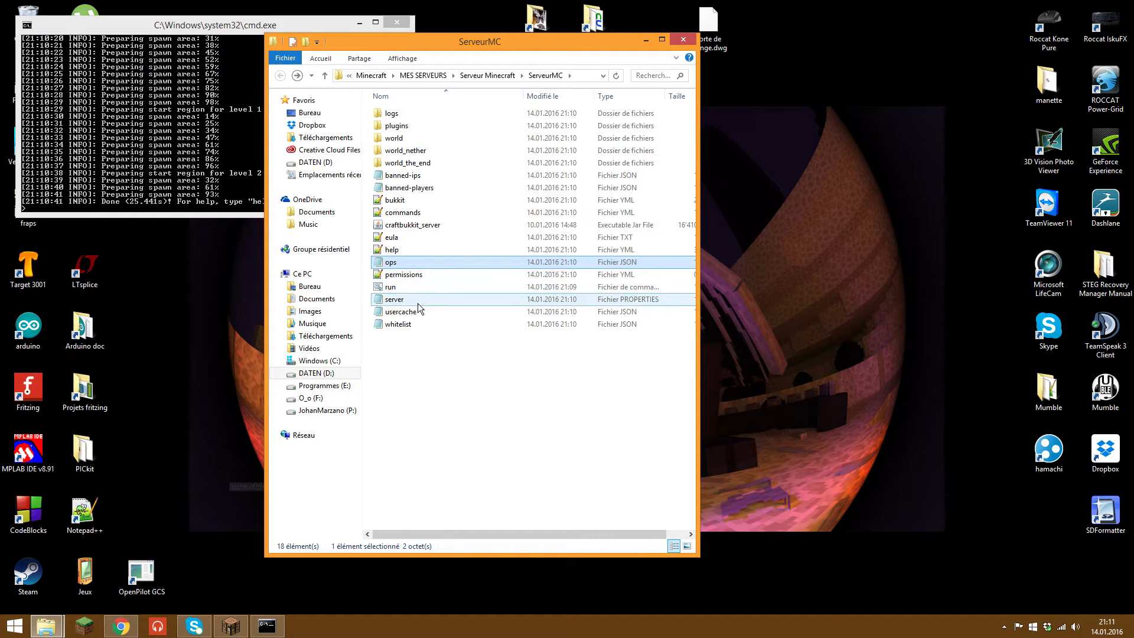
key("Down")
key("Down")
key("Down")
key("Down")
key("Down")
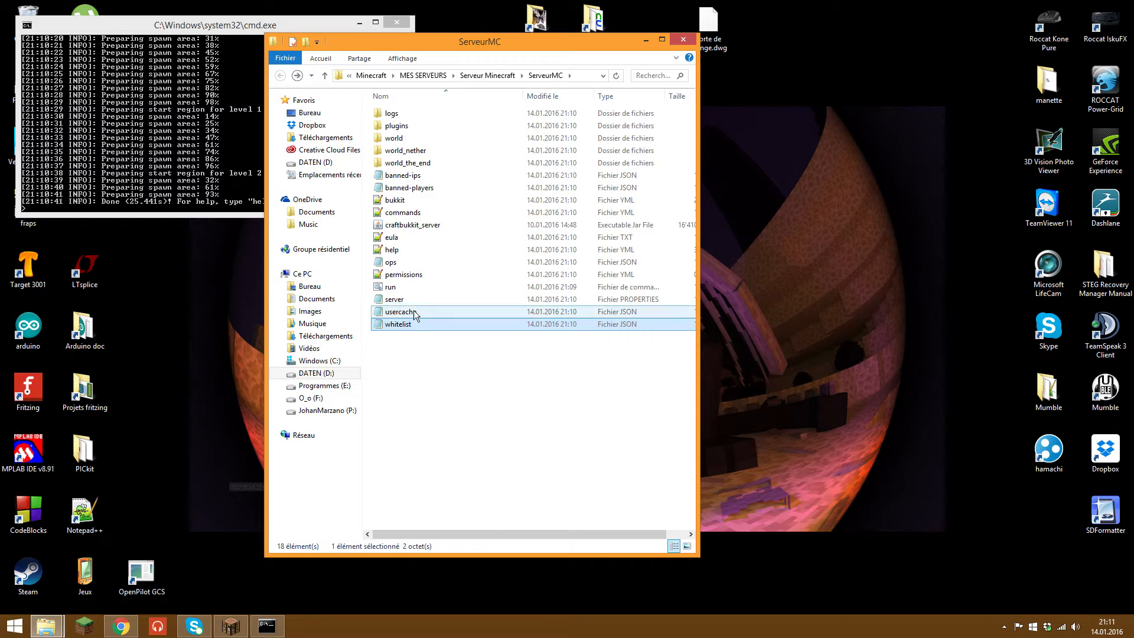
double_click(408, 296)
left_click_drag(408, 73, 447, 34)
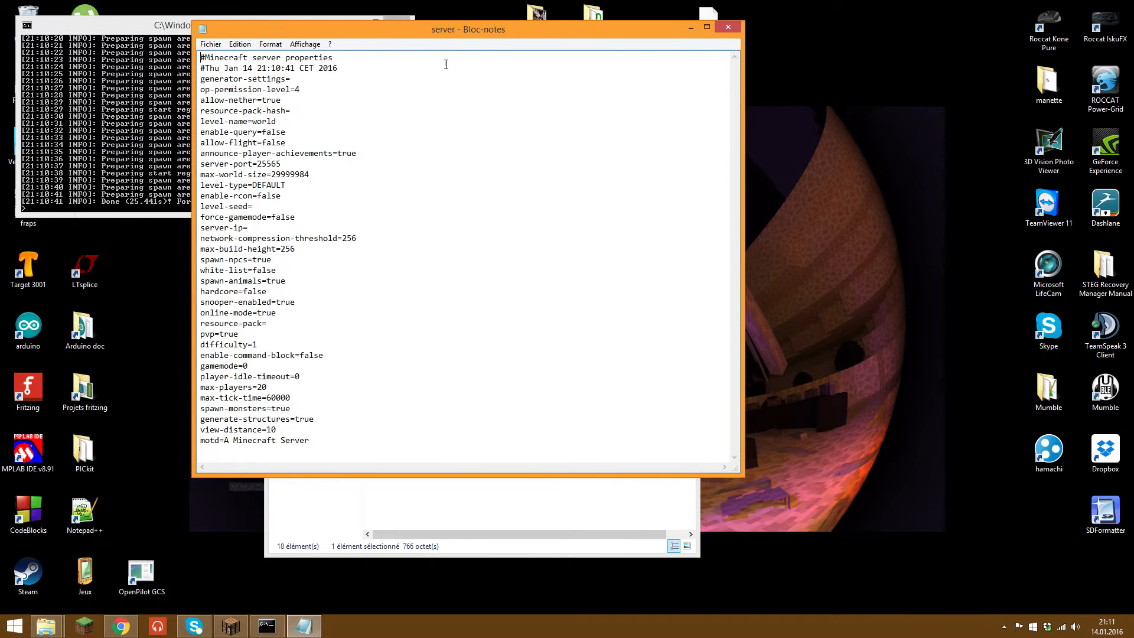
Step: Review the port 25565 and online-mode settings, and set enable-command-block to true
left_click_drag(200, 79, 310, 443)
left_click(445, 418)
left_click_drag(283, 163, 257, 164)
left_click(266, 165)
left_click_drag(284, 316, 259, 314)
left_click(326, 354)
key("BackSpace")
key("BackSpace")
key("BackSpace")
type("true")
double_click(260, 388)
left_click(332, 411)
left_click_drag(332, 421, 330, 433)
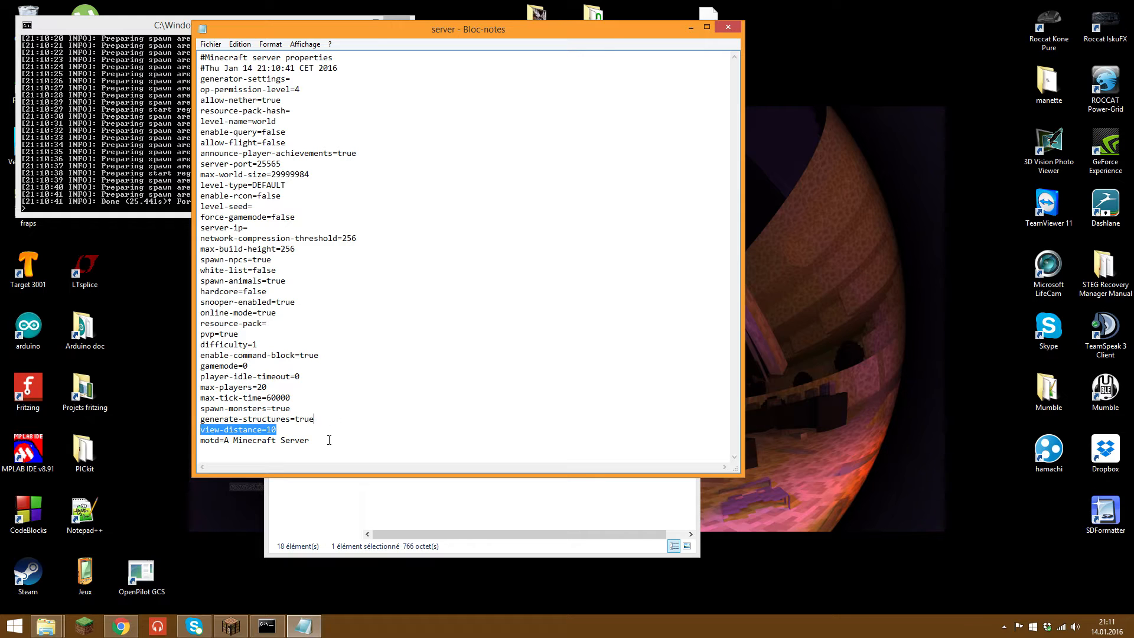
left_click(329, 441)
left_click_drag(225, 440, 310, 440)
left_click(230, 626)
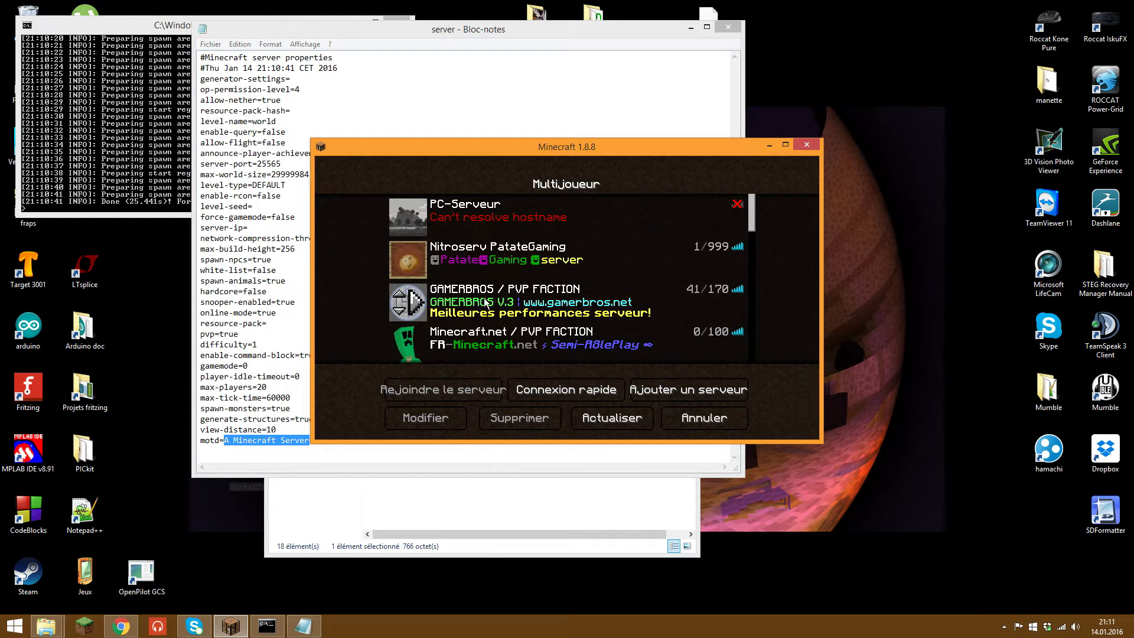
scroll(566, 278, "down", 9)
Step: Minimize Minecraft and bring Chrome's minecraft.tools colour codes tab forward
scroll(763, 179, "up", 2)
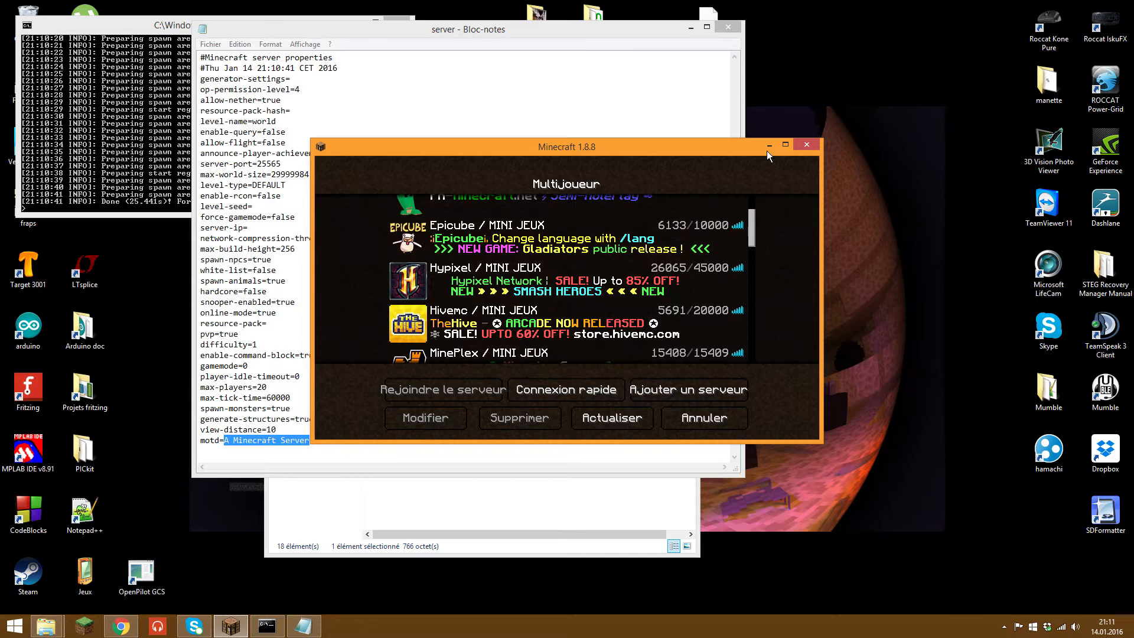
left_click(768, 146)
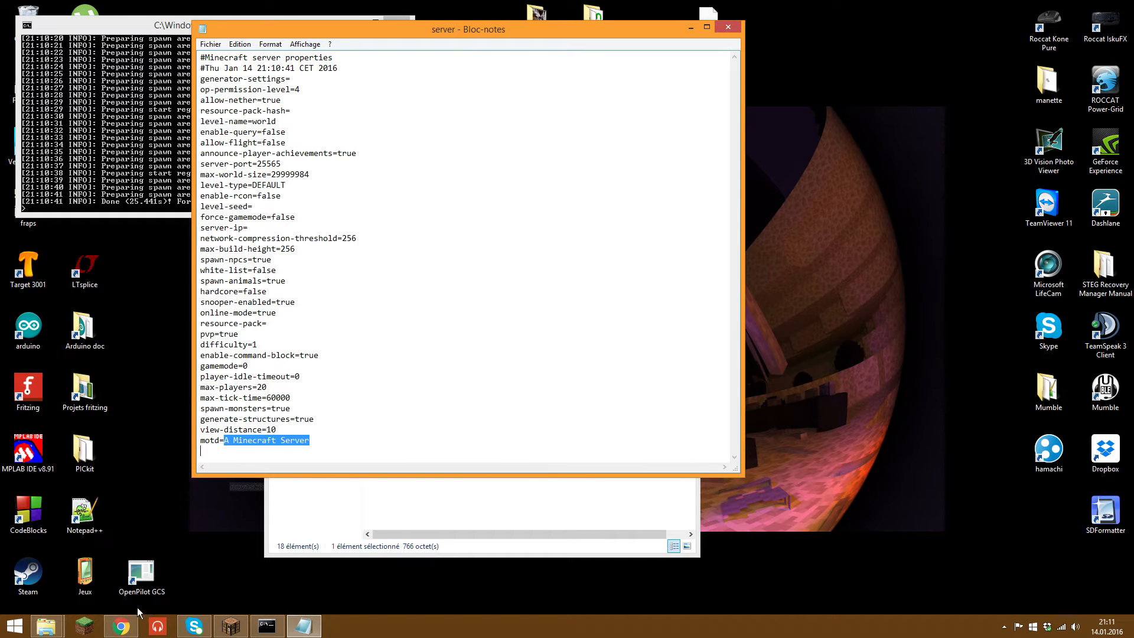
left_click(121, 625)
key("ctrl+Tab")
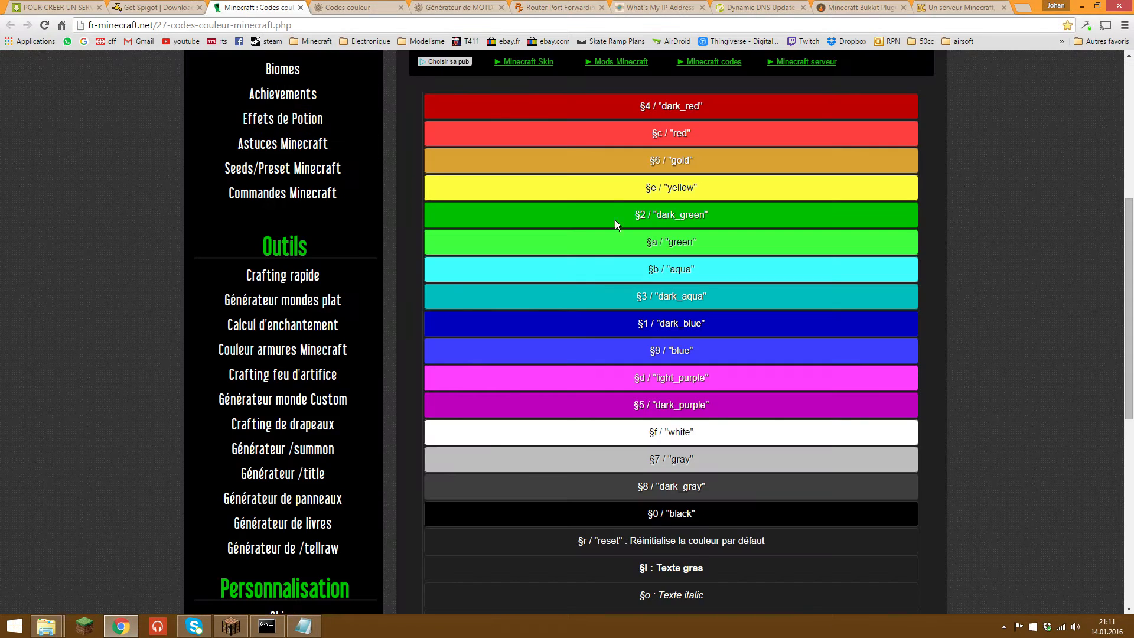
key("ctrl+Tab")
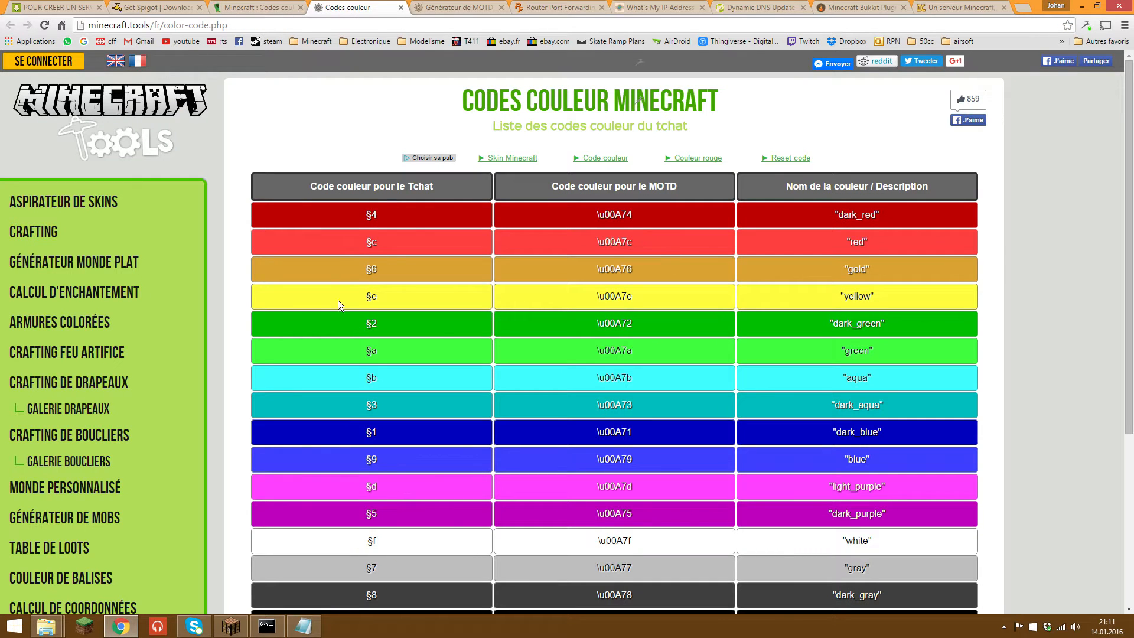
Step: Review the MOTD colour codes, then move to the MOTD generator tab
left_click(510, 274)
scroll(510, 274, "down", 5)
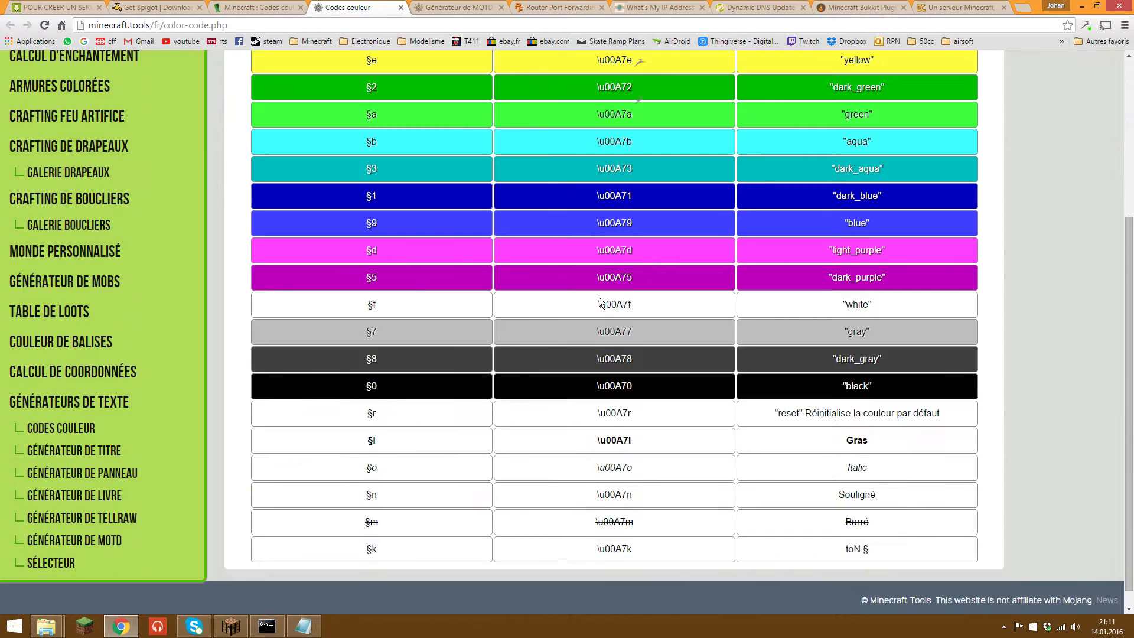
scroll(851, 514, "up", 5)
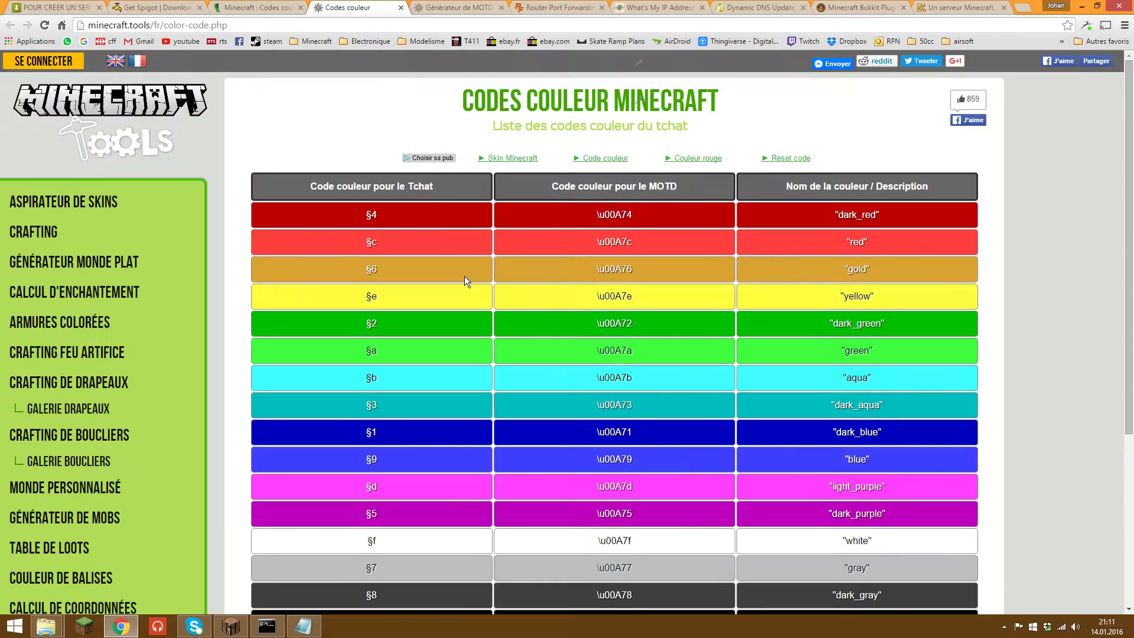
key("ctrl+Tab")
scroll(450, 101, "up", 4)
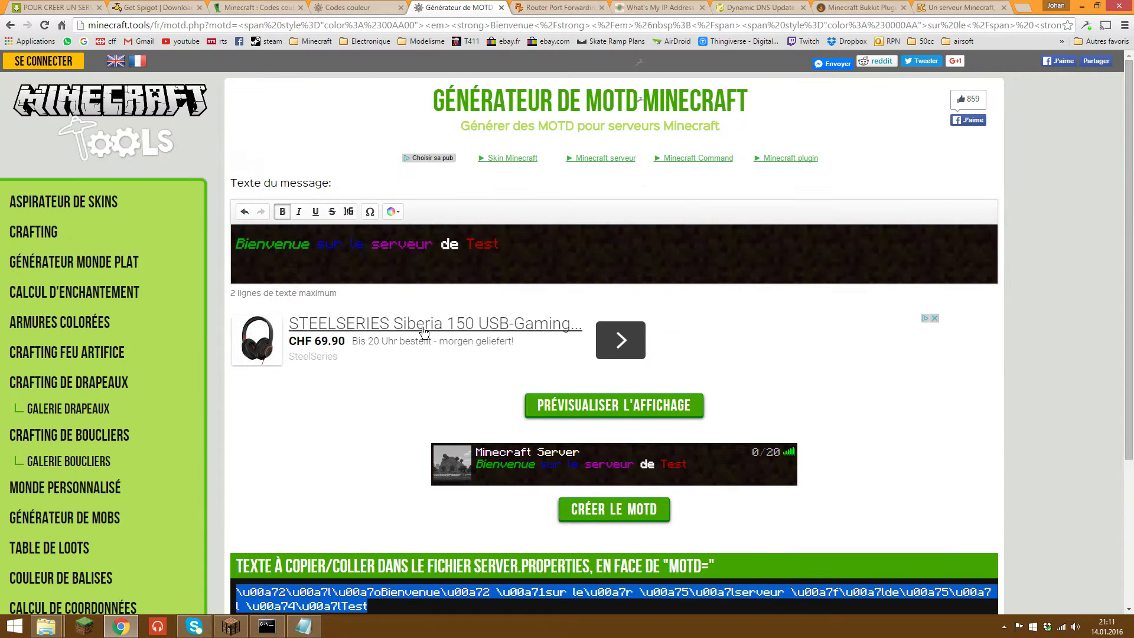
Step: Generate the coloured MOTD code for 'Bienvenue sur le serveur de Test', select it, and return to Notepad
left_click_drag(511, 245, 235, 255)
left_click(300, 246)
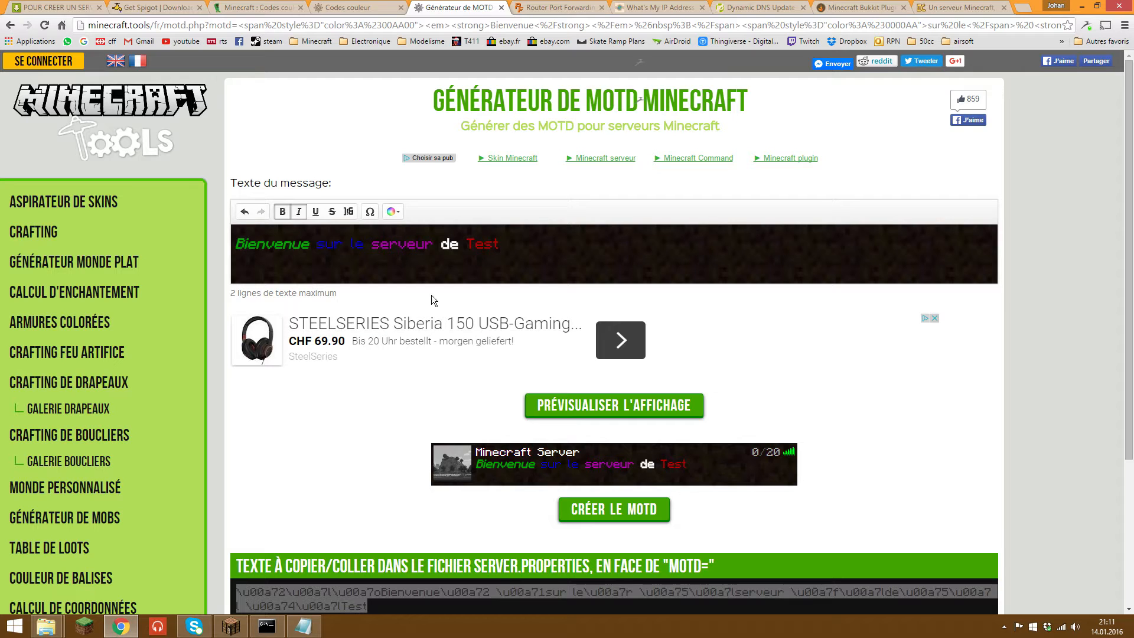
scroll(392, 121, "down", 2)
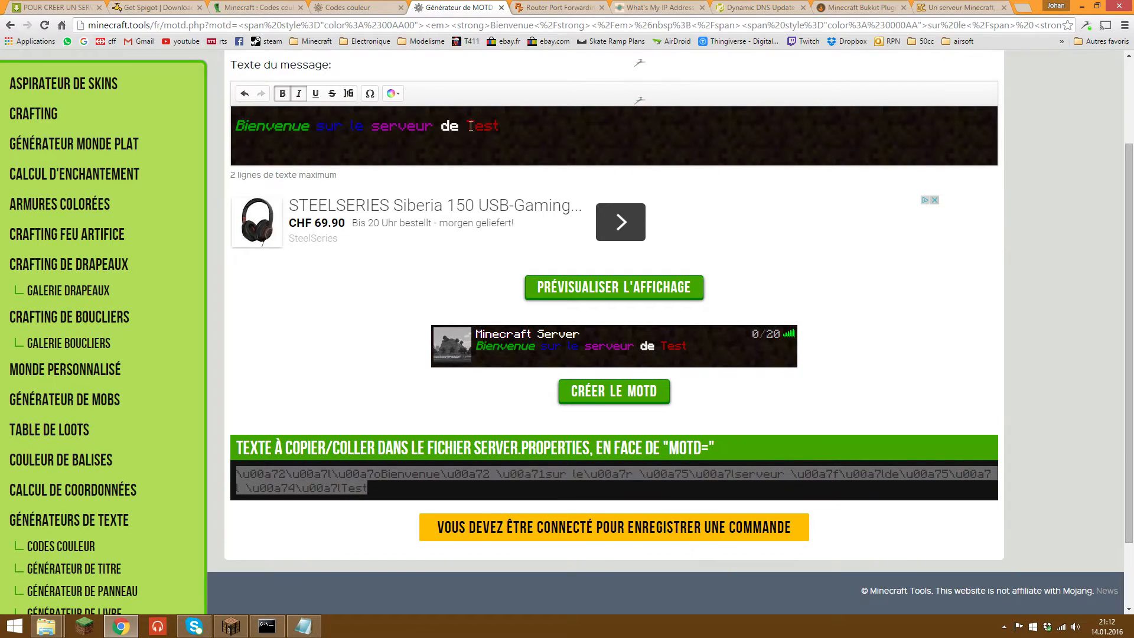
scroll(616, 316, "down", 2)
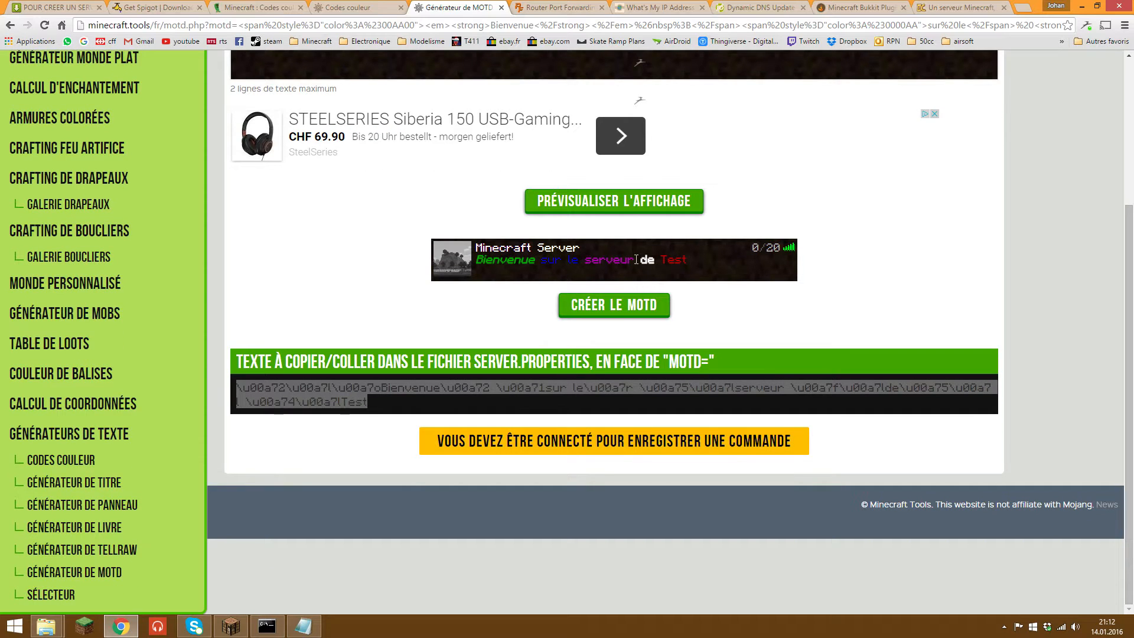
left_click(642, 310)
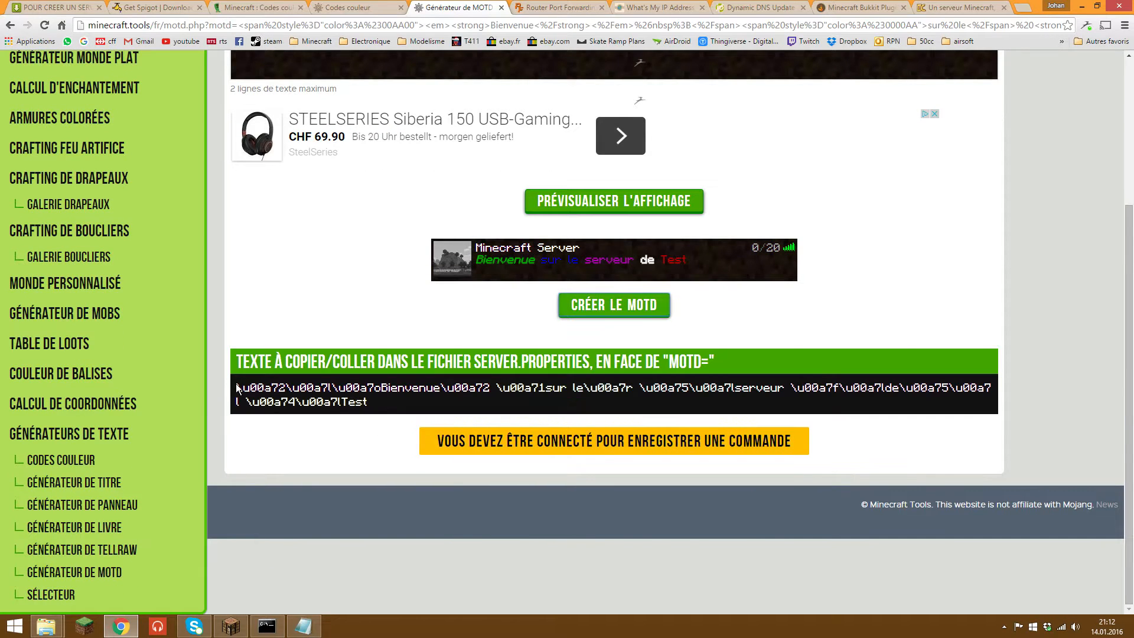
left_click_drag(237, 388, 391, 404)
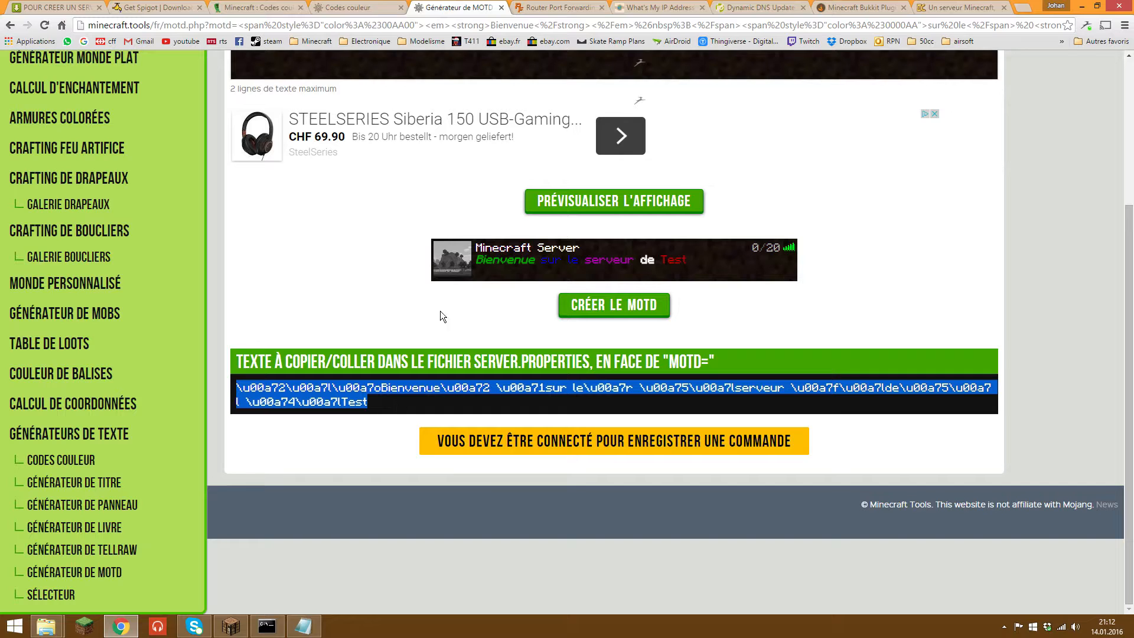
left_click(303, 626)
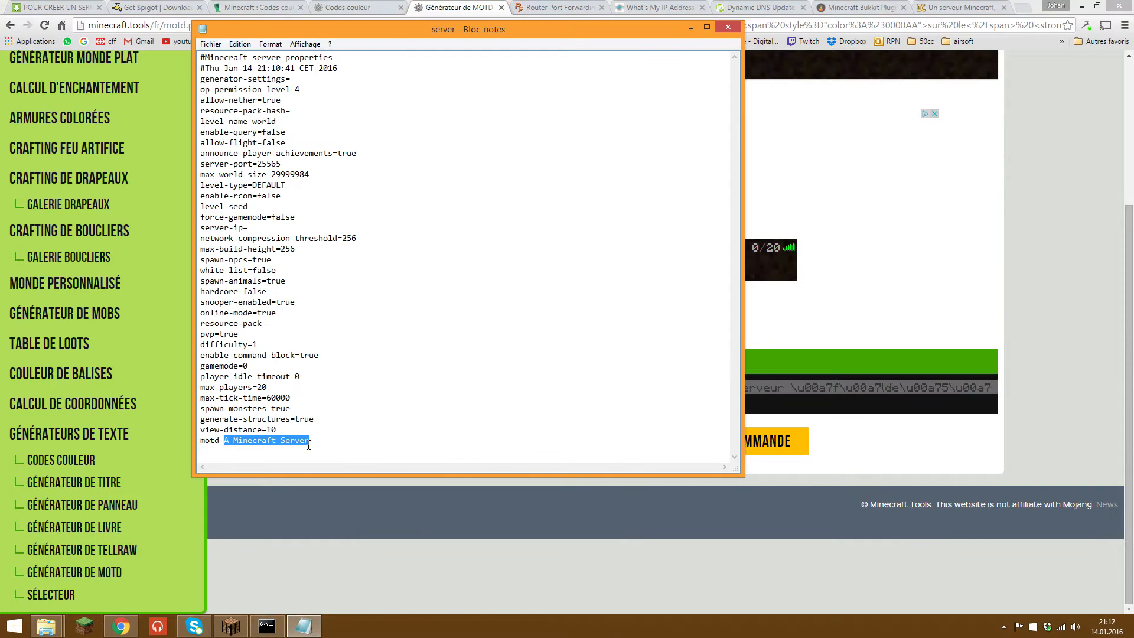
Step: Replace the motd value 'A Minecraft Server' with the generated code, then save and close server.properties
left_click_drag(311, 440, 223, 441)
key("ctrl+v")
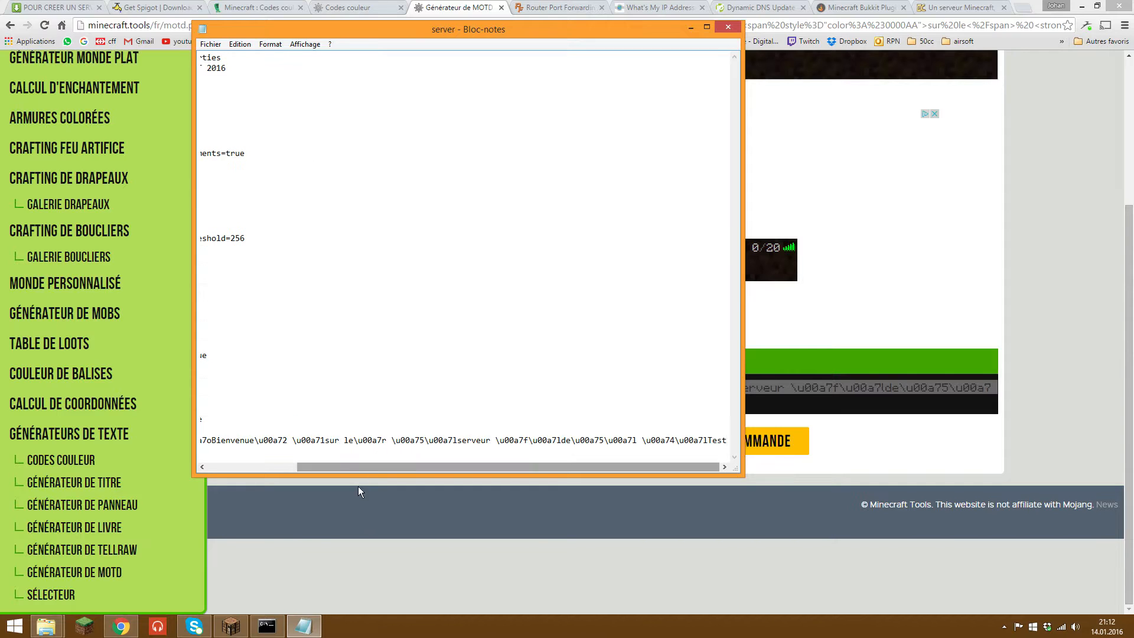
left_click_drag(367, 470, 243, 467)
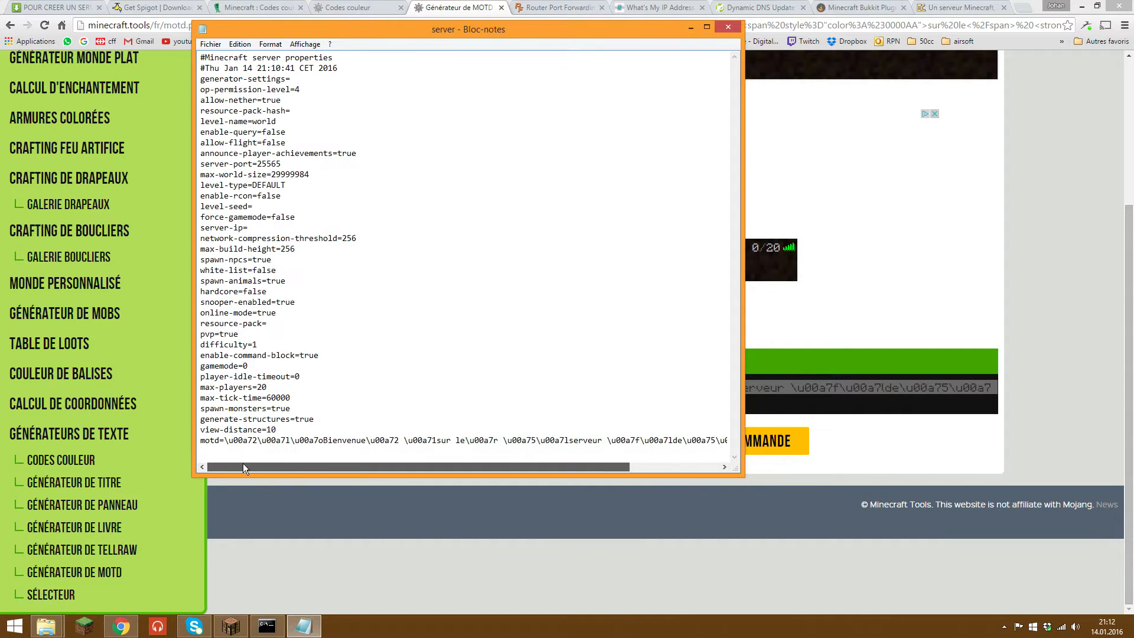
left_click(210, 44)
left_click(228, 84)
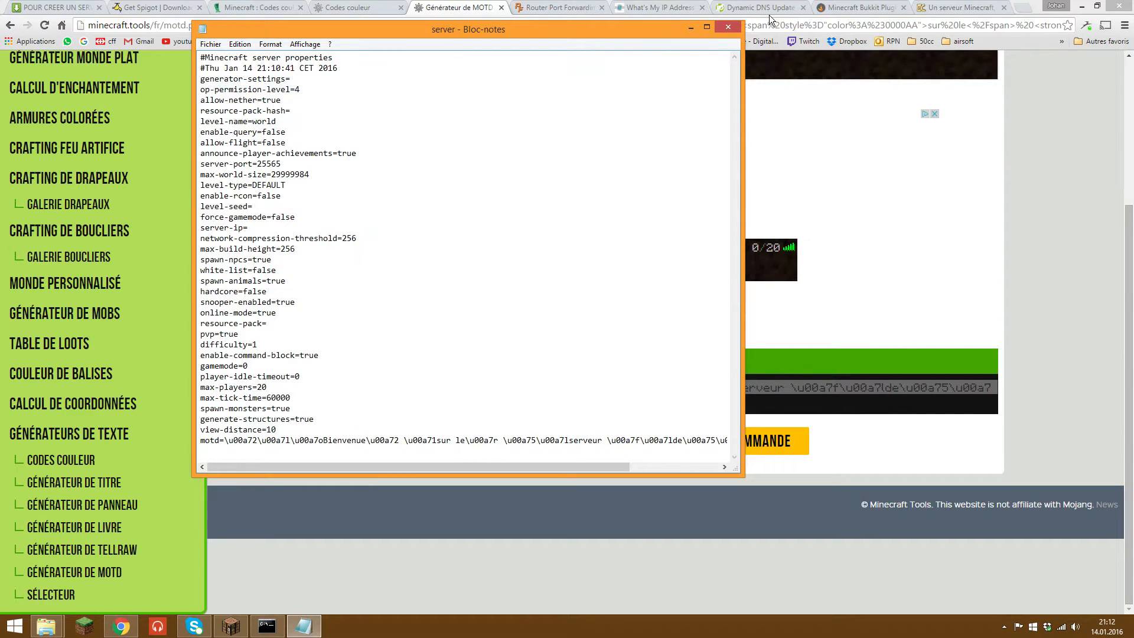
left_click(731, 30)
Step: Run reload in the server console to apply the new MOTD
left_click(1082, 6)
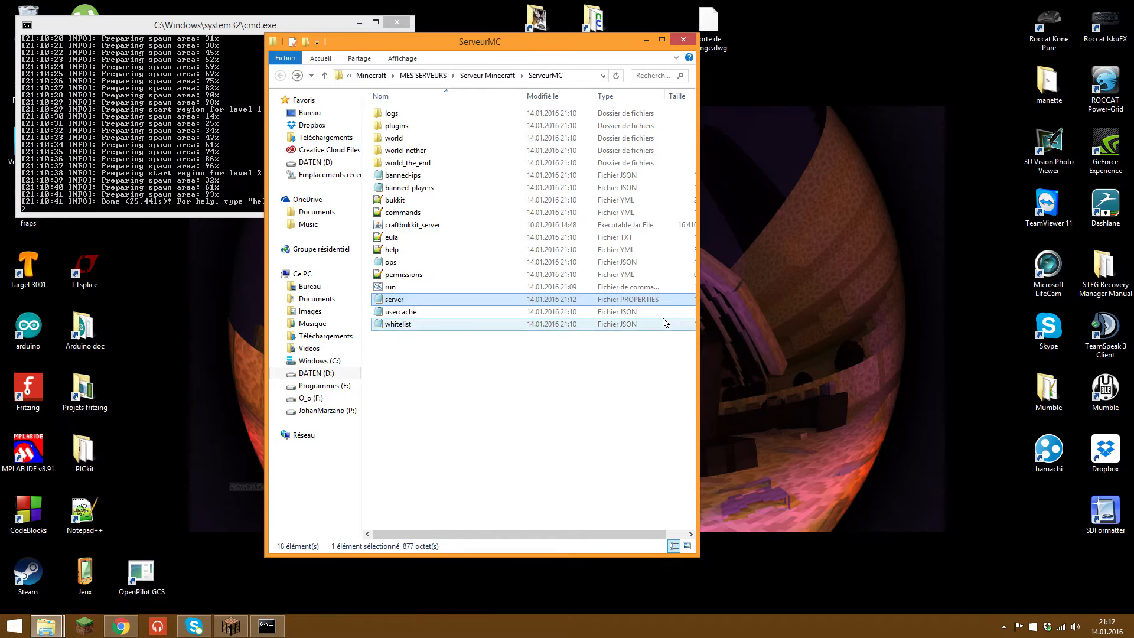
left_click(239, 164)
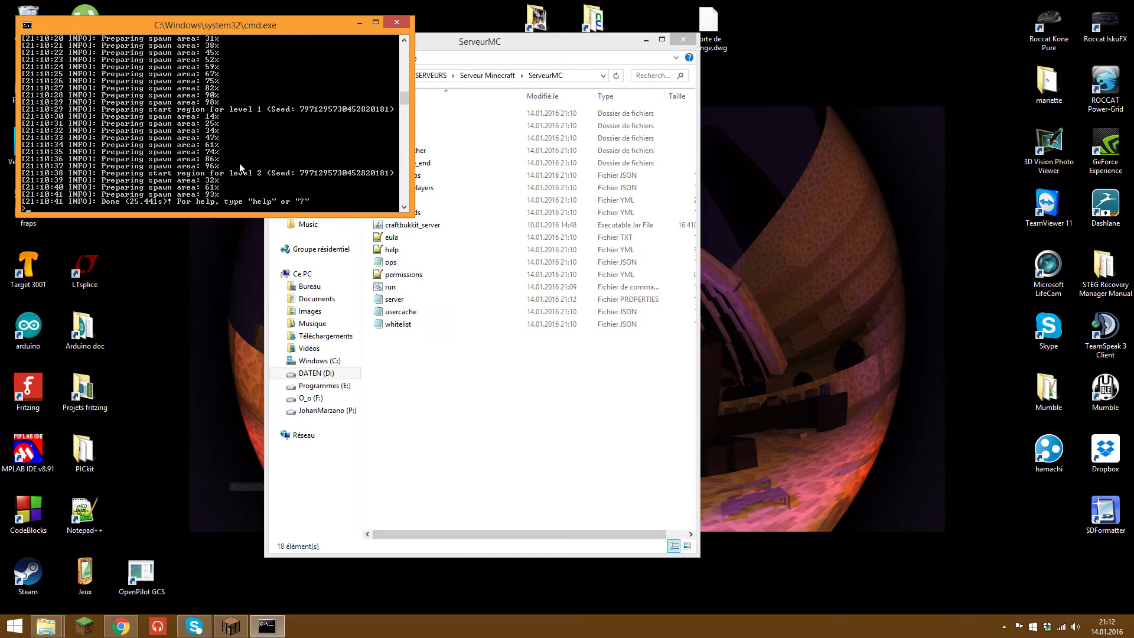
type("reload")
key("Return")
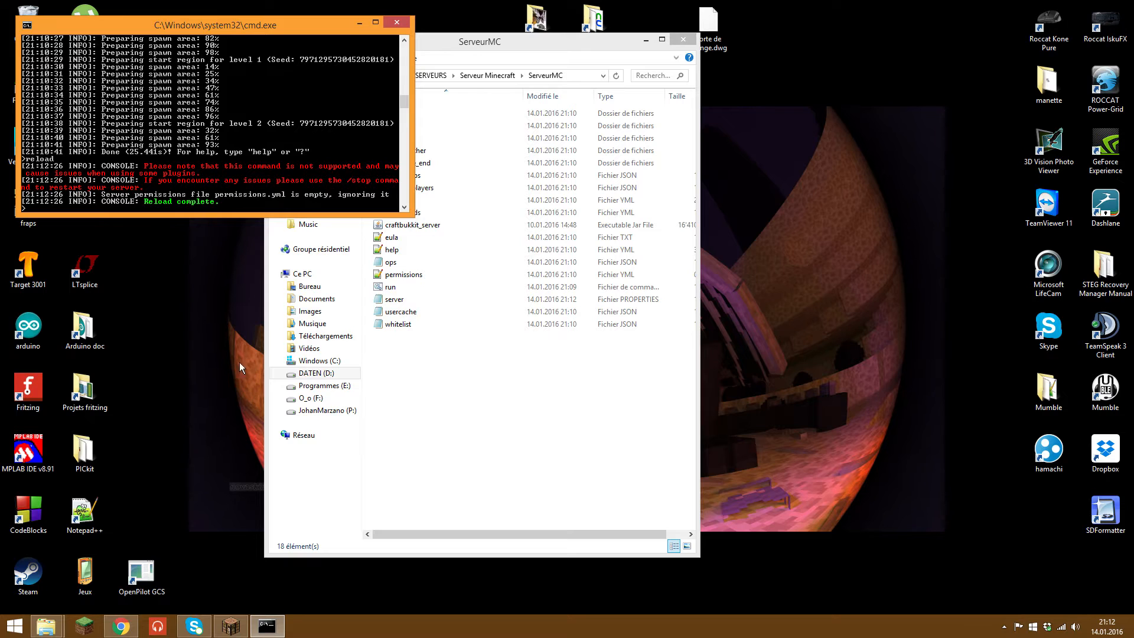
left_click(229, 625)
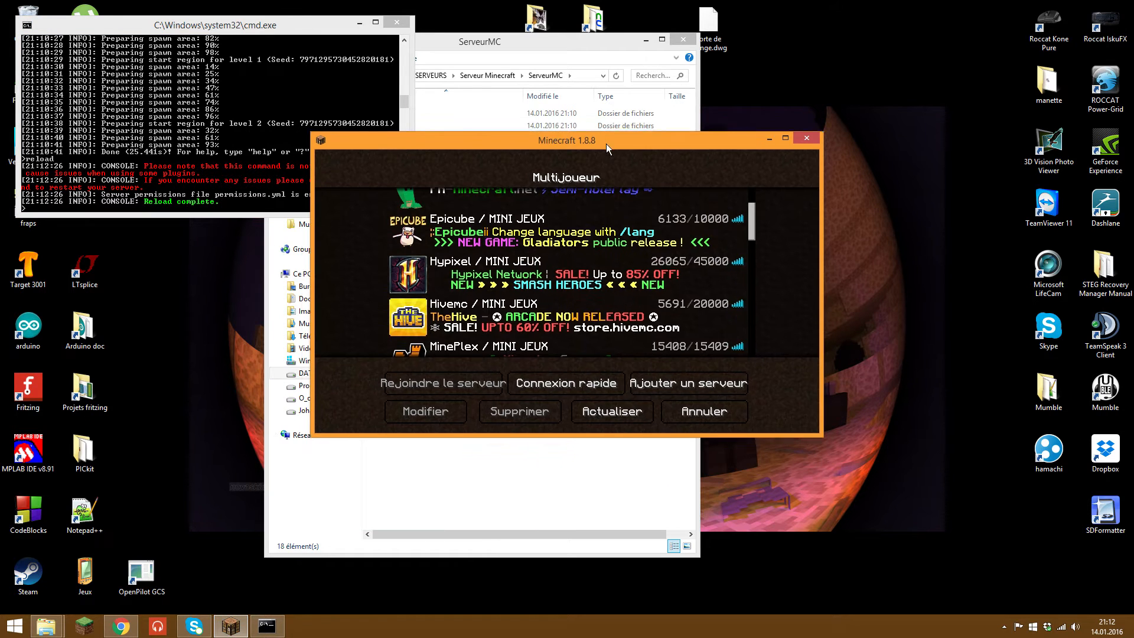
Step: Quick-connect to localhost instead of patatetest.ddns.net, then pause once in-game
left_click(547, 325)
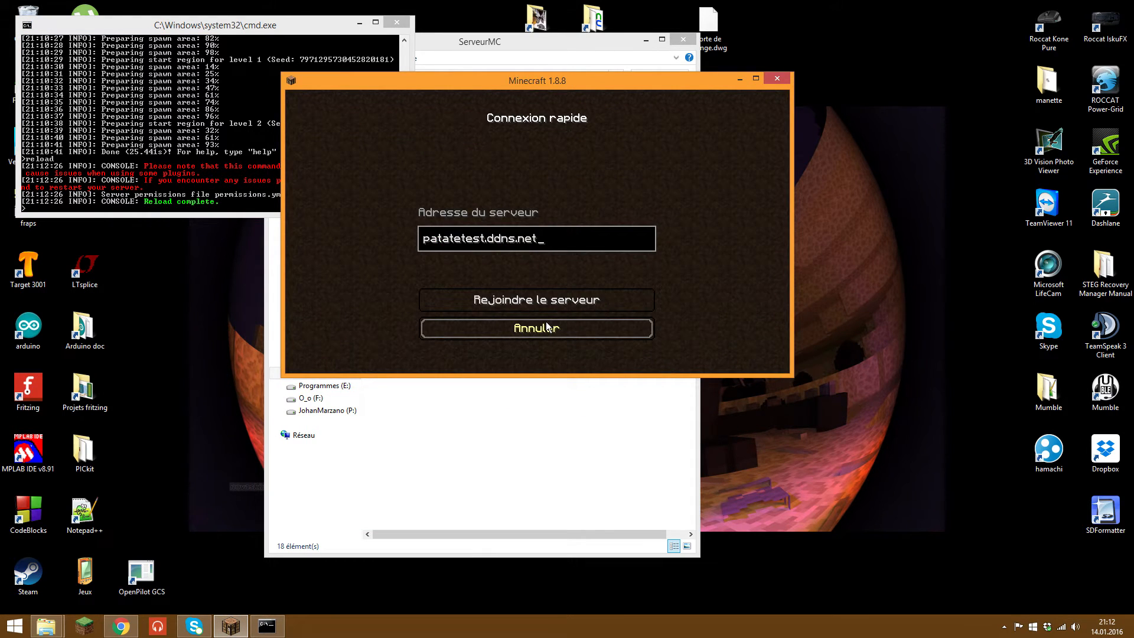
key("ctrl+a")
key("BackSpace")
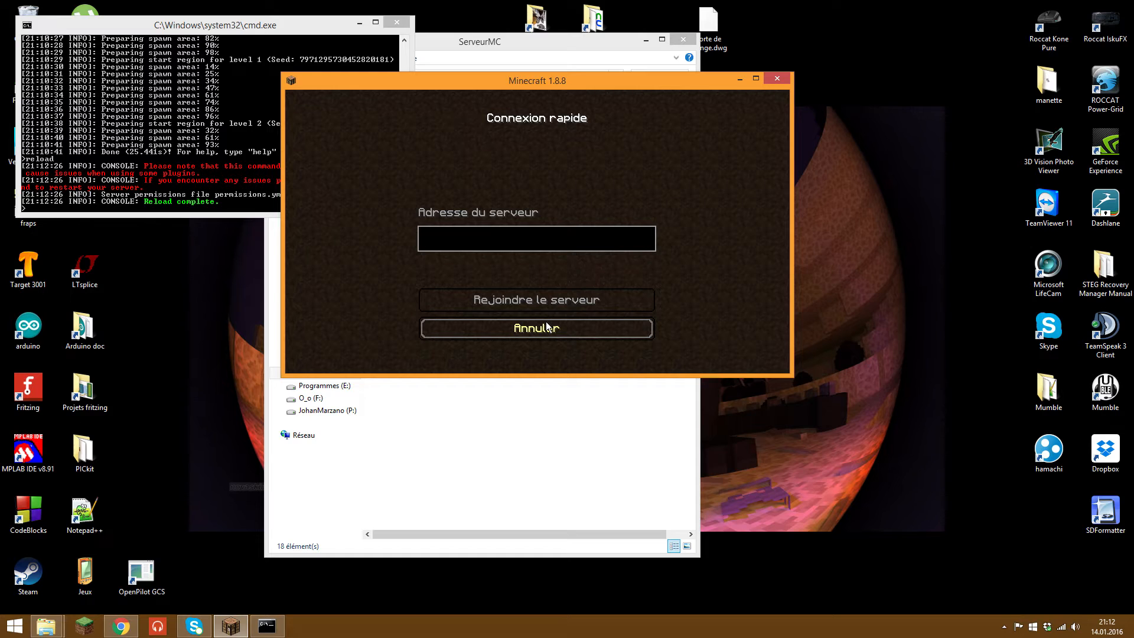
type("localh")
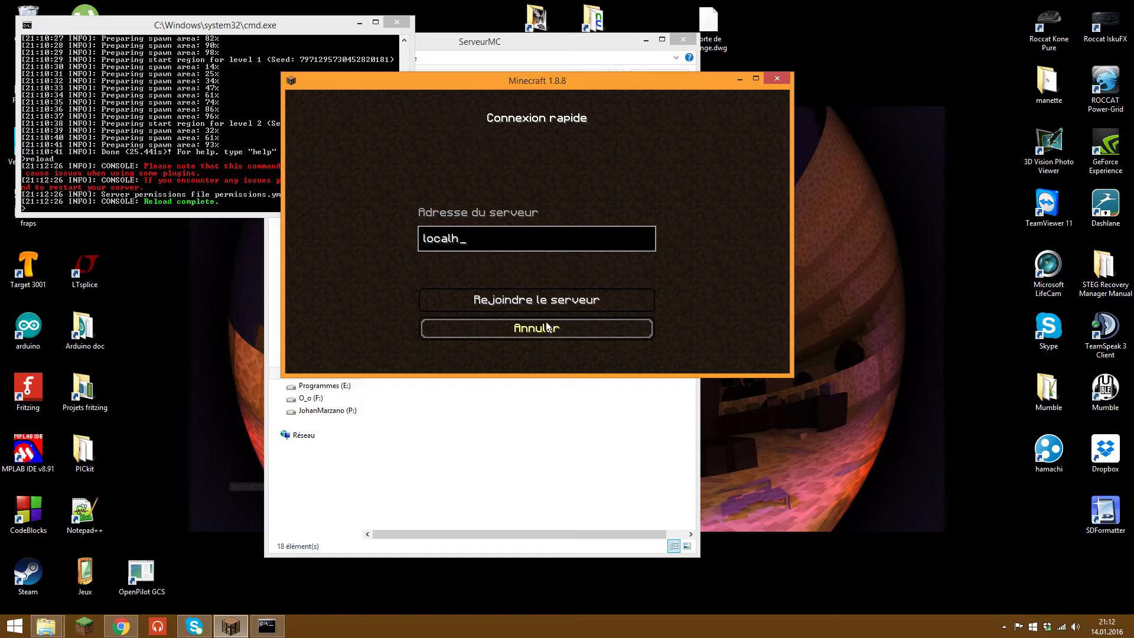
type("osh")
key("BackSpace")
type("t")
left_click(522, 299)
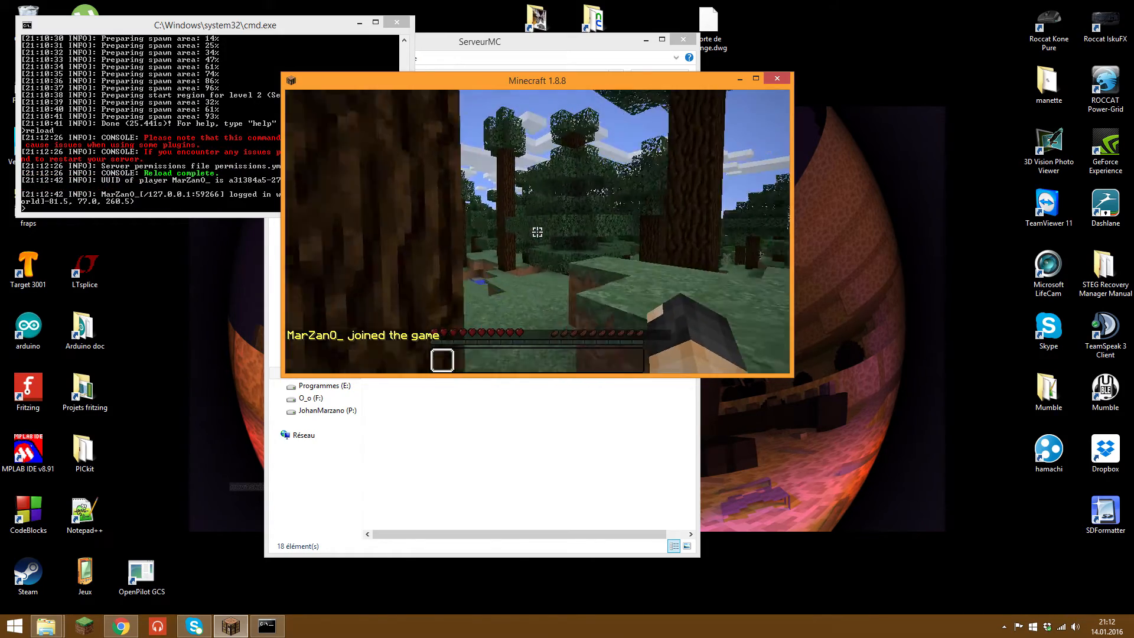
key("Escape")
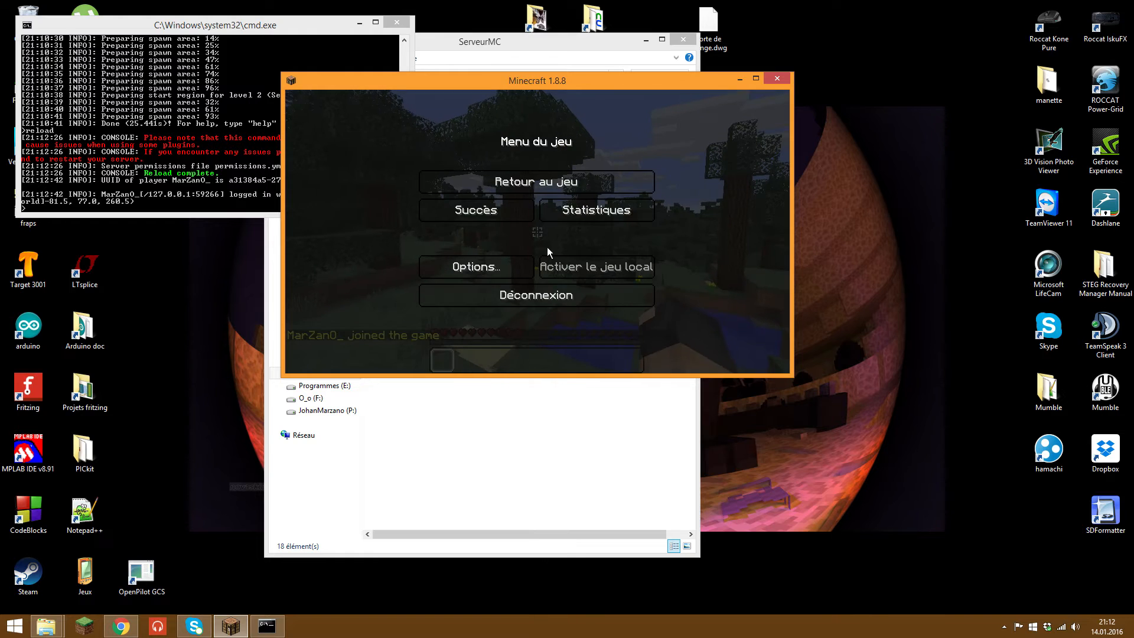
Step: Make the player a server operator with the op command in the console
left_click(195, 146)
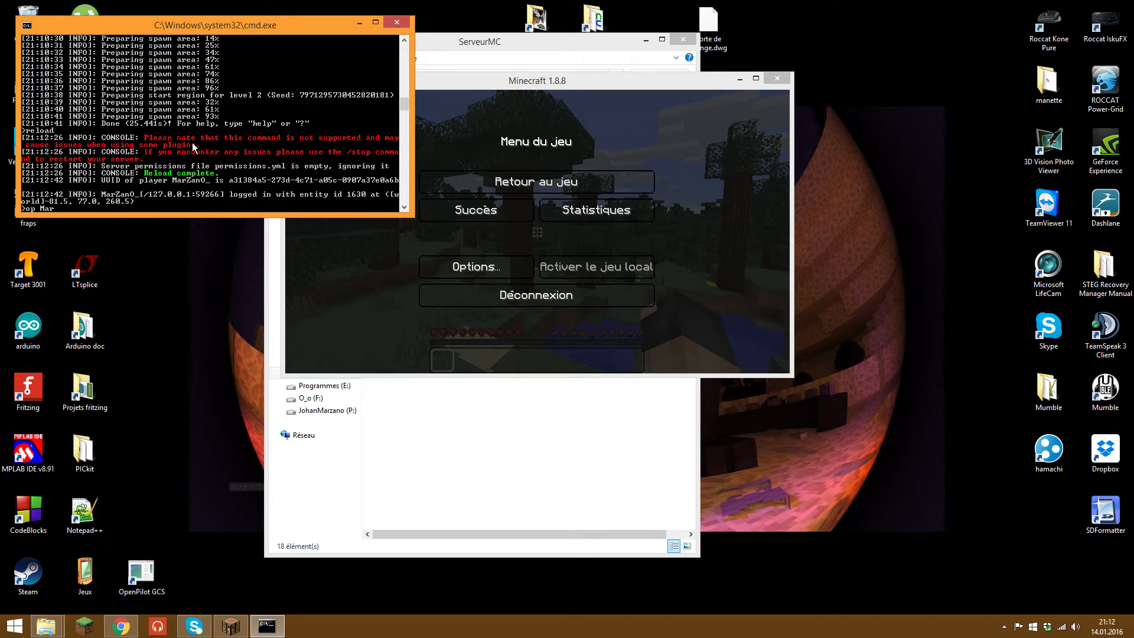
key("Return")
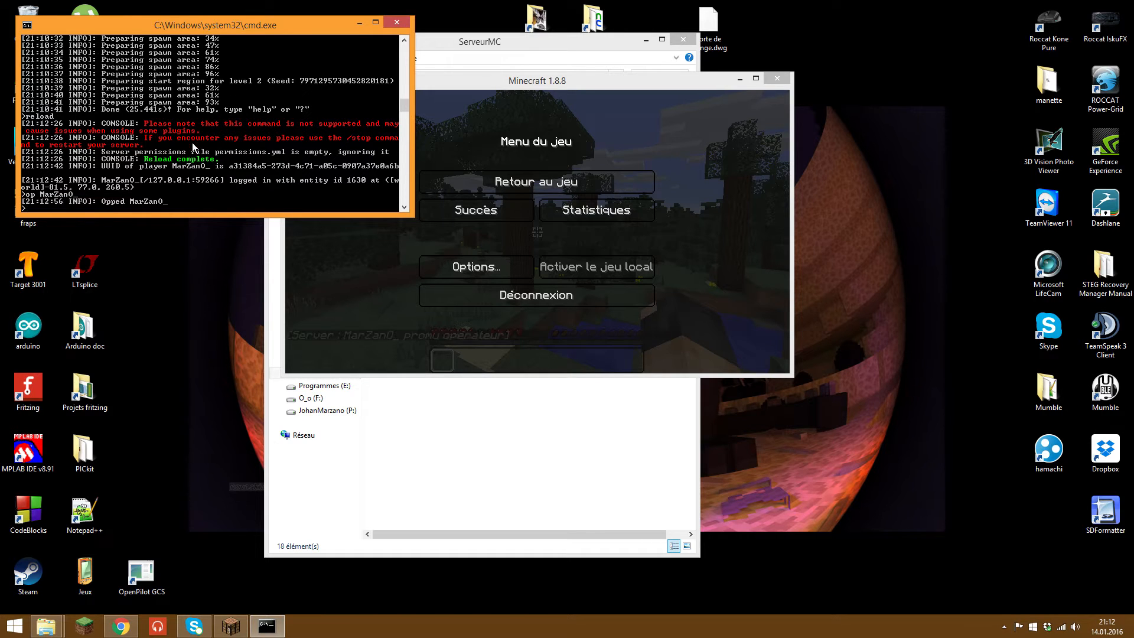
left_click(536, 181)
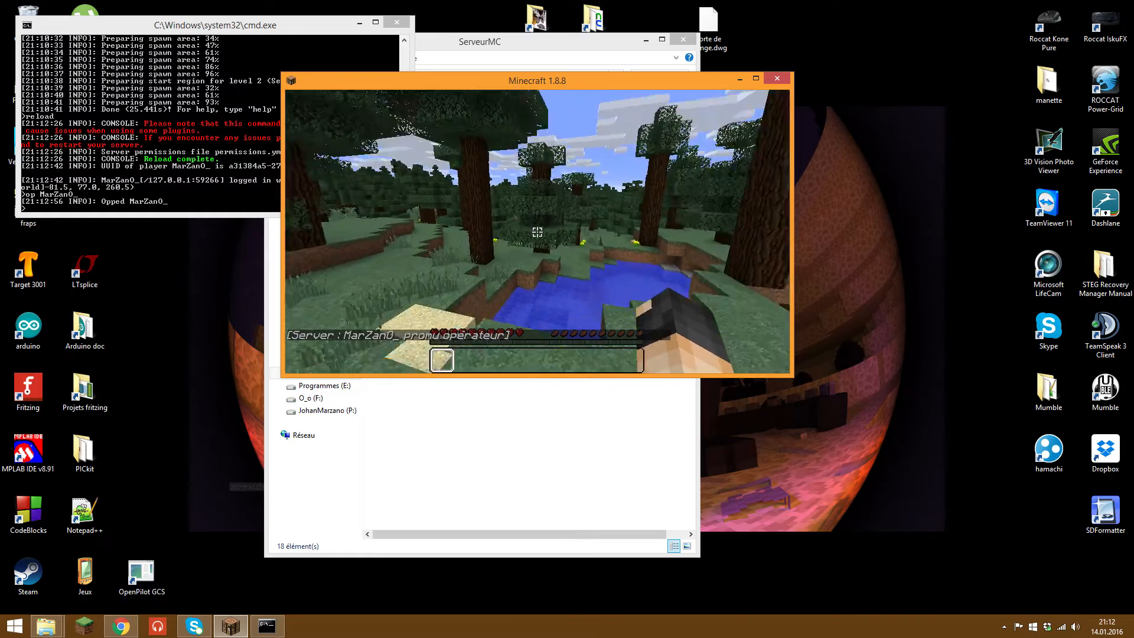
Step: Switch to creative mode with /gamemode 1, fly up, then disconnect from the server
key("t")
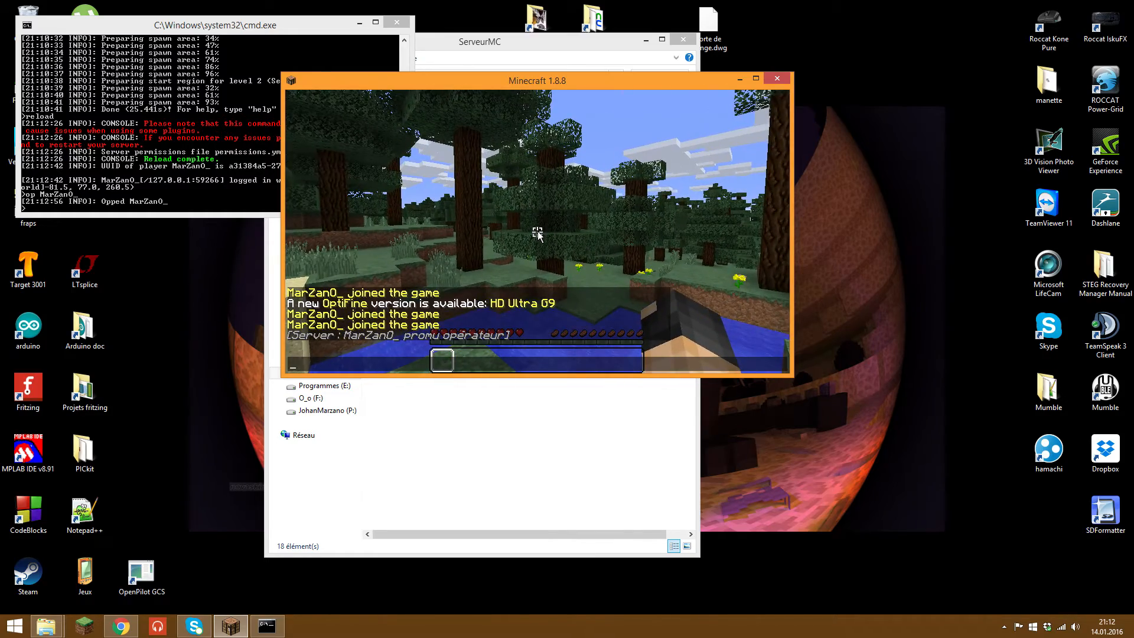
type("/gam")
key("Tab")
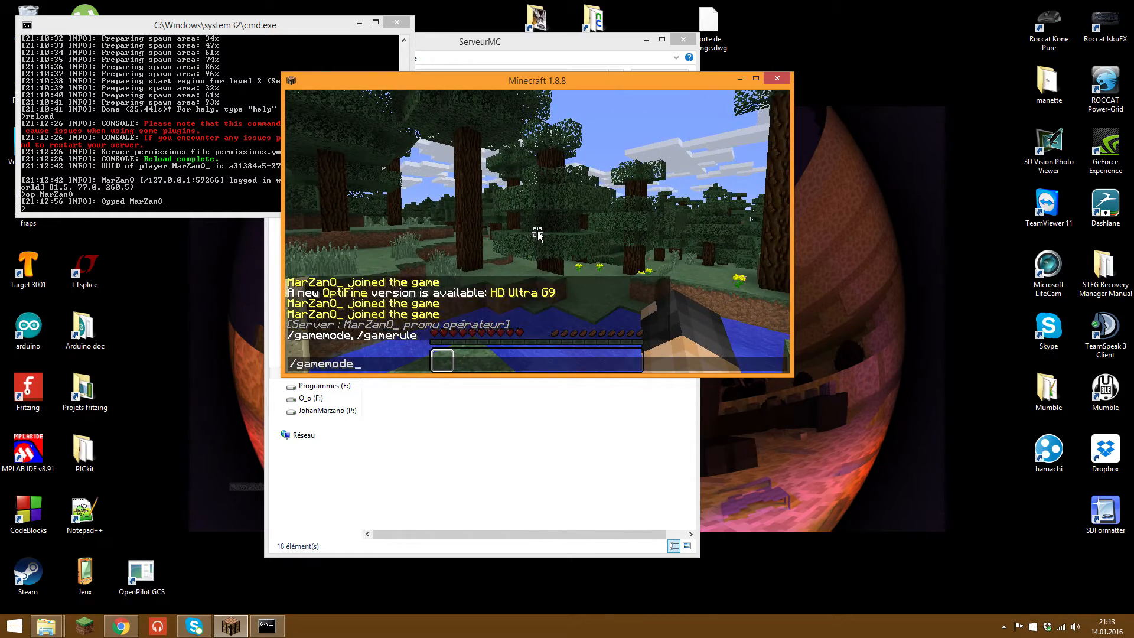
type("1")
key("Return")
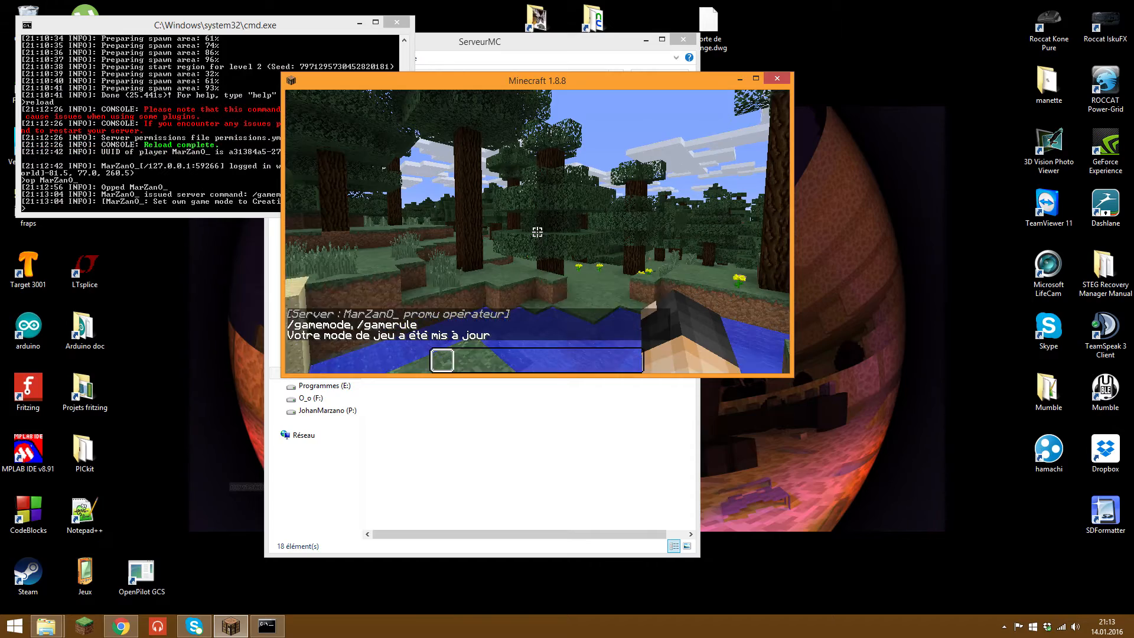
key("space")
key("space")
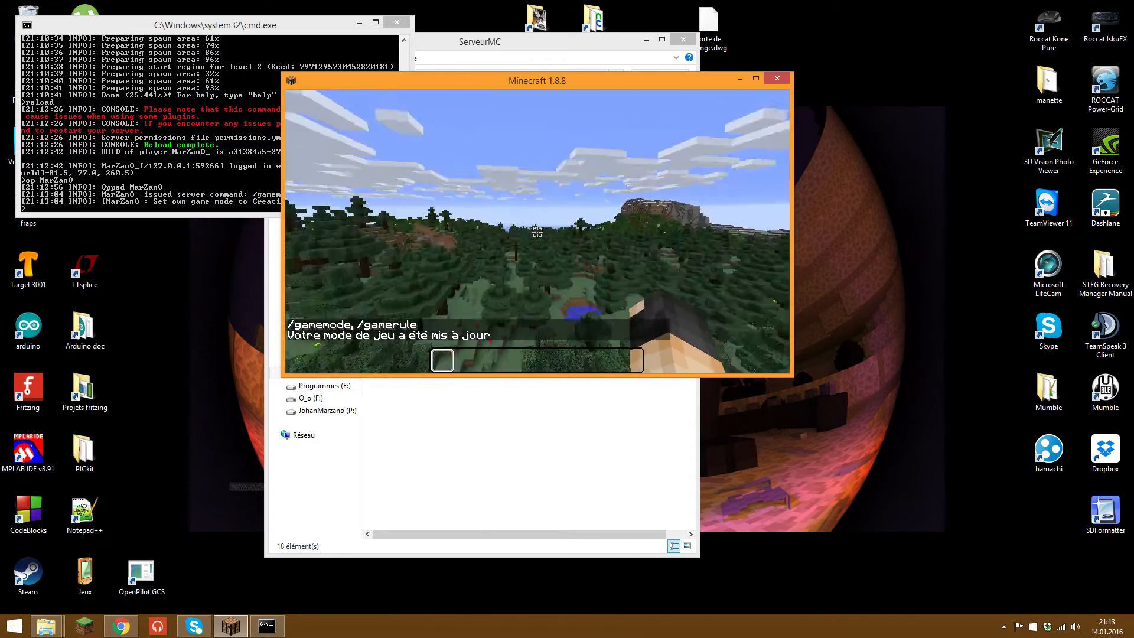
key("Escape")
left_click(560, 292)
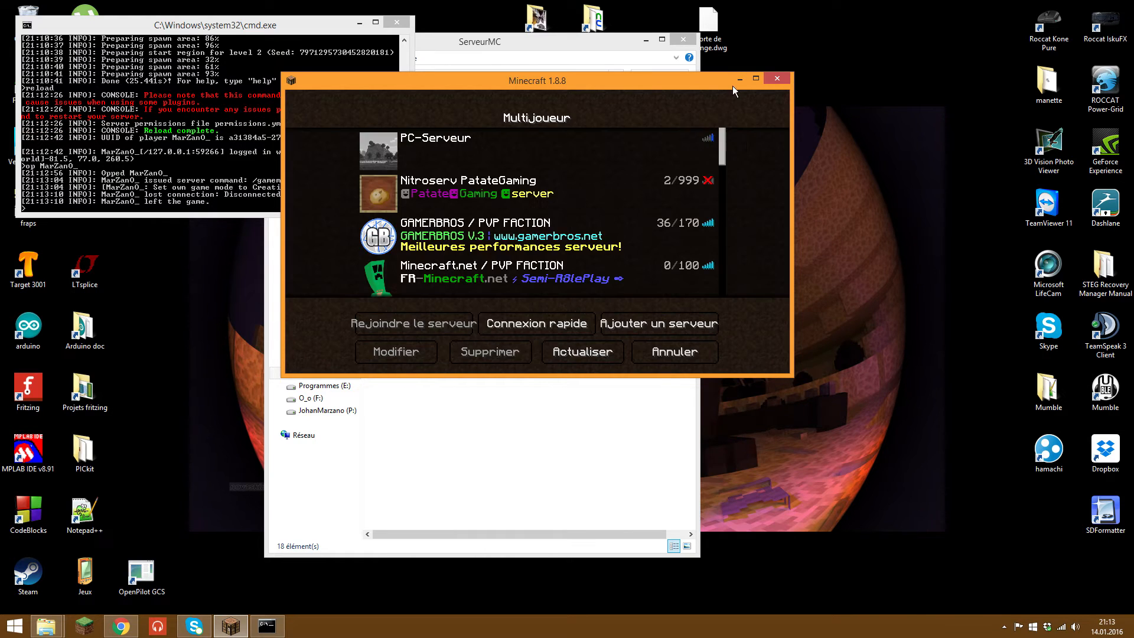
Step: Stop the server with the stop command, close its console, and minimize the server folder
left_click(740, 78)
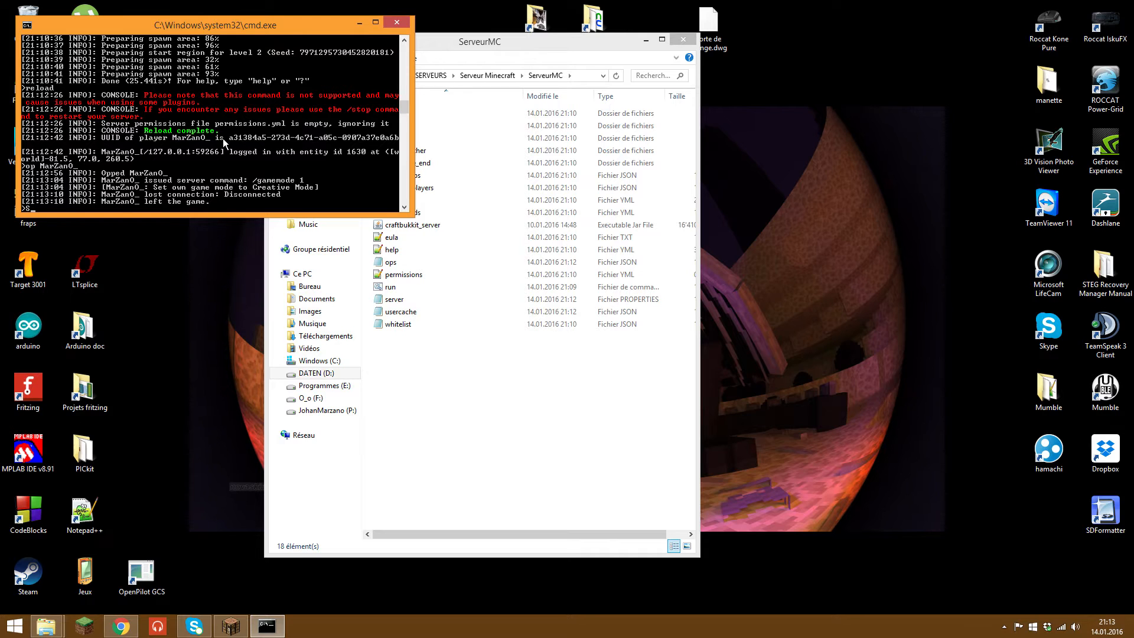
key("Return")
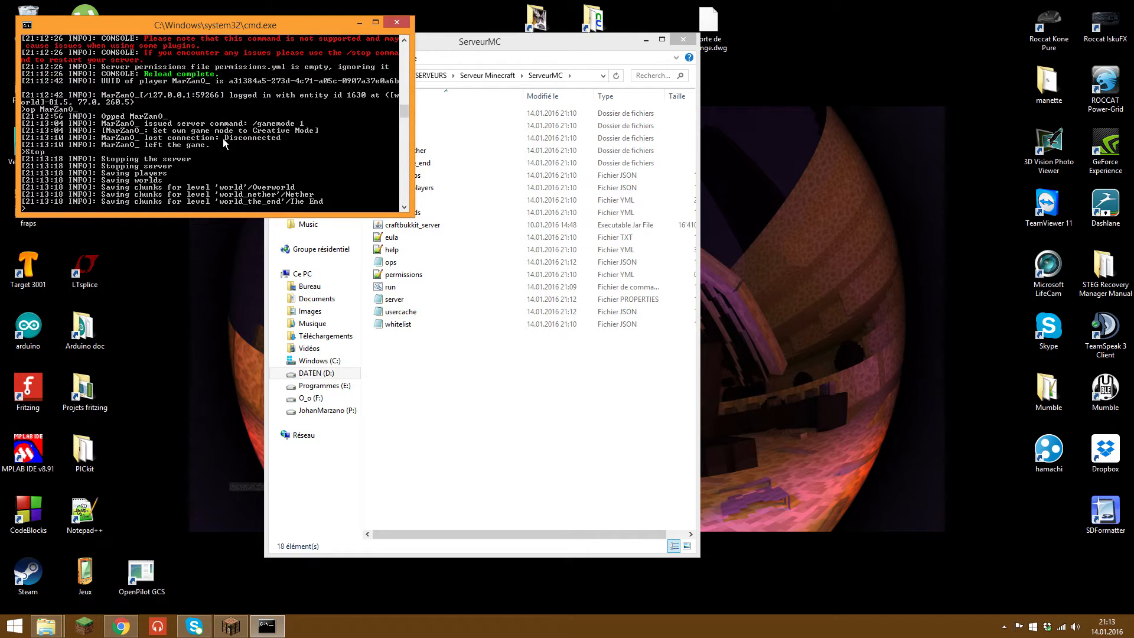
key("Return")
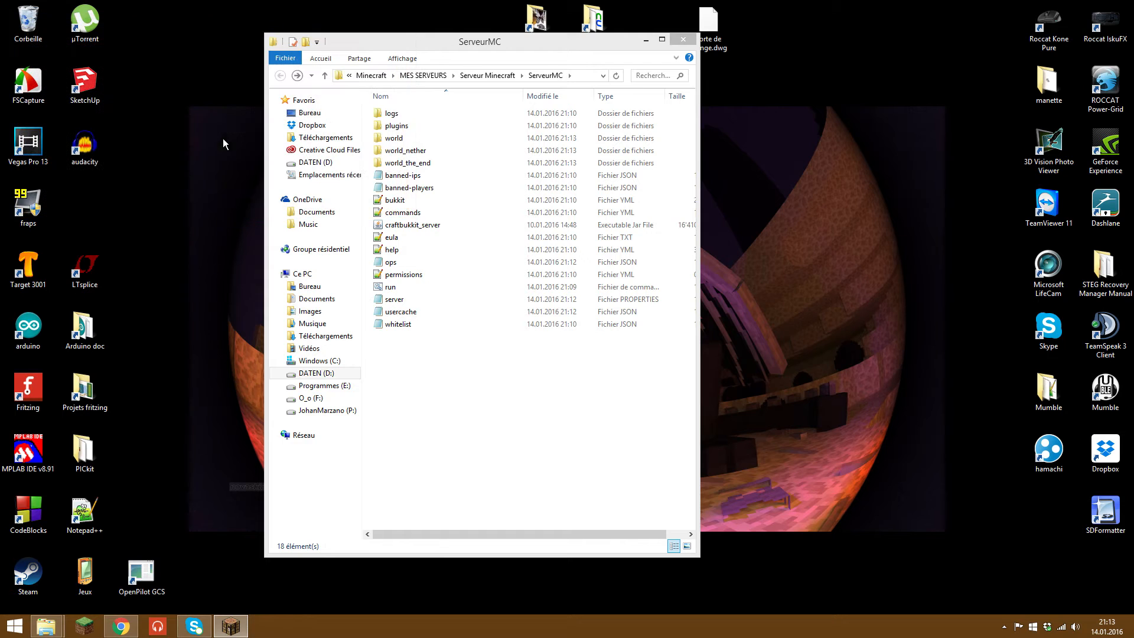
left_click(645, 41)
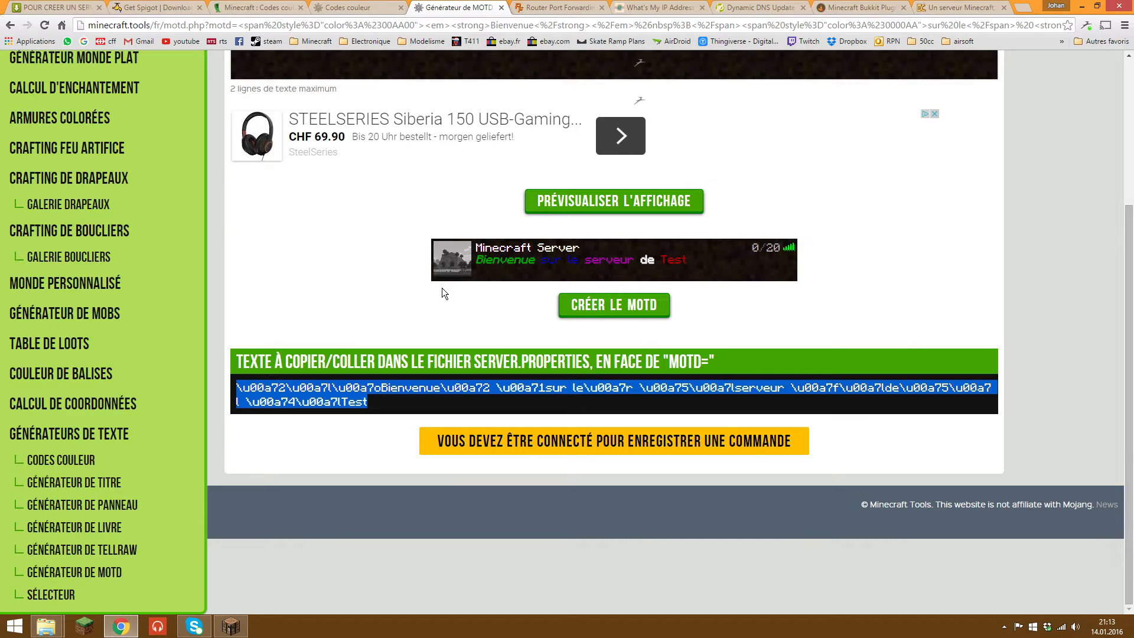
Step: Search for cmd and launch Command Prompt
mouse_move(1131, 5)
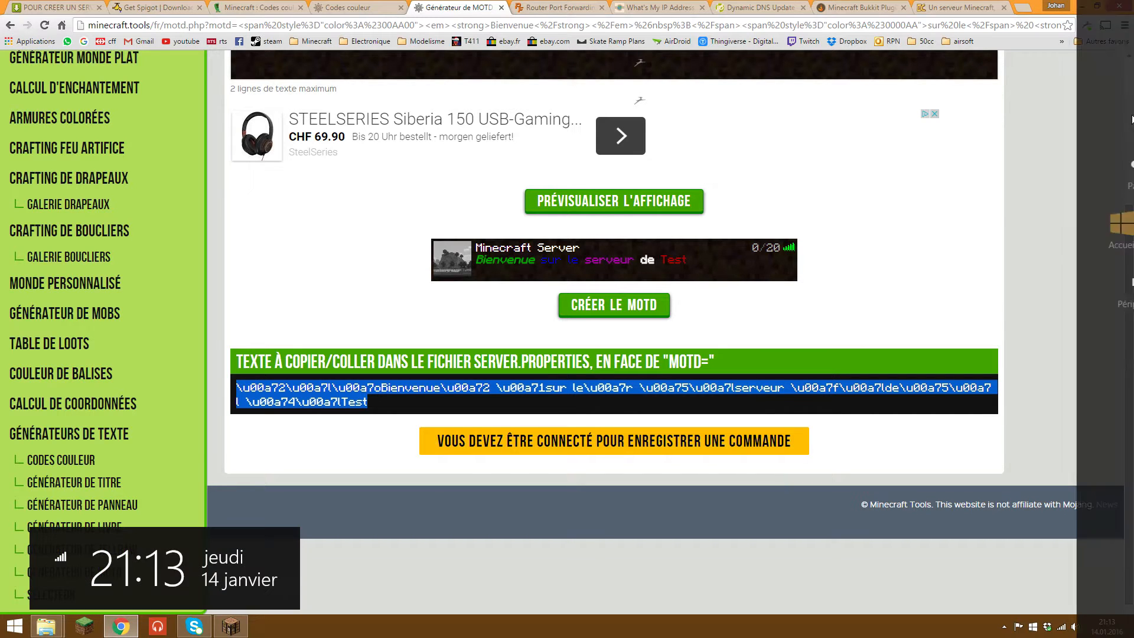
left_click(1130, 126)
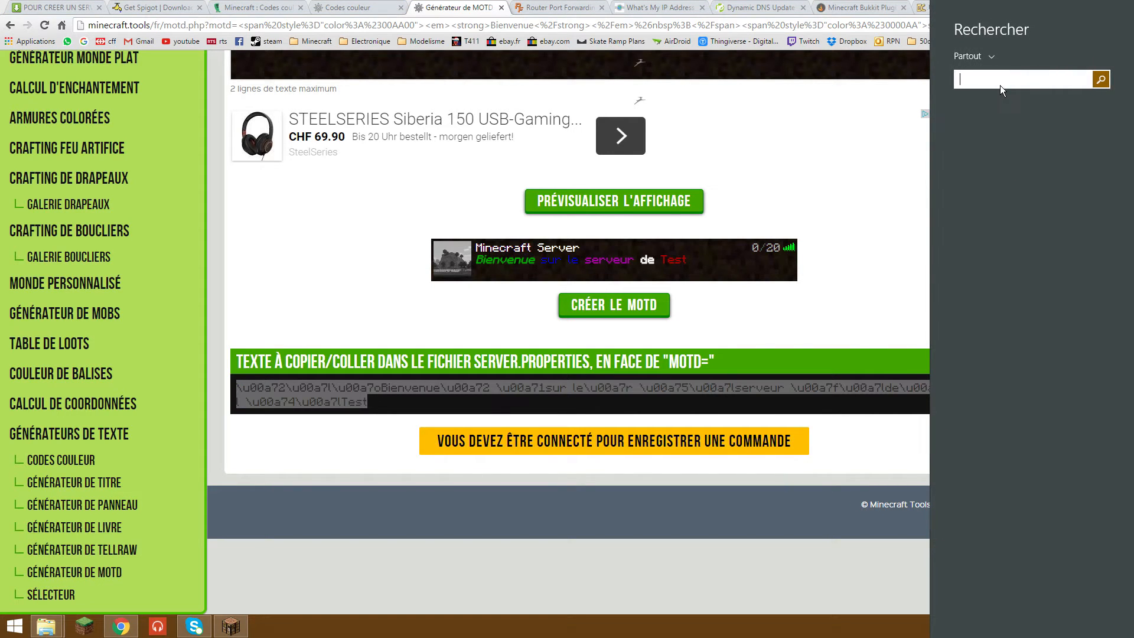
type("cmd")
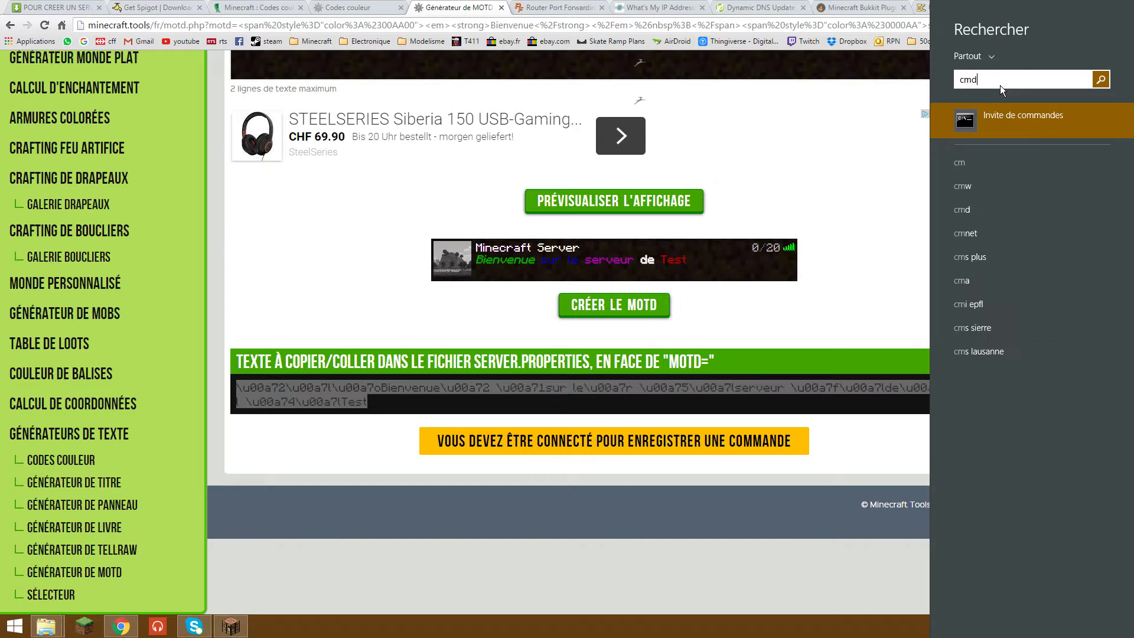
key("Return")
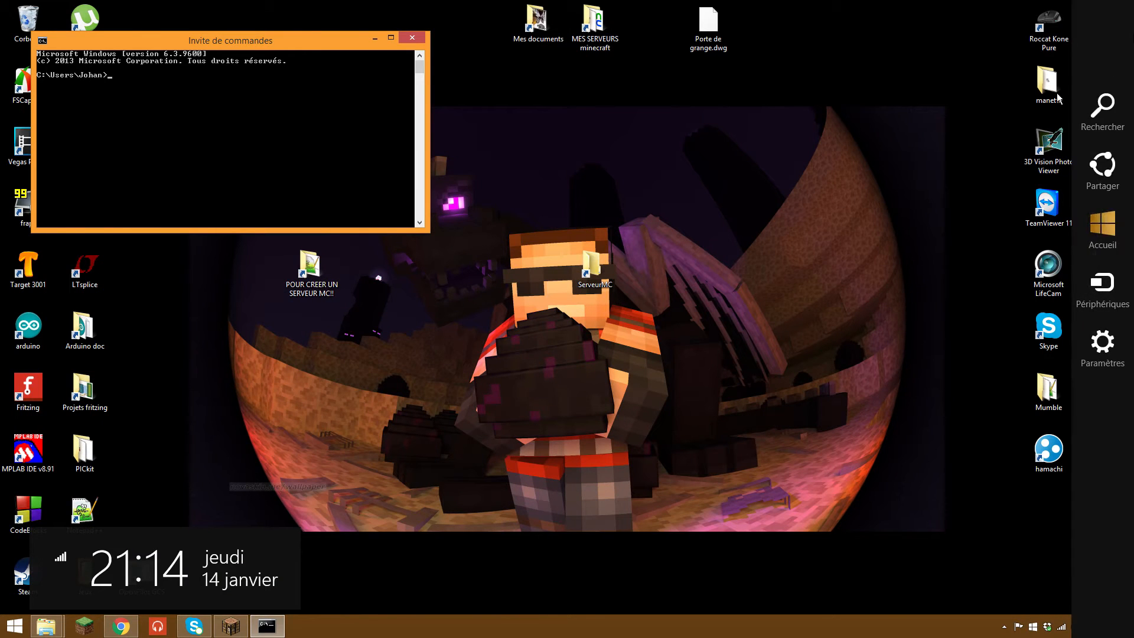
Step: Run ipconfig to show IPv4 192.168.0.10 and gateway 192.168.0.1
left_click_drag(187, 41, 536, 146)
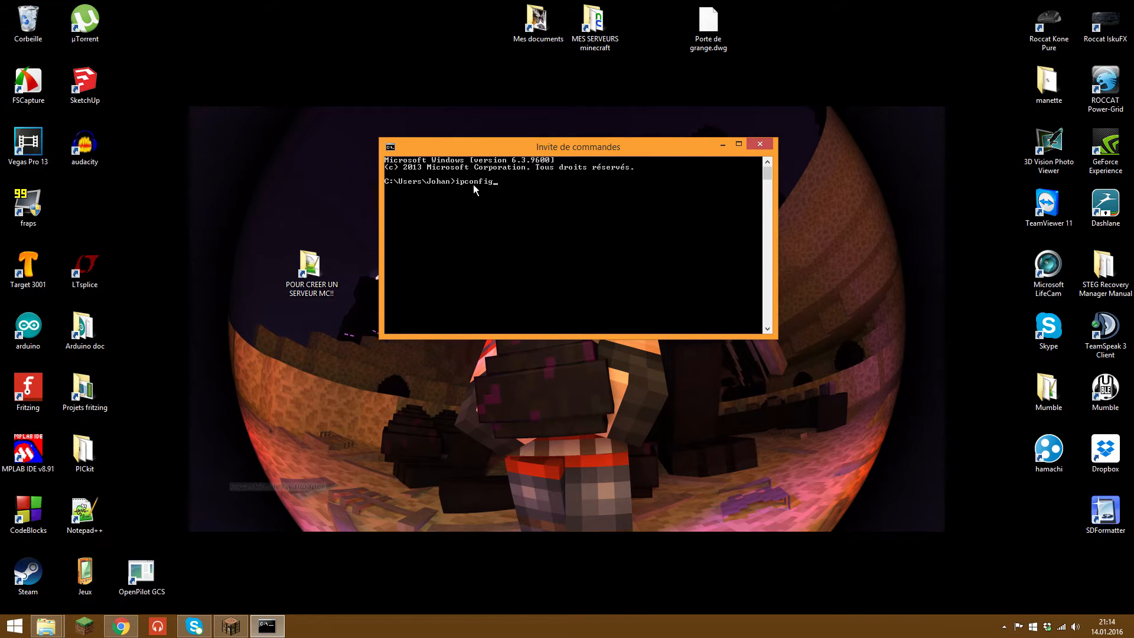
key("Return")
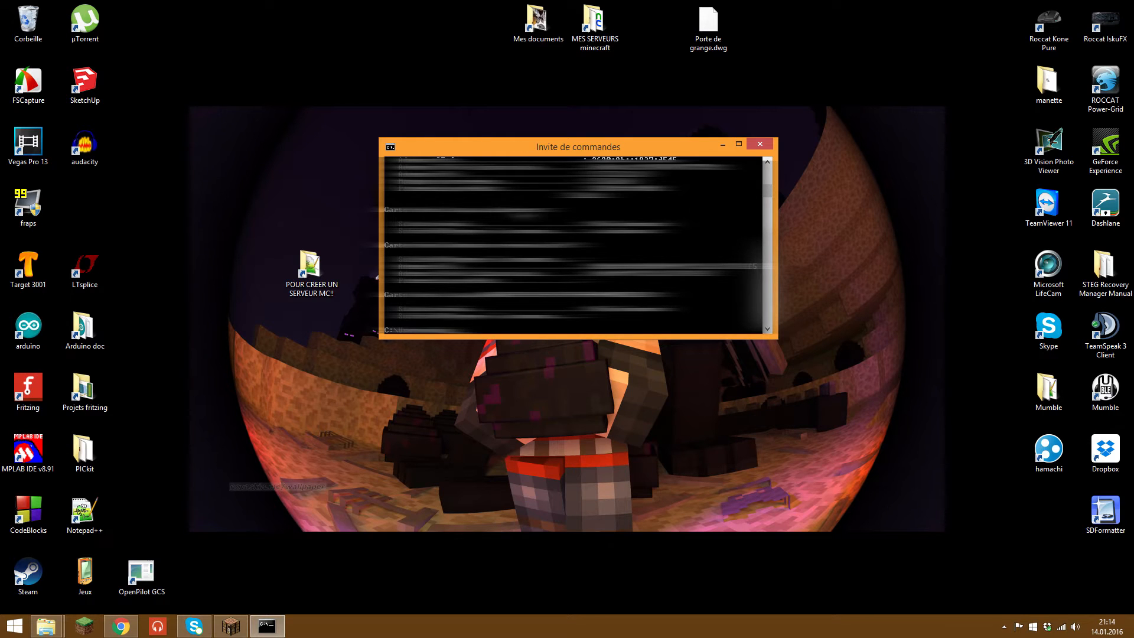
scroll(573, 245, "up", 3)
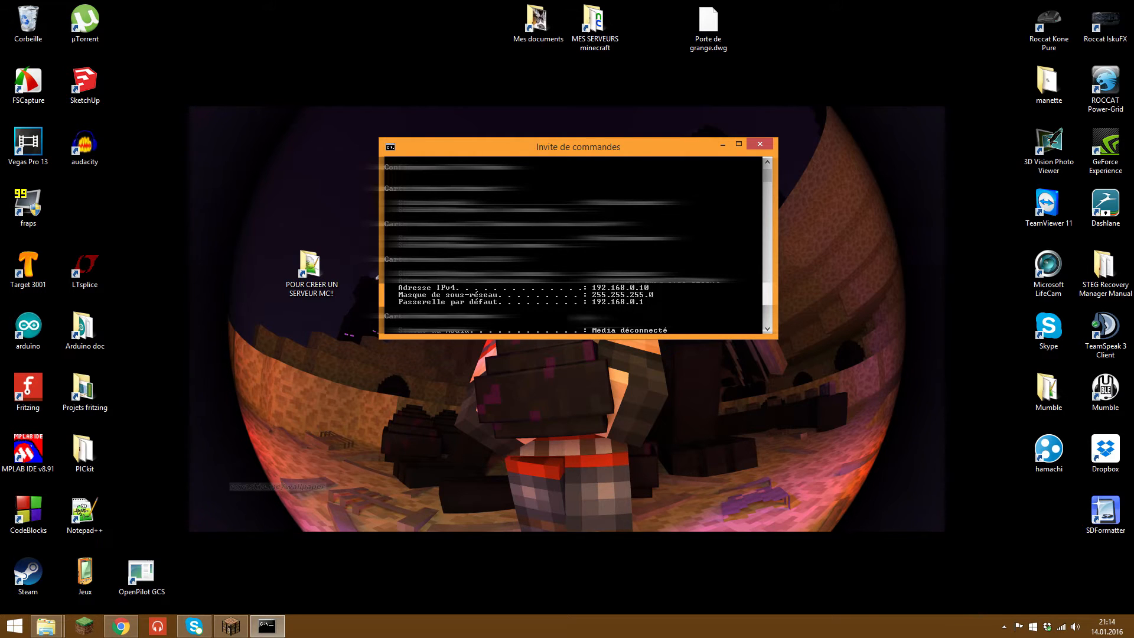
left_click_drag(614, 151, 900, 69)
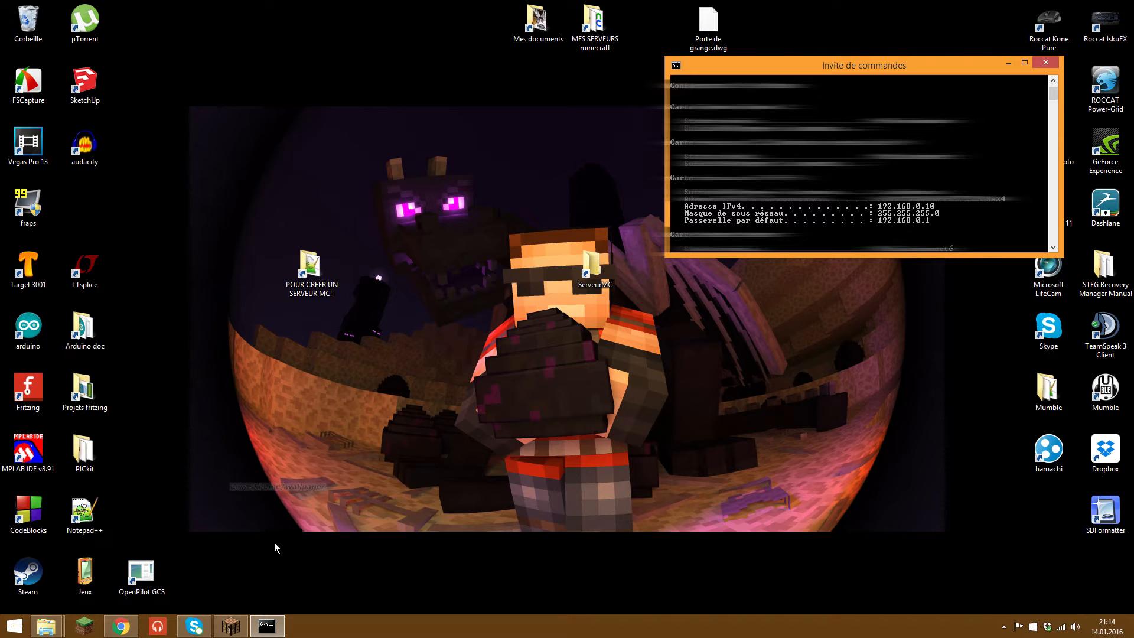
Step: Load the gateway address 192.168.0.1 in a new Chrome tab
left_click(121, 627)
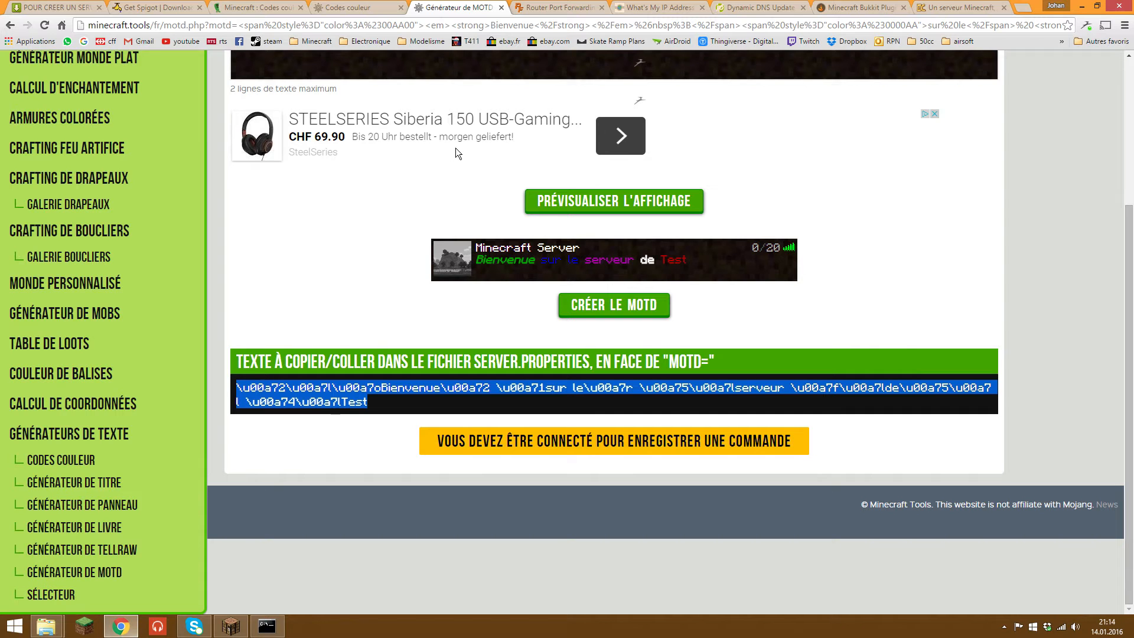
left_click(1022, 7)
left_click_drag(1008, 9, 519, 7)
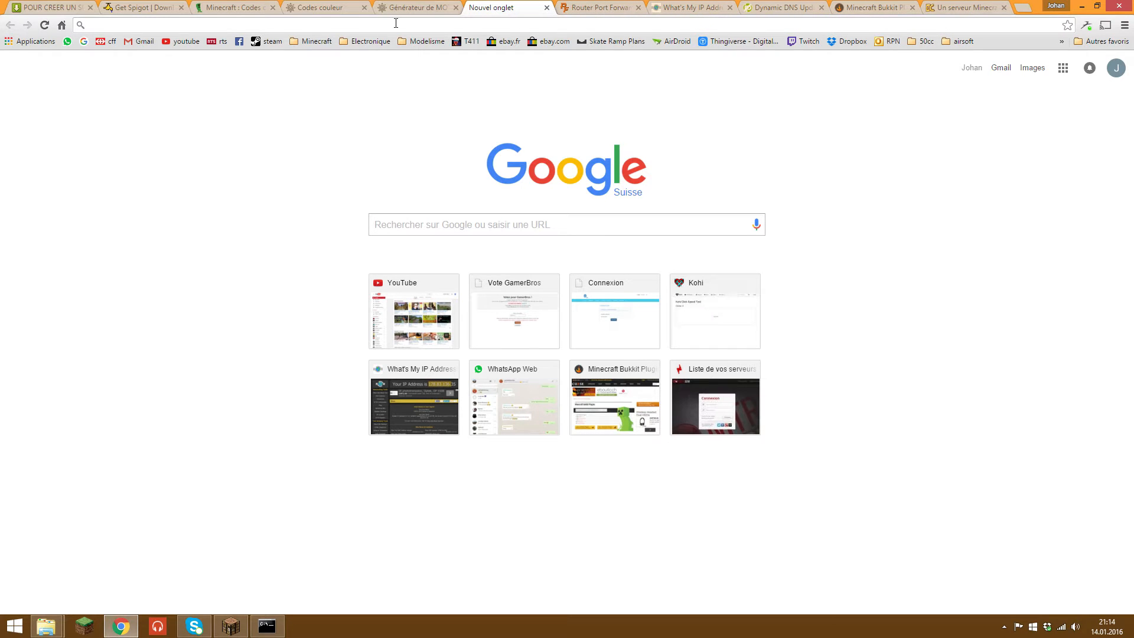
left_click(262, 617)
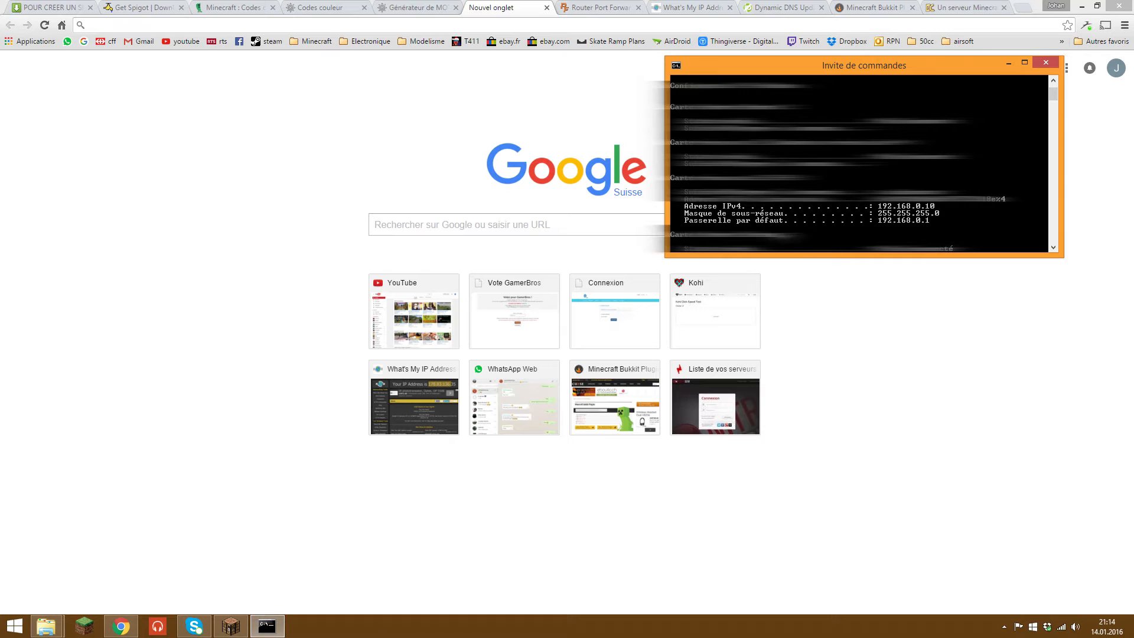
left_click(907, 343)
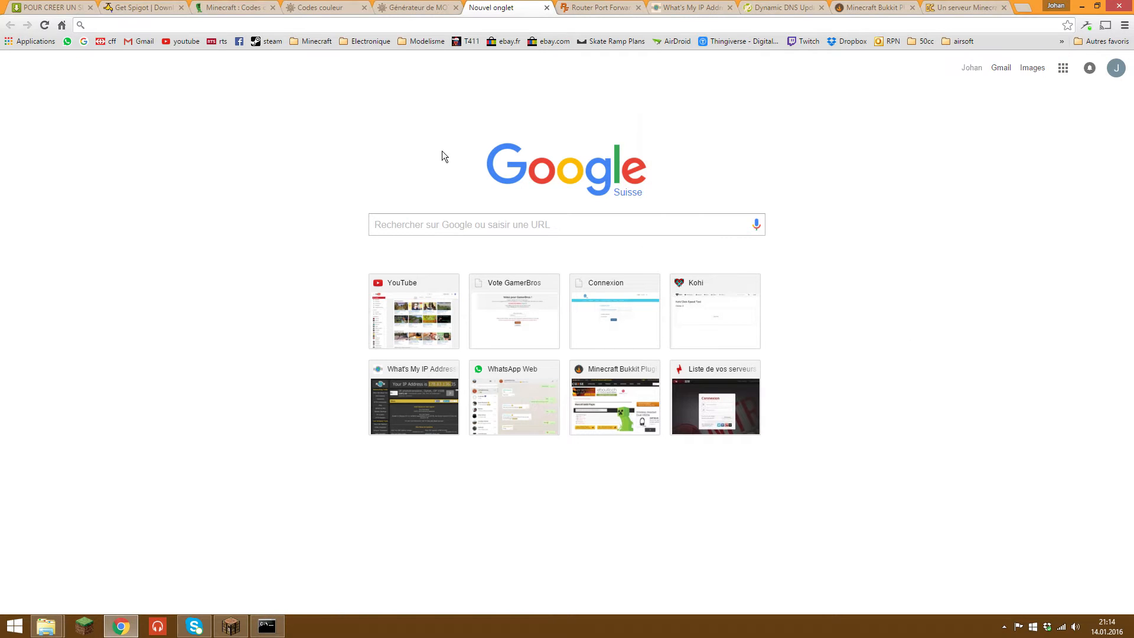
left_click(248, 26)
type("192.168")
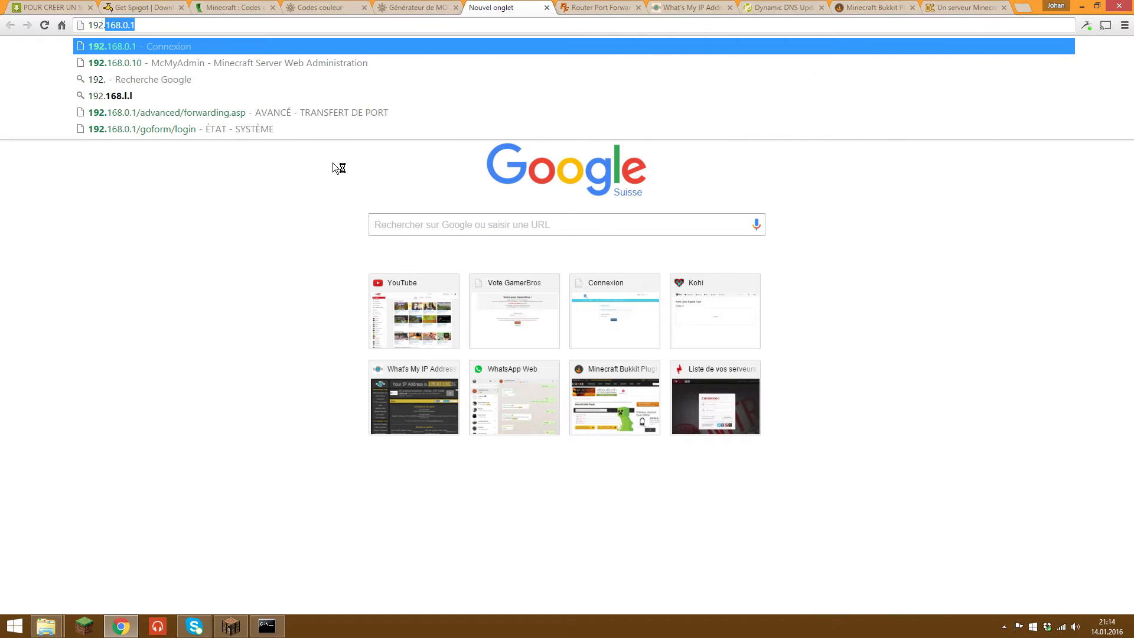
type(".0.1")
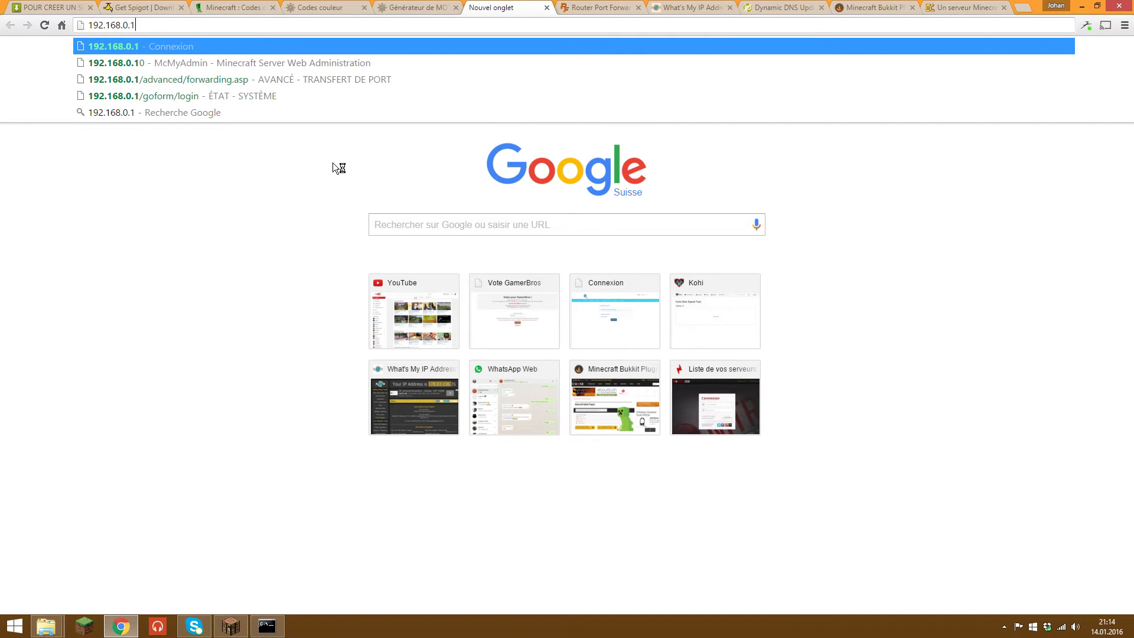
key("Return")
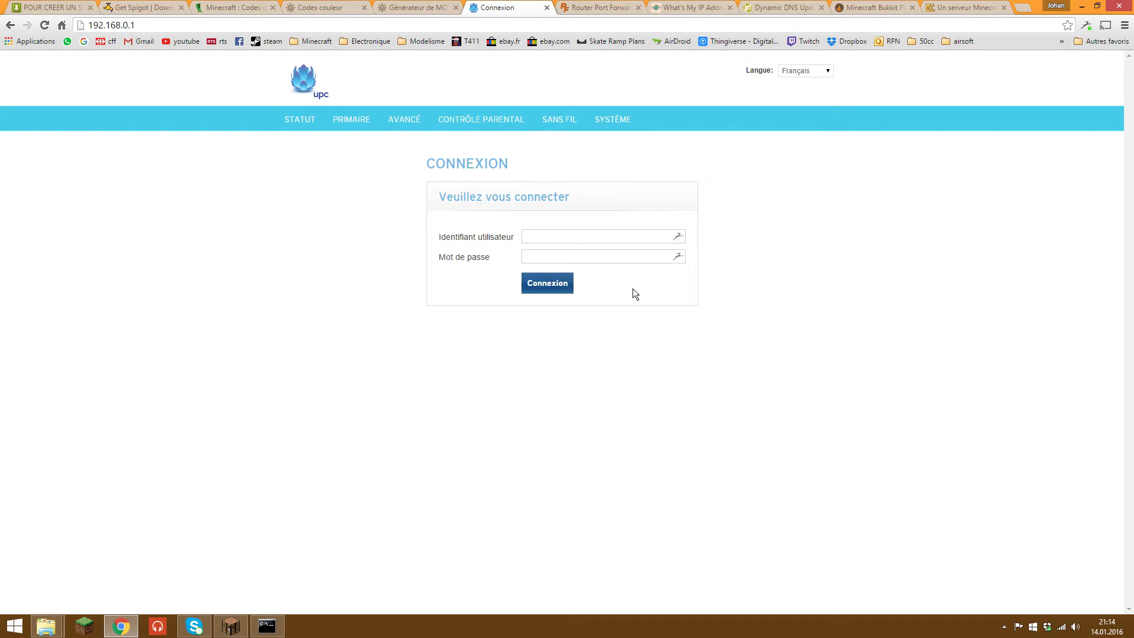
Step: Log in with the router's admin credentials, force out the other session, and open AVANCÉ > TRANSMISSION
left_click(588, 254)
left_click(586, 233)
type("admin")
left_click(555, 256)
key("Return")
left_click(593, 319)
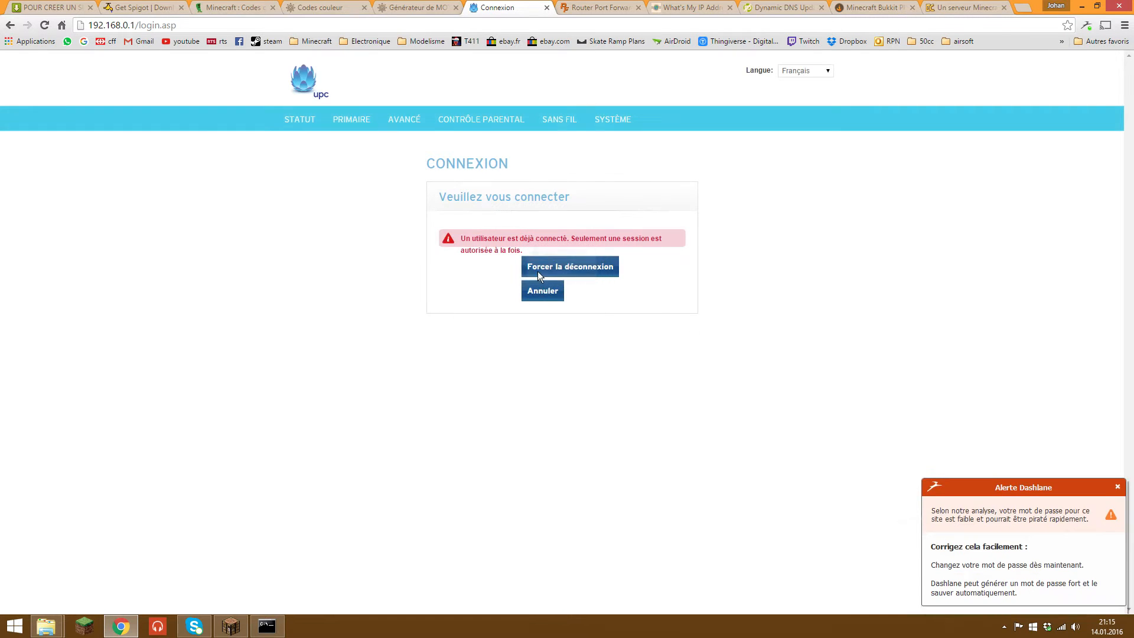
left_click(539, 274)
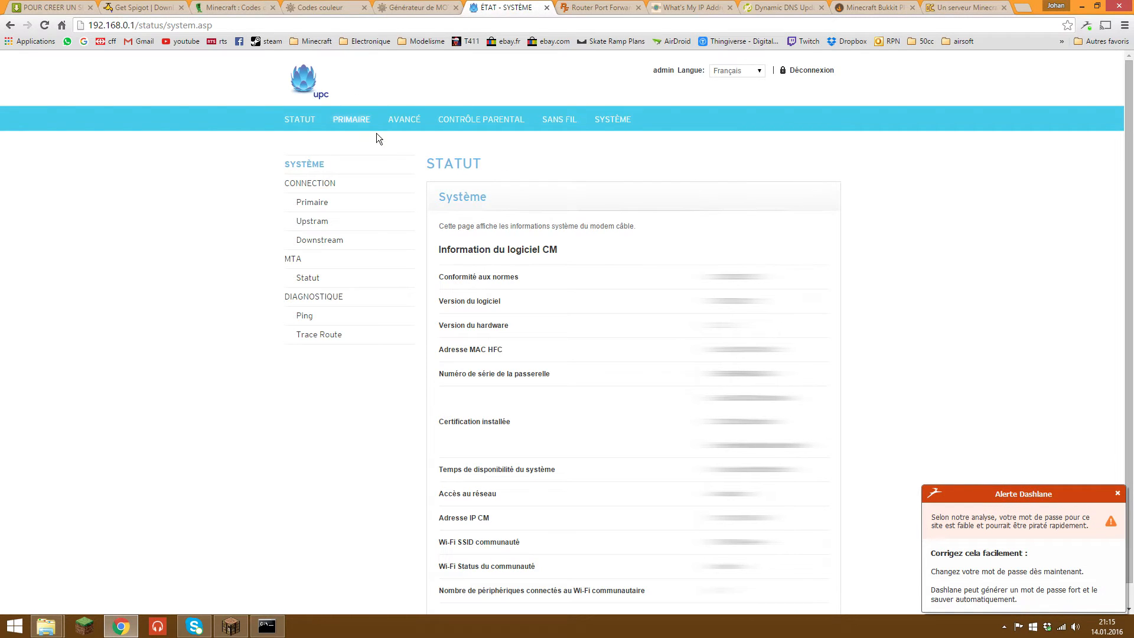
left_click(399, 119)
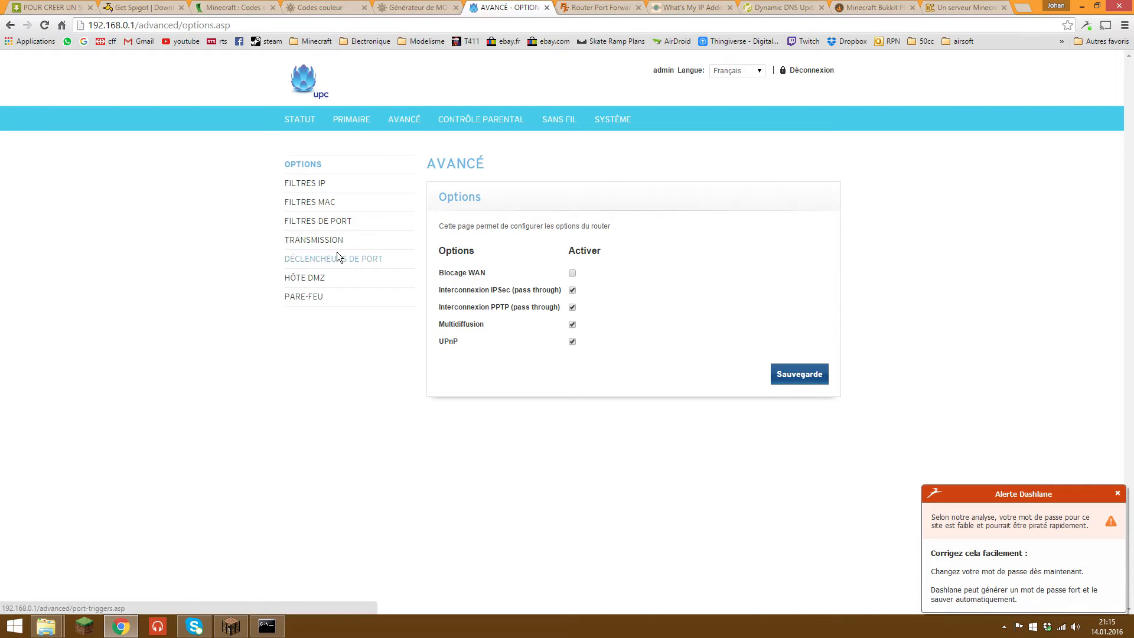
left_click(331, 238)
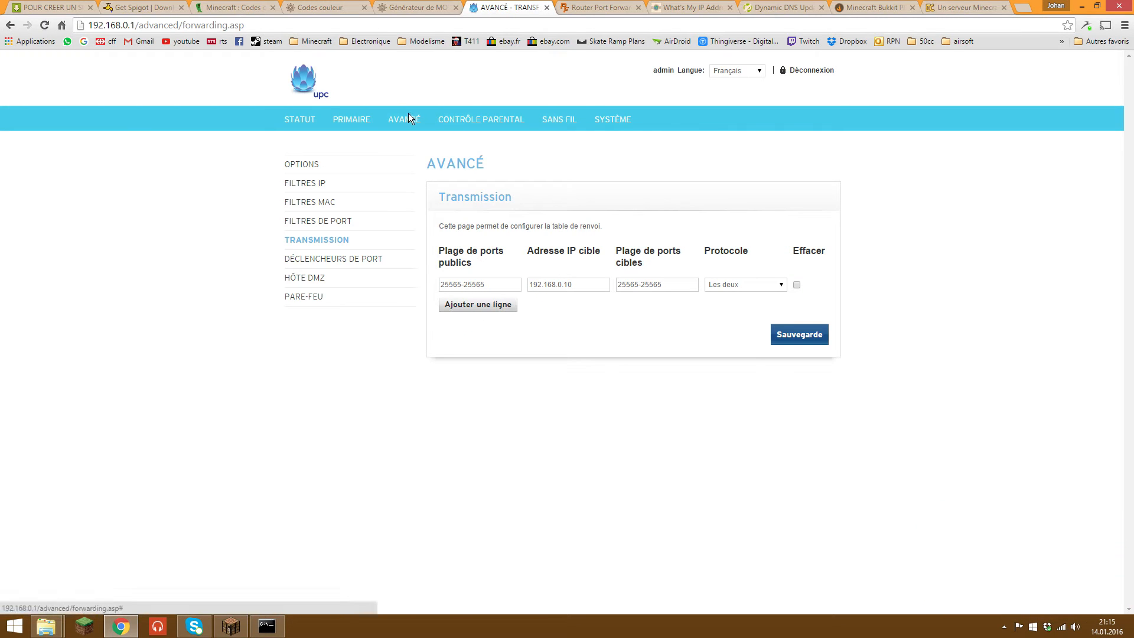
Step: Delete the existing port forwarding rule and save the router settings
triple_click(467, 283)
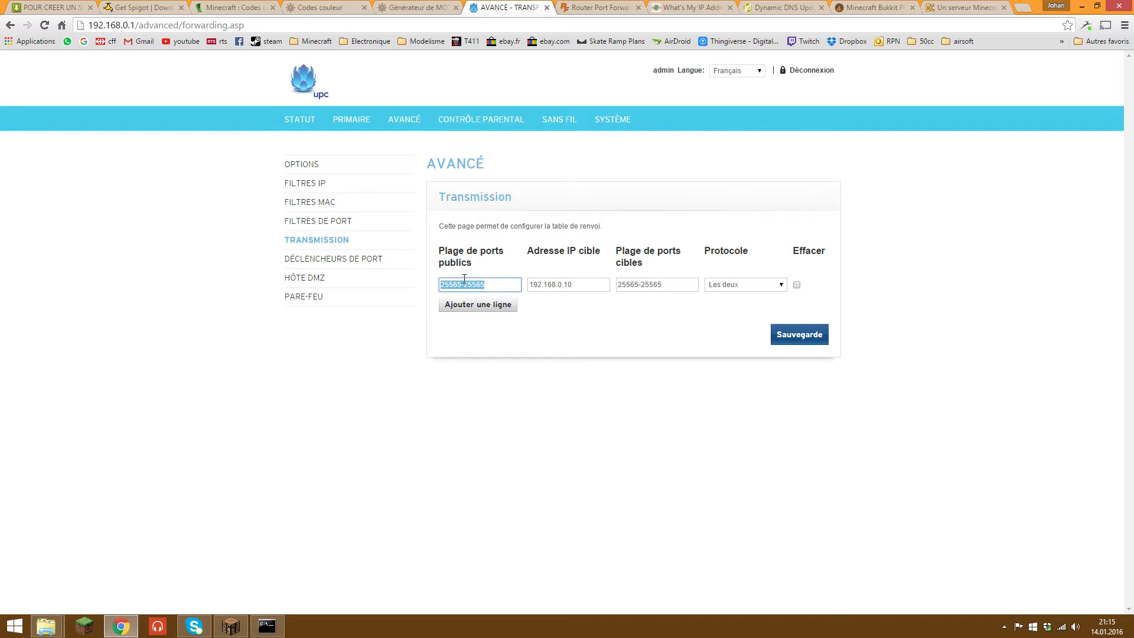
left_click(797, 285)
left_click(799, 334)
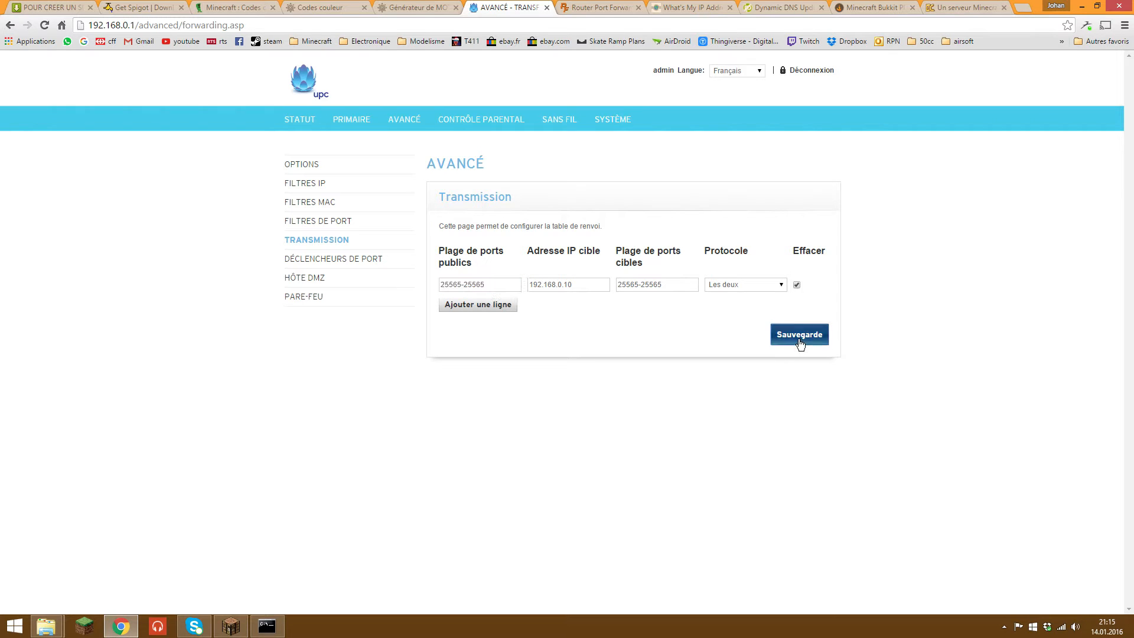
Step: Add a new forwarding row with public port 25565 and check the server's local IP
left_click(466, 285)
triple_click(455, 285)
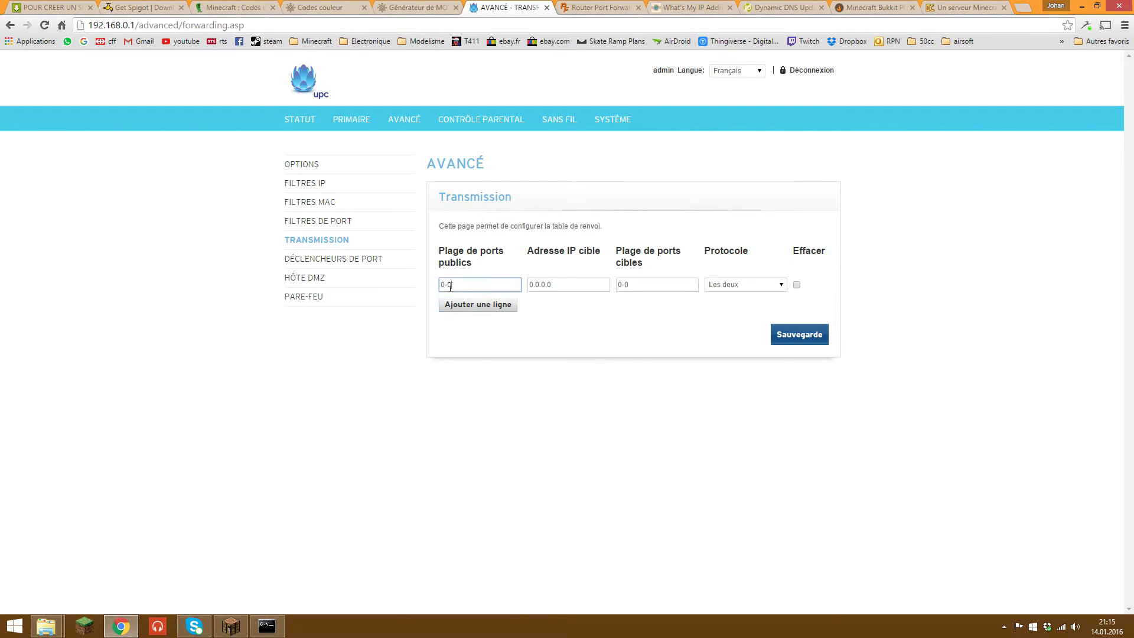
type("25565")
triple_click(572, 284)
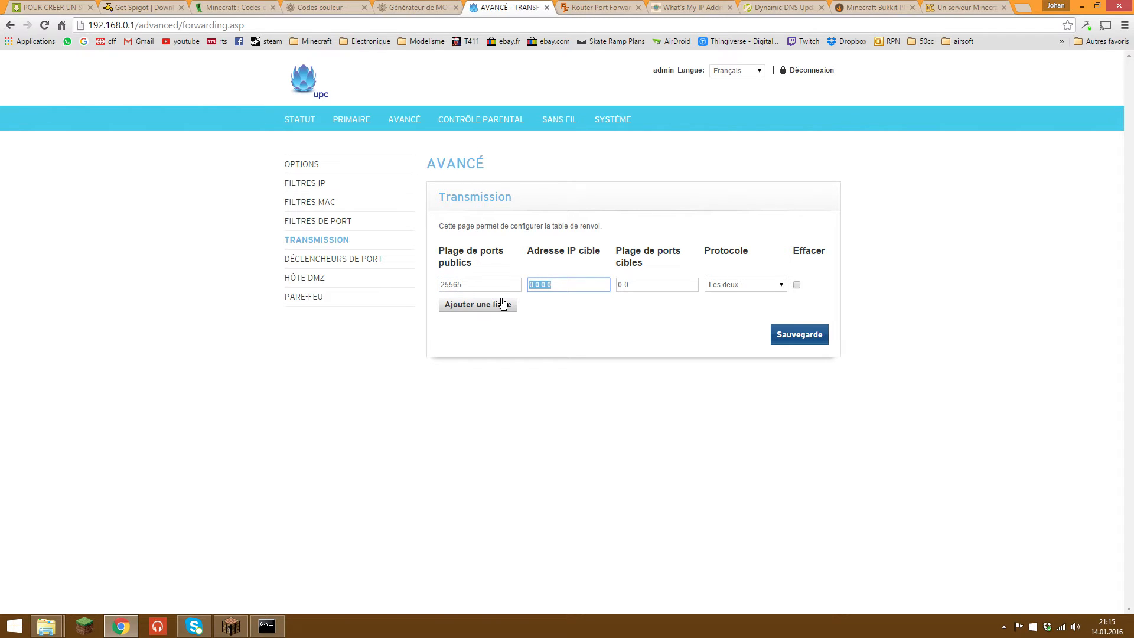
left_click(267, 626)
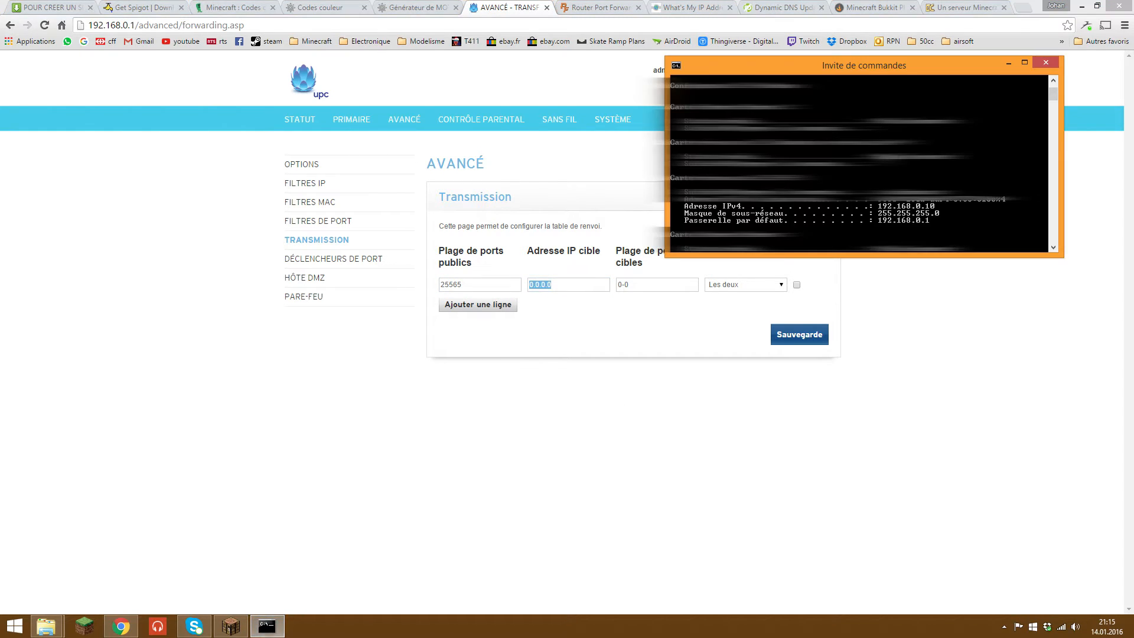
left_click(968, 267)
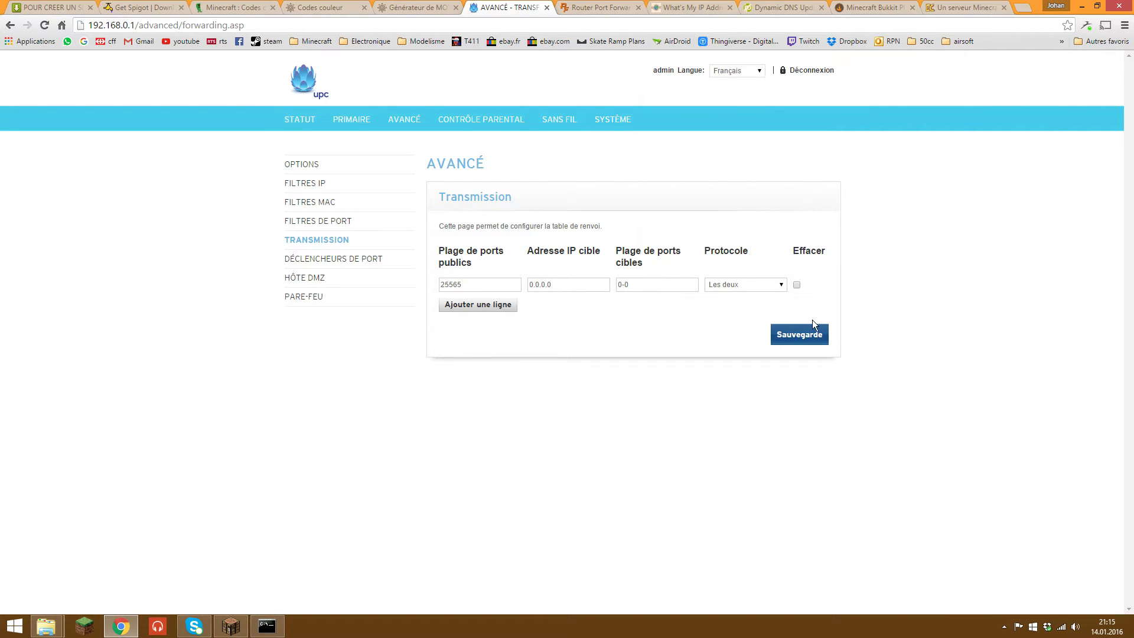
Step: Target 192.168.0.10 on port 25565, keep Les deux protocols, and save the rule
left_click_drag(580, 290, 519, 288)
type("192.168")
key("Tab")
type("25565")
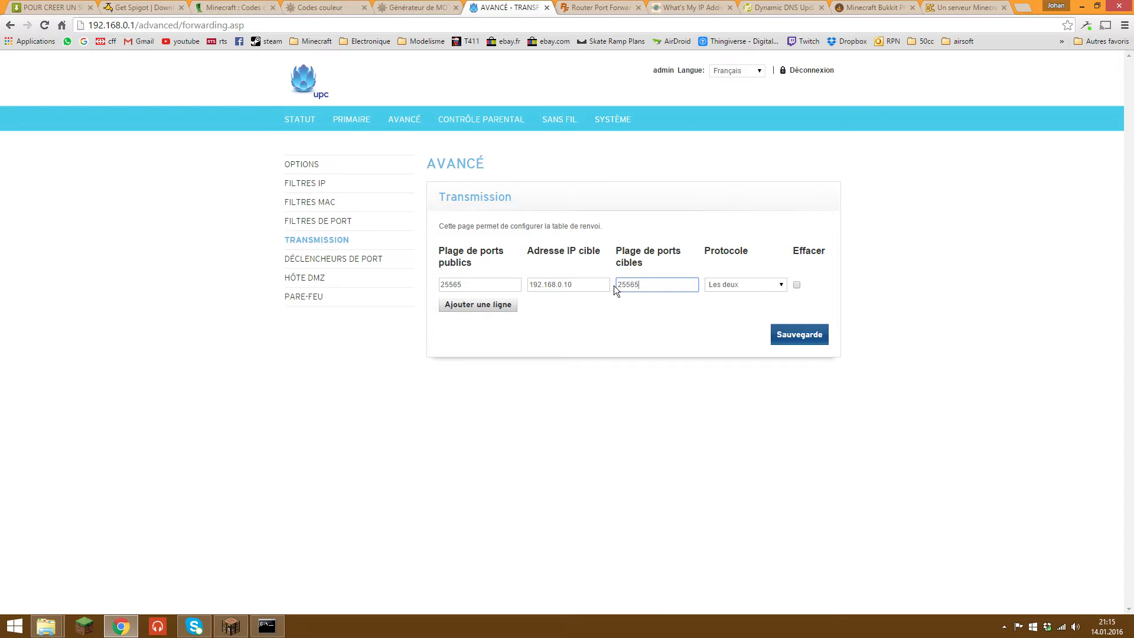
left_click(758, 287)
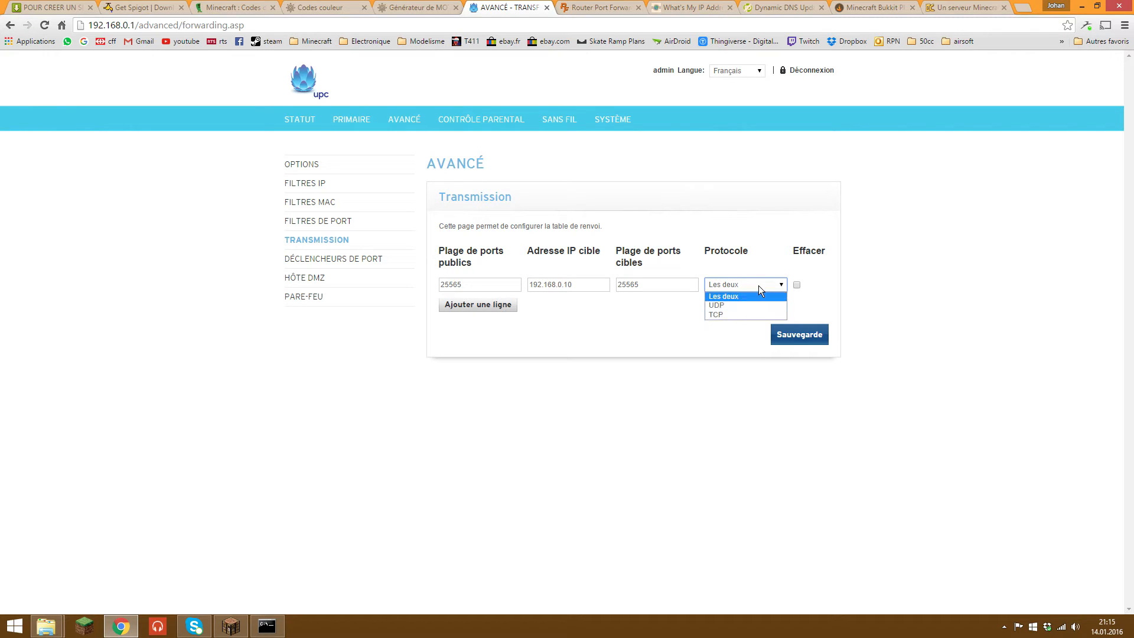
left_click(759, 286)
left_click(792, 336)
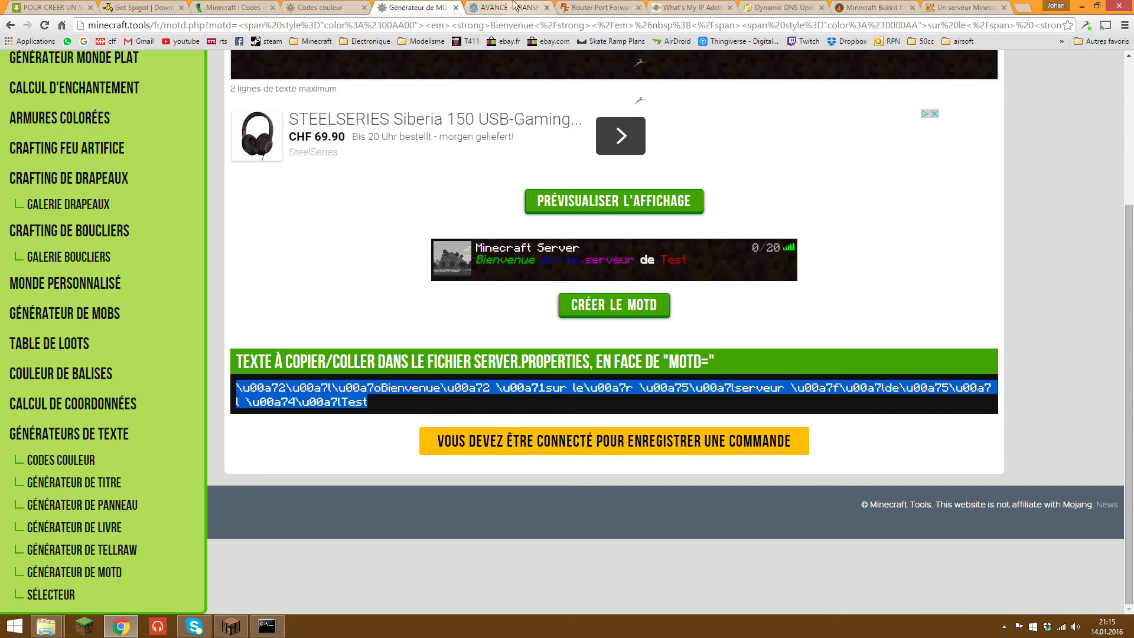
Step: Close the router settings tab and the old command prompt window
middle_click(514, 7)
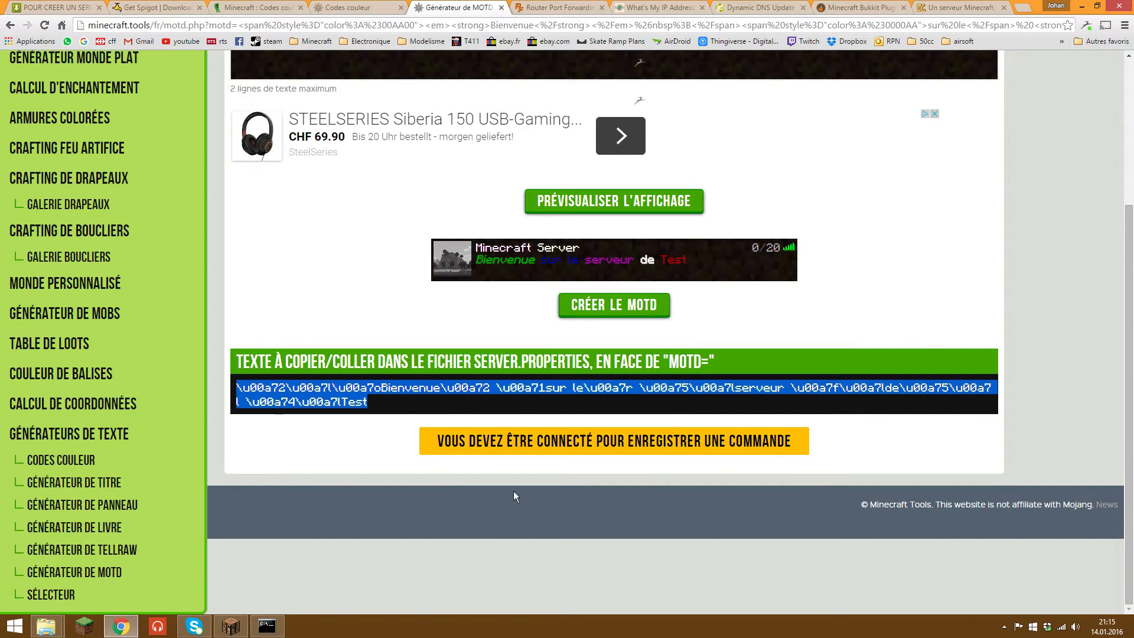
left_click(267, 626)
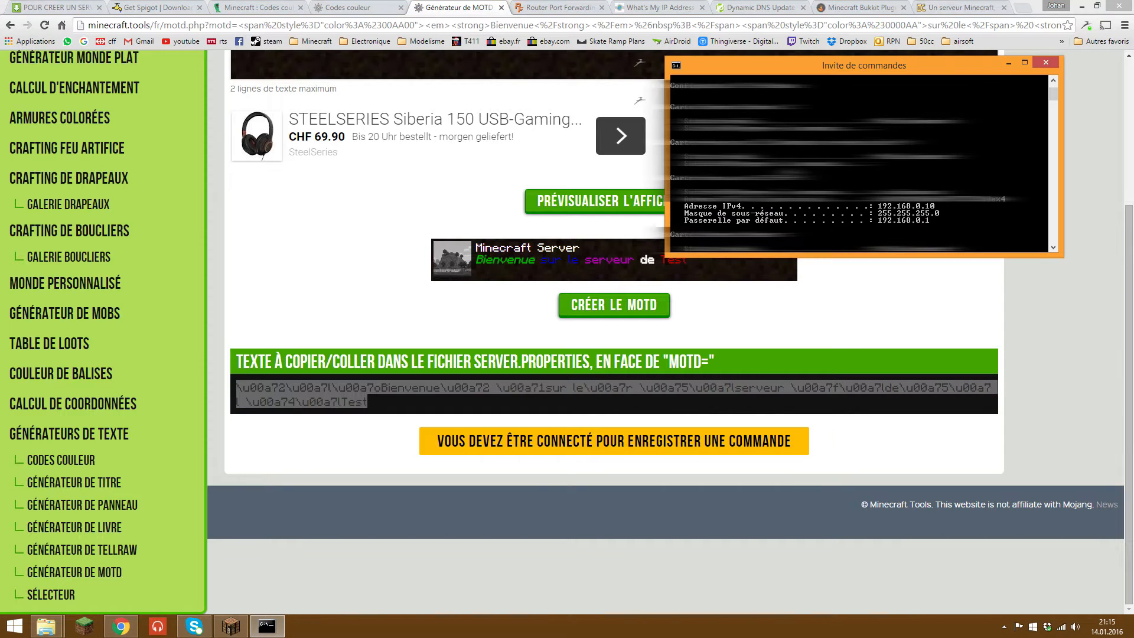
left_click(1045, 62)
Step: Launch the run script from the ServeurMC folder and bring up the What's My IP page
mouse_move(59, 617)
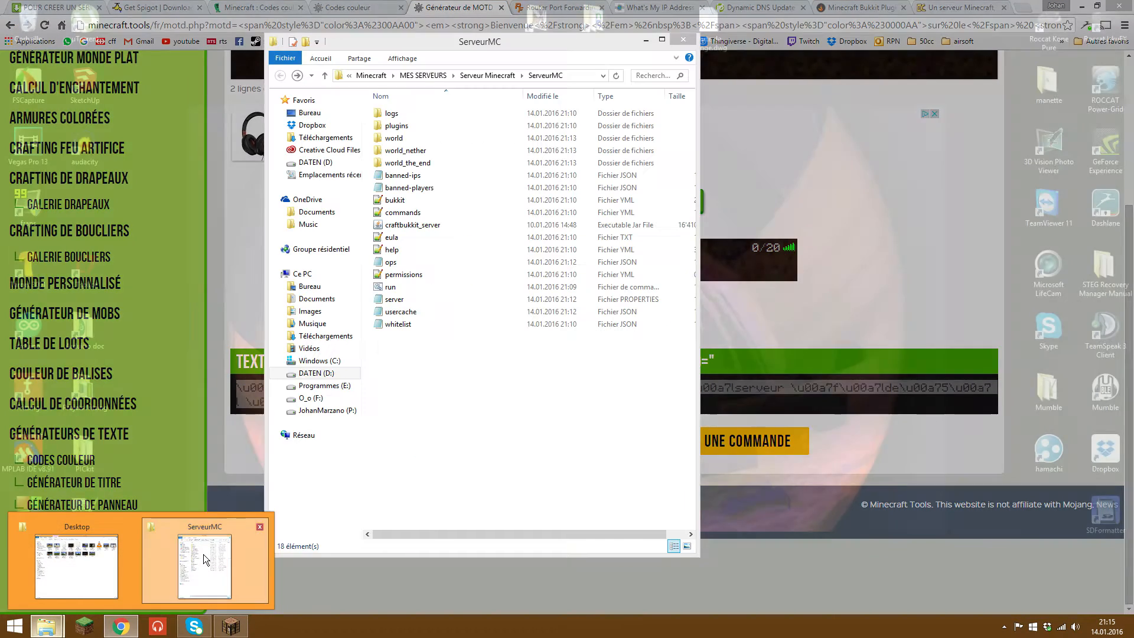
left_click(204, 566)
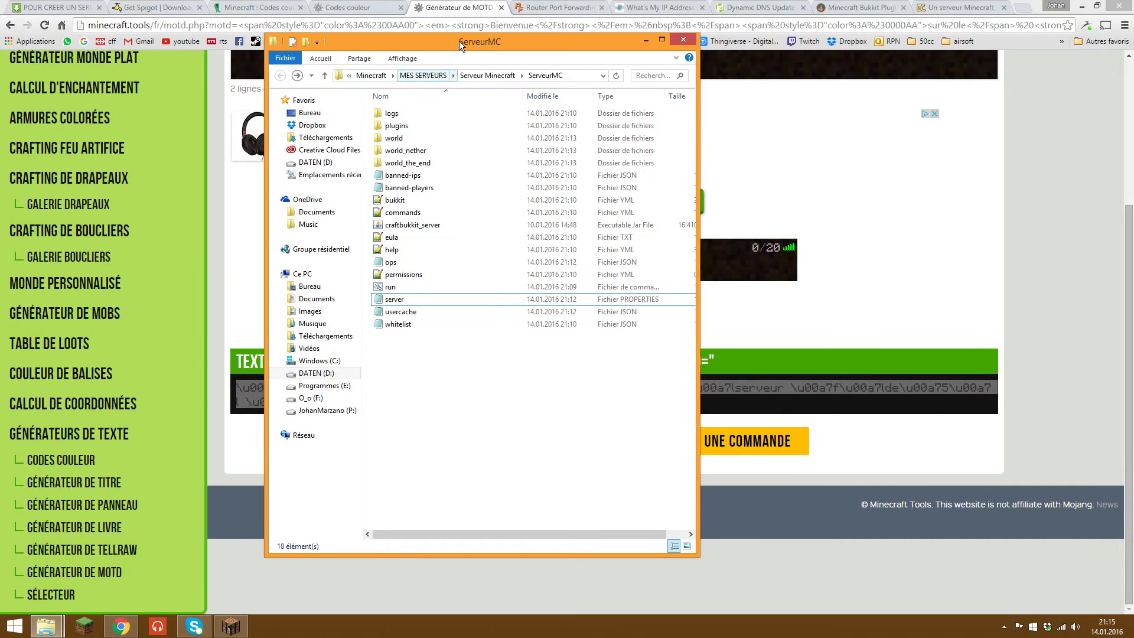
left_click_drag(454, 43, 838, 66)
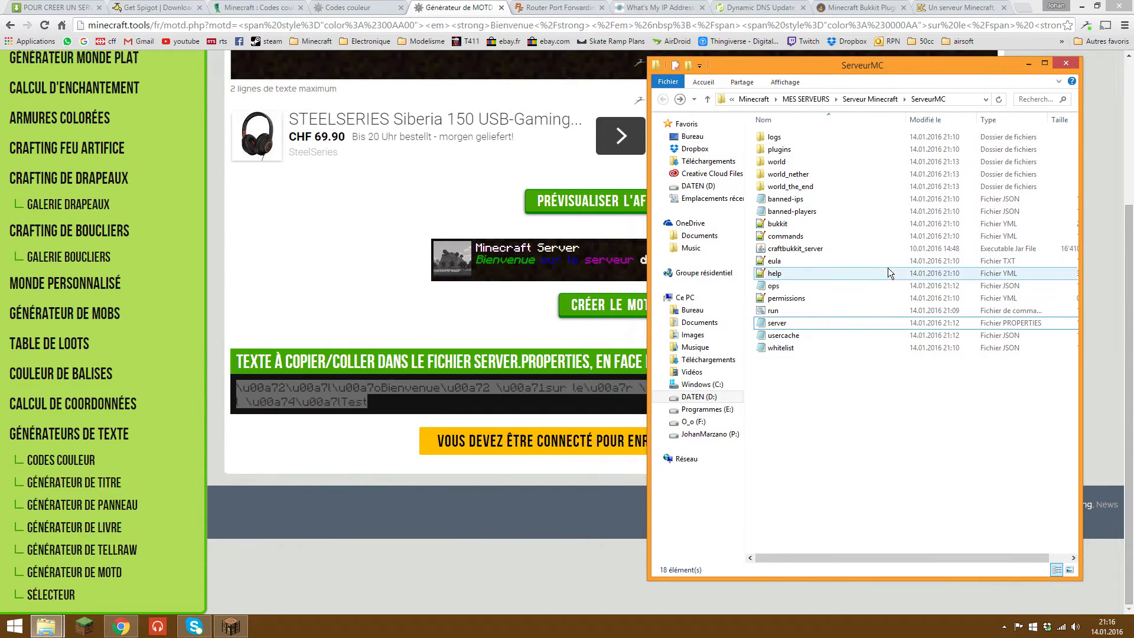
double_click(791, 310)
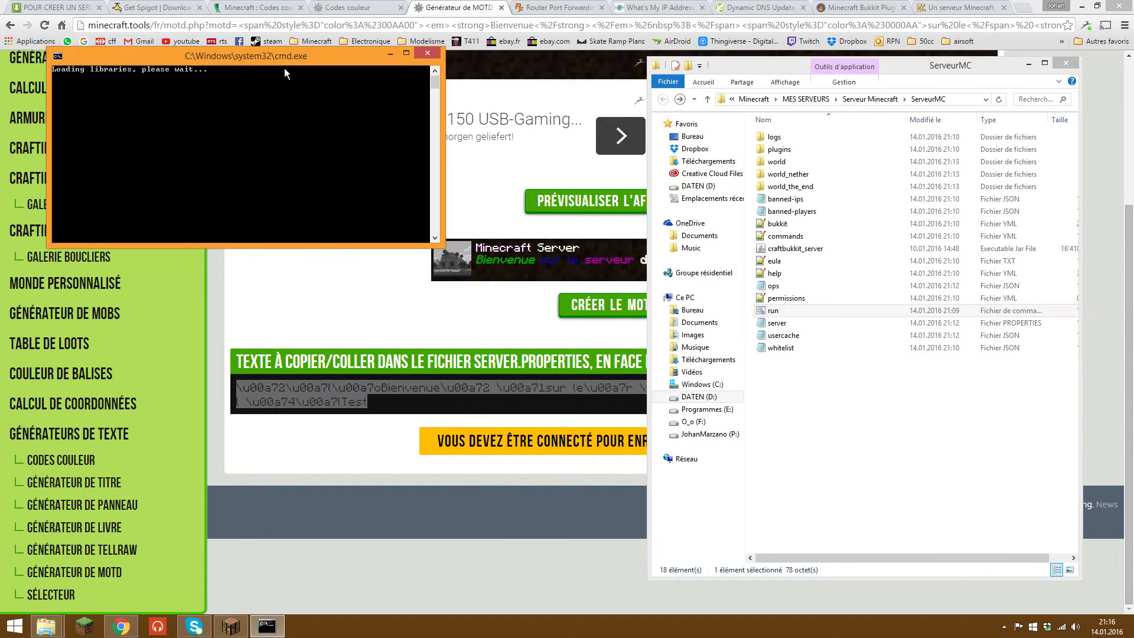
left_click_drag(285, 73, 898, 107)
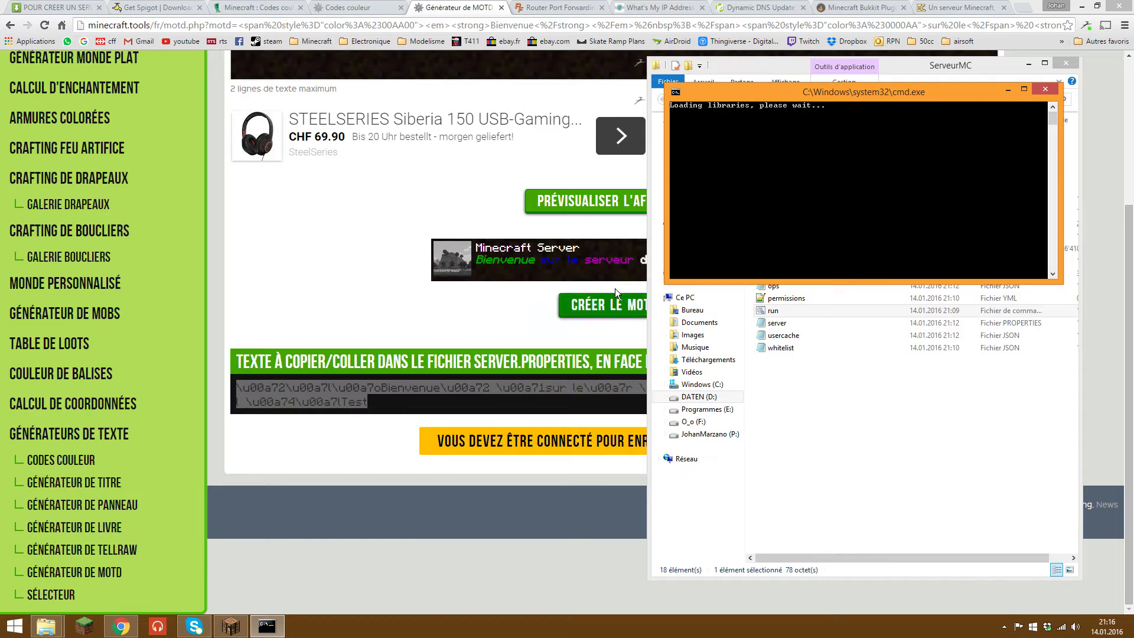
left_click(644, 6)
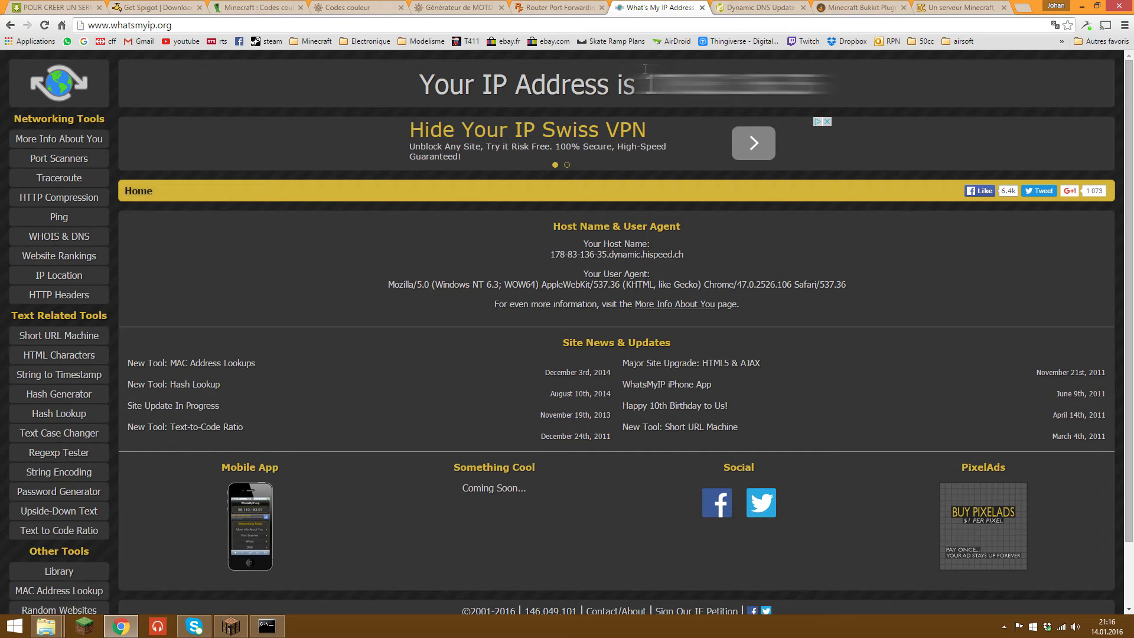
Step: Highlight the public IP address shown on WhatsMyIP.org
left_click_drag(645, 69, 822, 82)
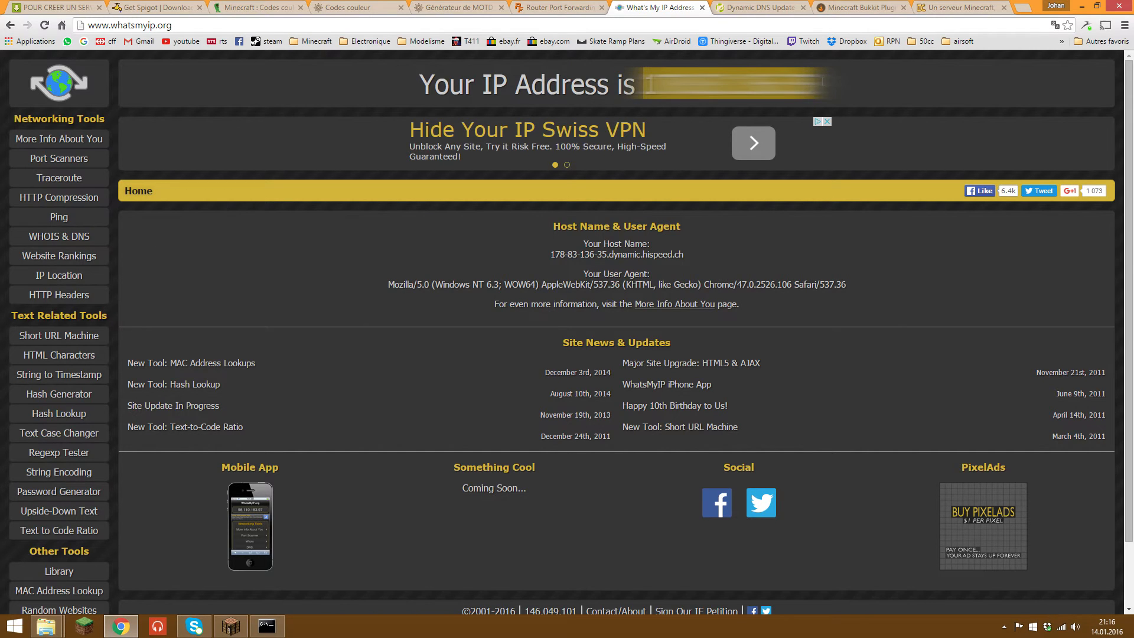
left_click(652, 83)
left_click_drag(645, 83, 826, 87)
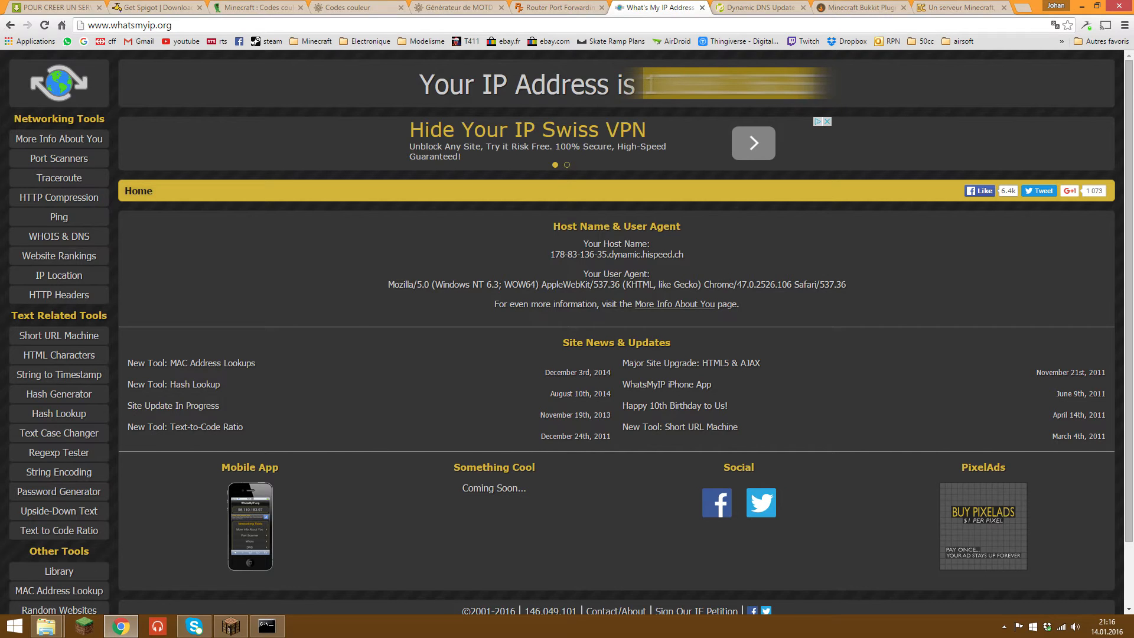
left_click(827, 87)
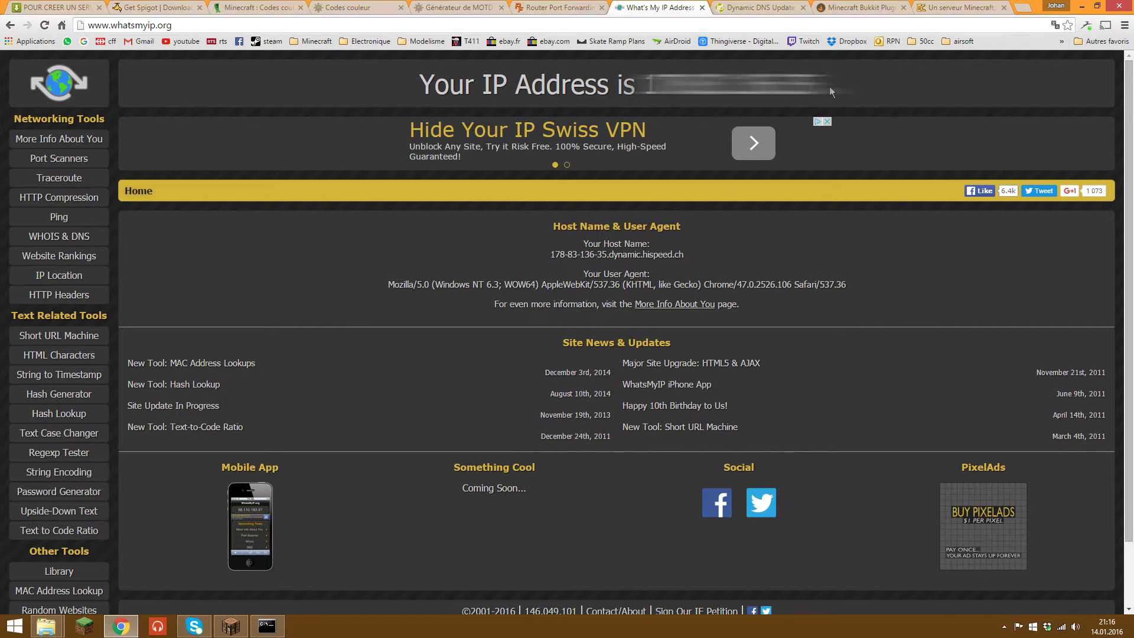
mouse_move(648, 76)
left_mouse_down()
mouse_move(837, 89)
mouse_move(651, 85)
left_mouse_up()
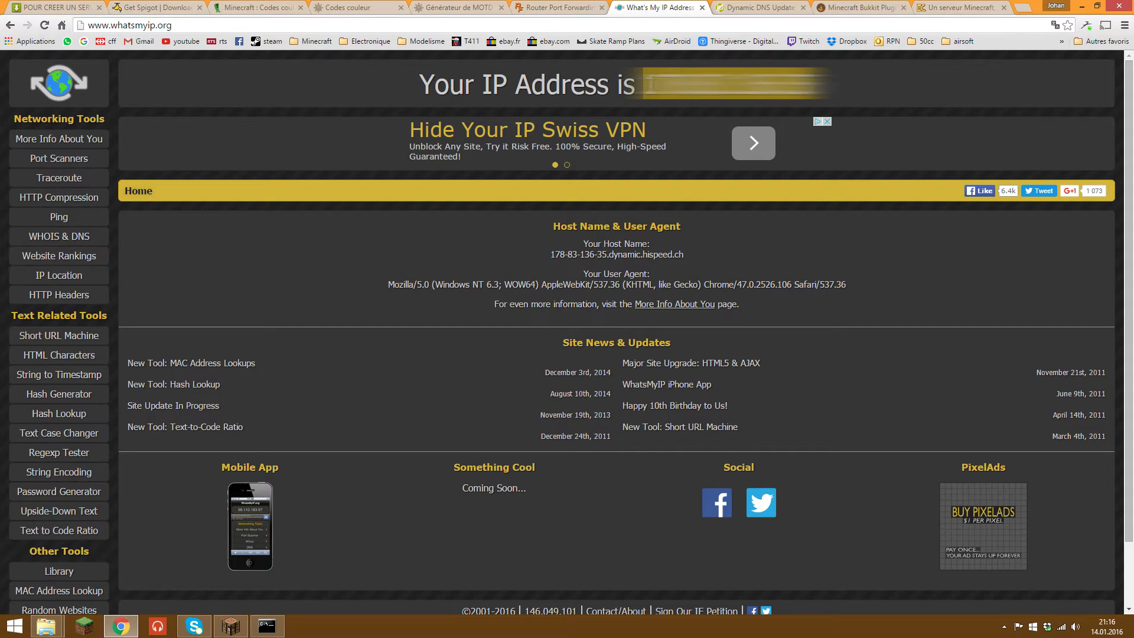
left_click(204, 103)
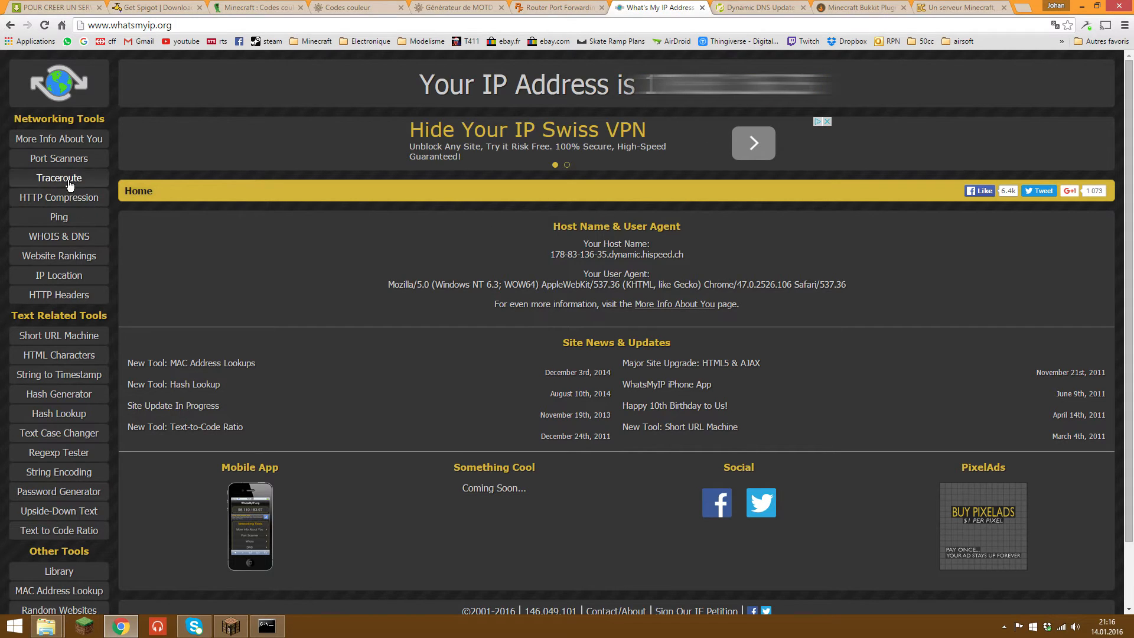
Step: Run the Custom Port Test on port 25565 and confirm it reports Open
left_click(65, 160)
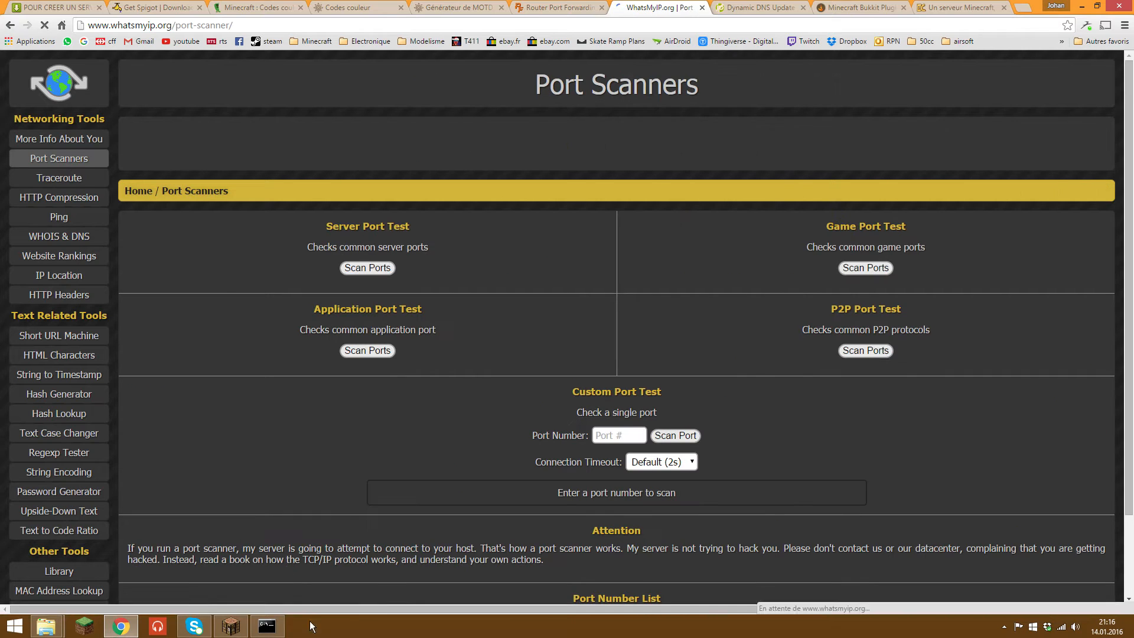
left_click(278, 630)
left_click(277, 629)
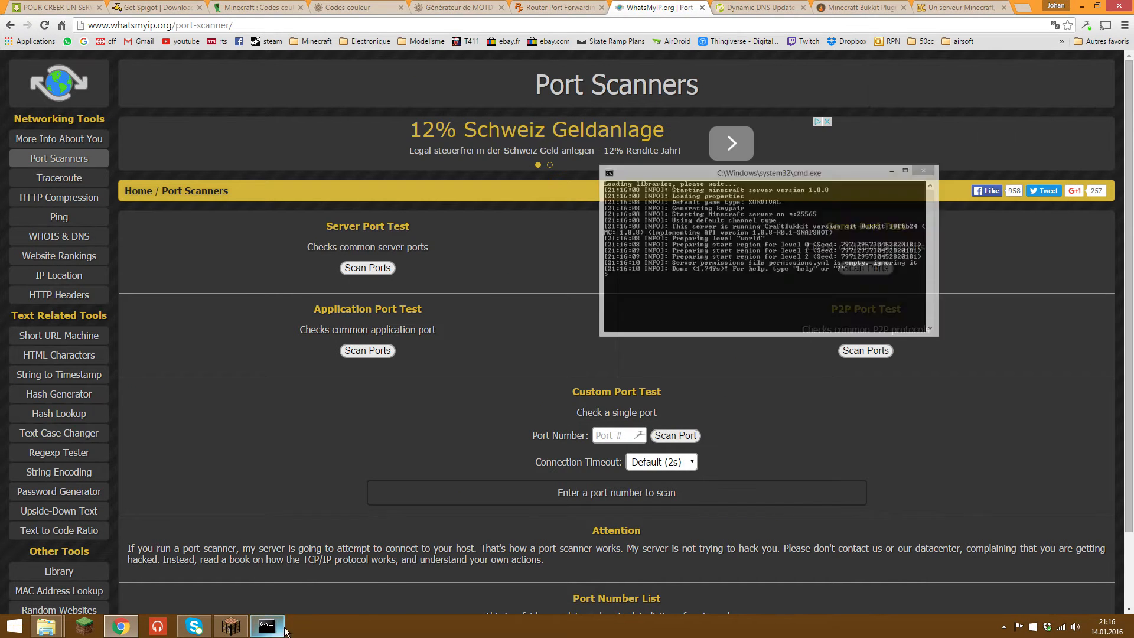
left_click(610, 433)
type("25565")
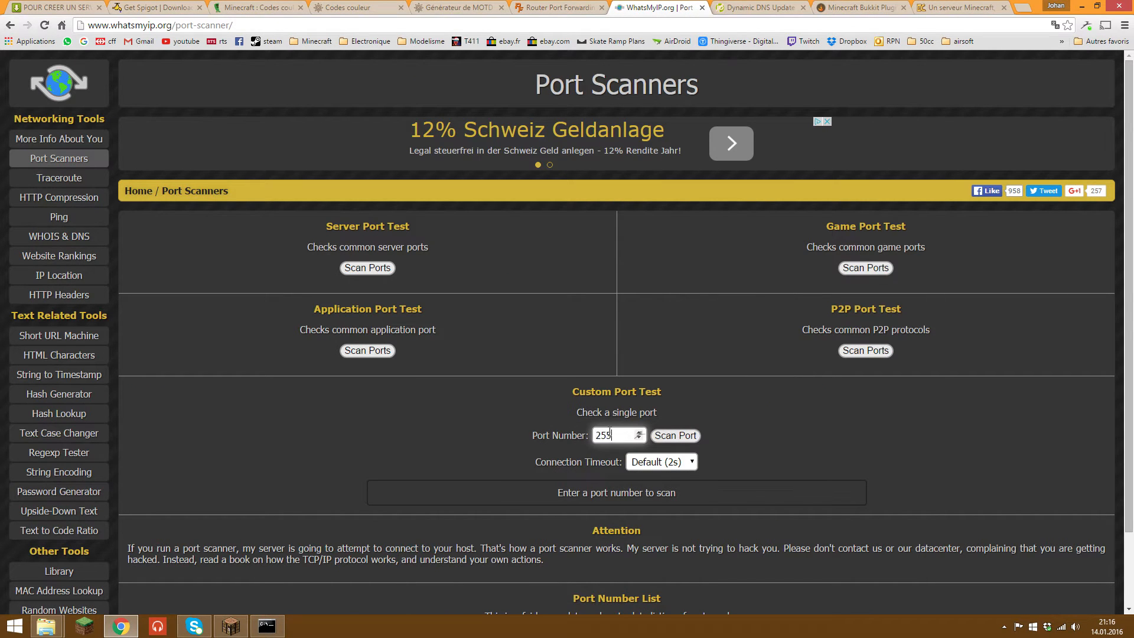
left_click(668, 436)
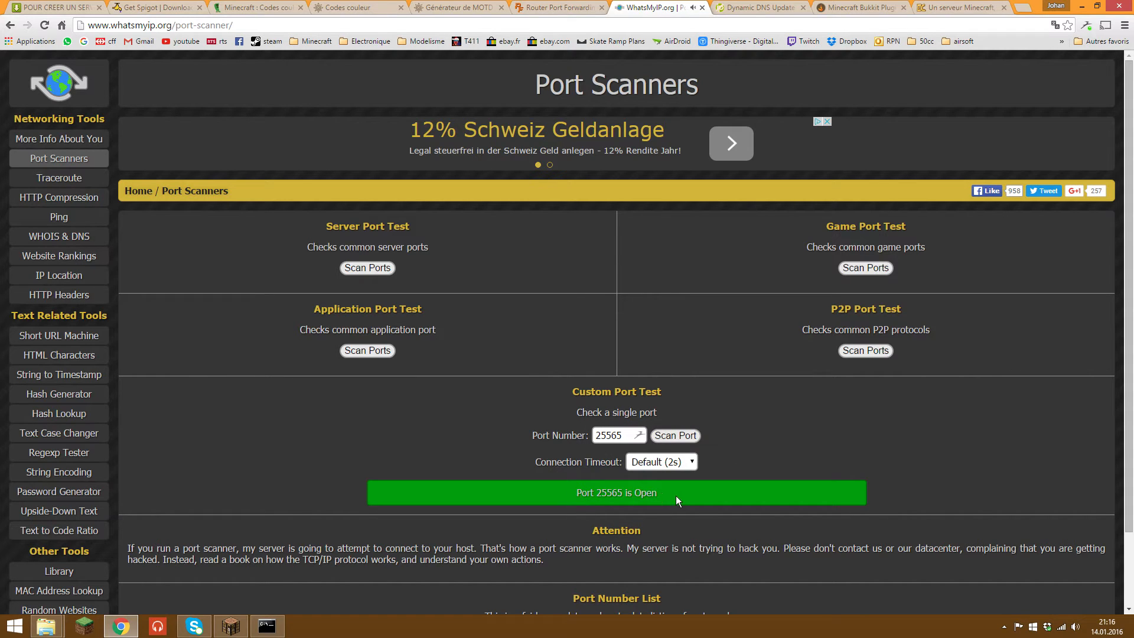
left_click_drag(576, 493, 662, 494)
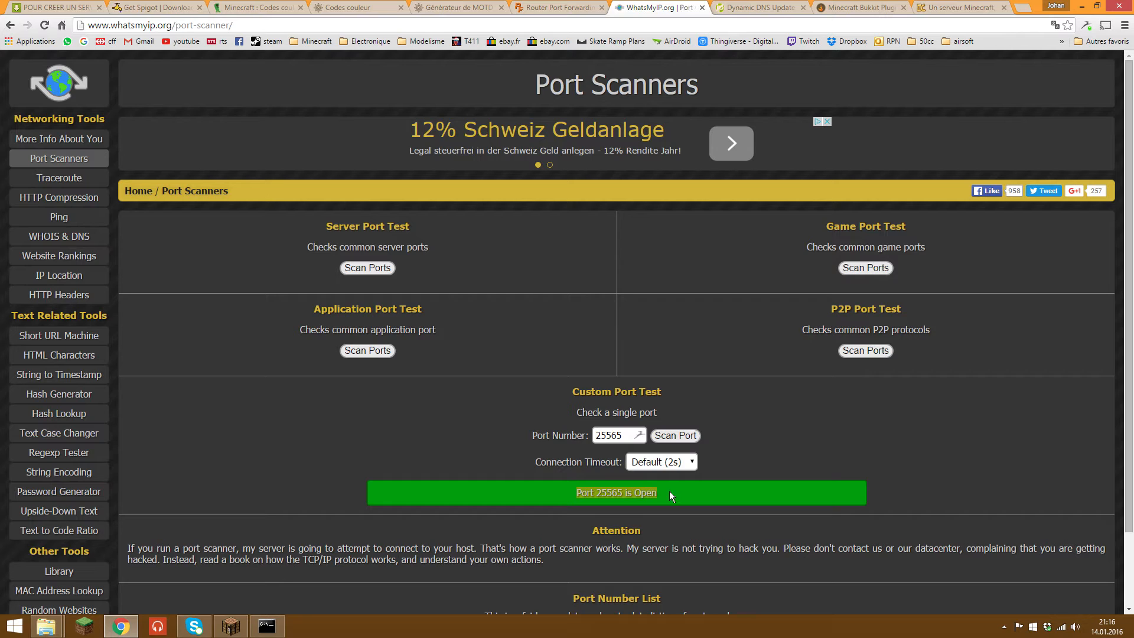
left_click(669, 492)
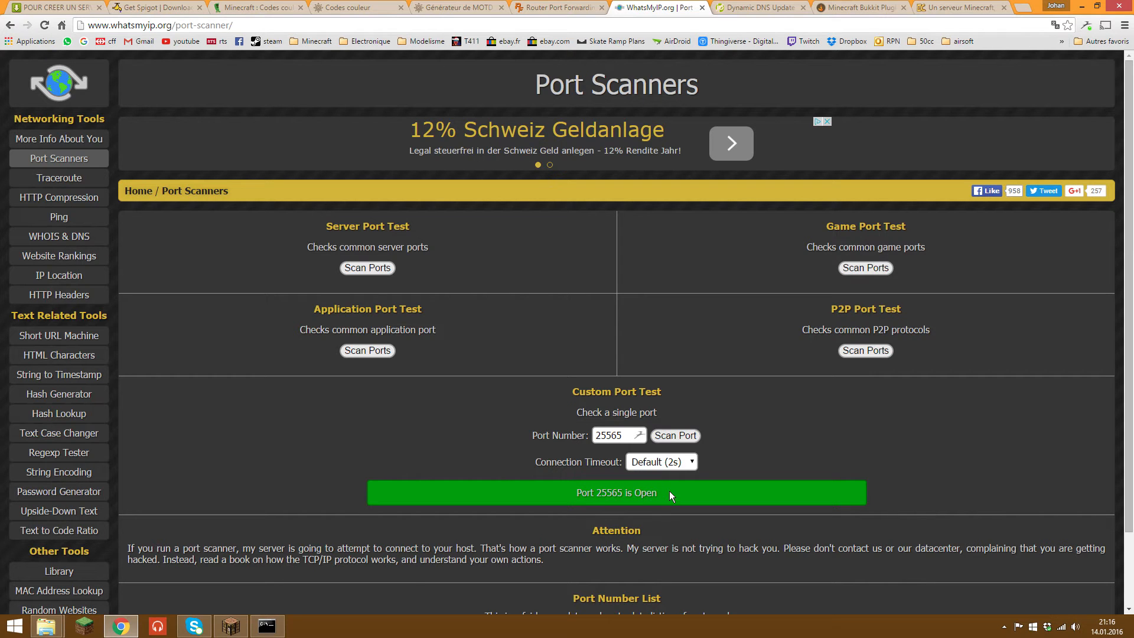
left_click(236, 629)
Step: Quick-connect to the server at 192.168.0.10 instead of localhost
left_click(537, 327)
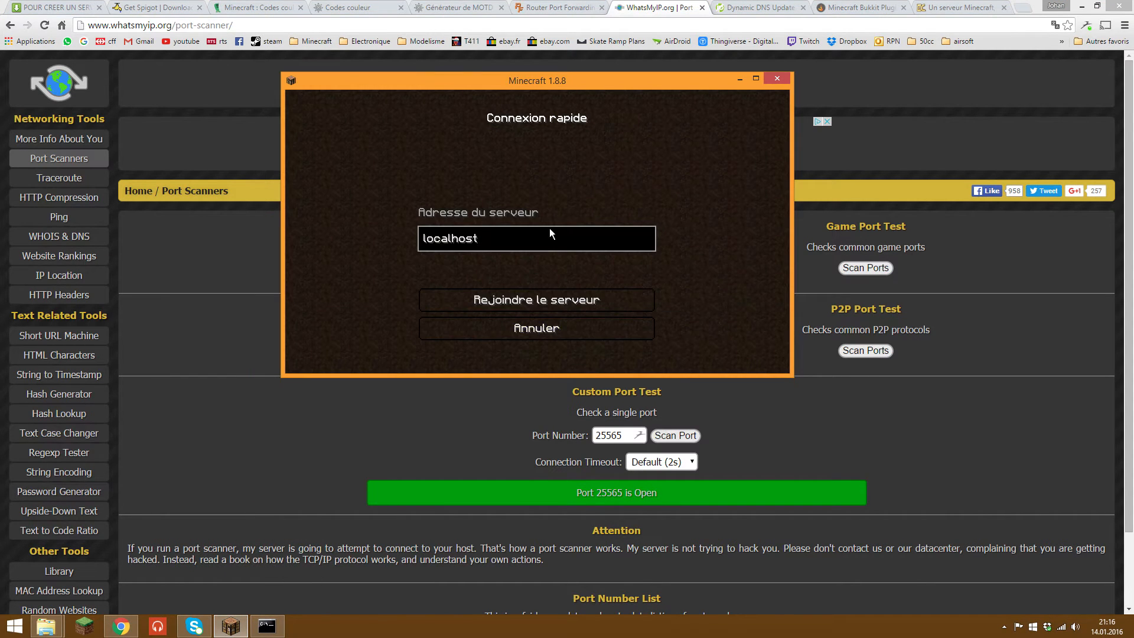
key("BackSpace")
key("BackSpace")
key("BackSpace")
key("BackSpace")
key("BackSpace")
key("BackSpace")
key("BackSpace")
key("BackSpace")
key("BackSpace")
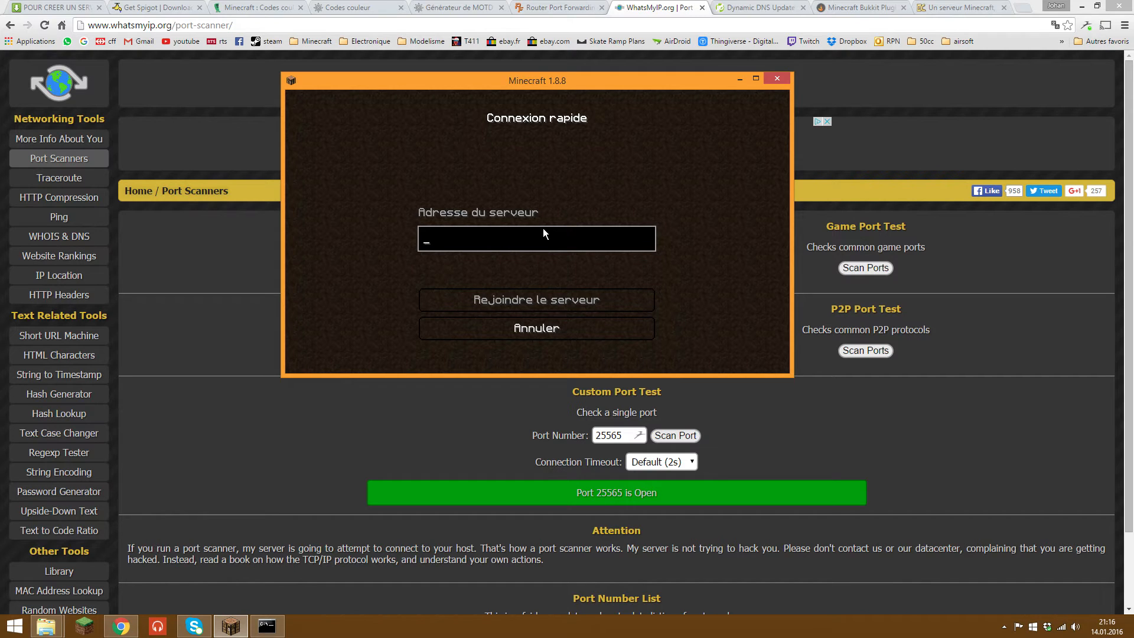
type("192.0")
key("BackSpace")
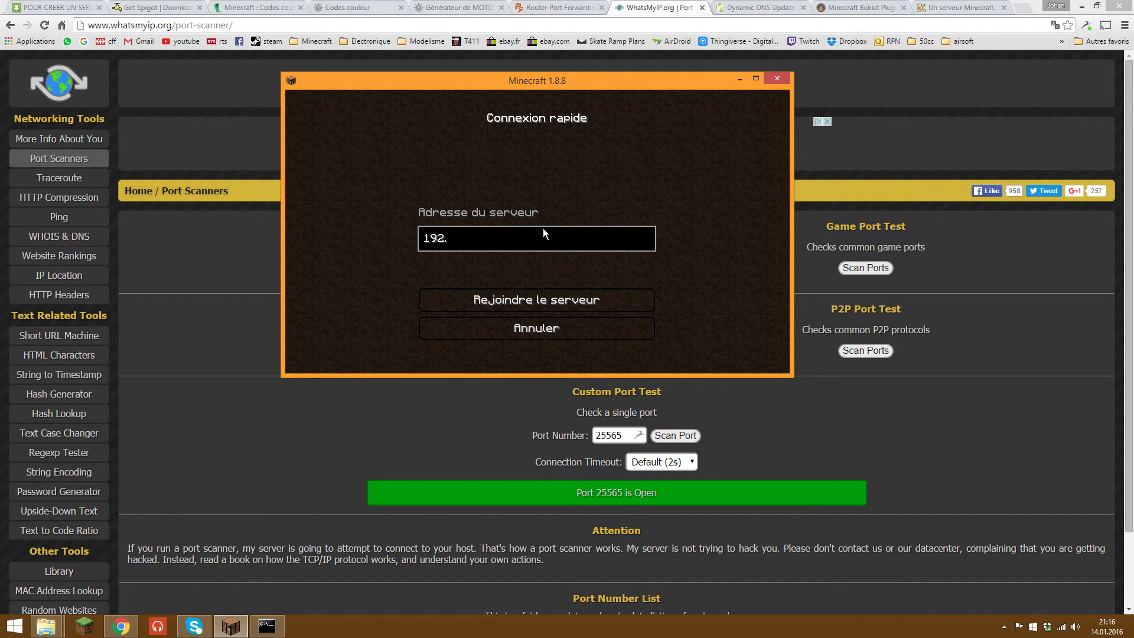
type("168.0.10")
key("Return")
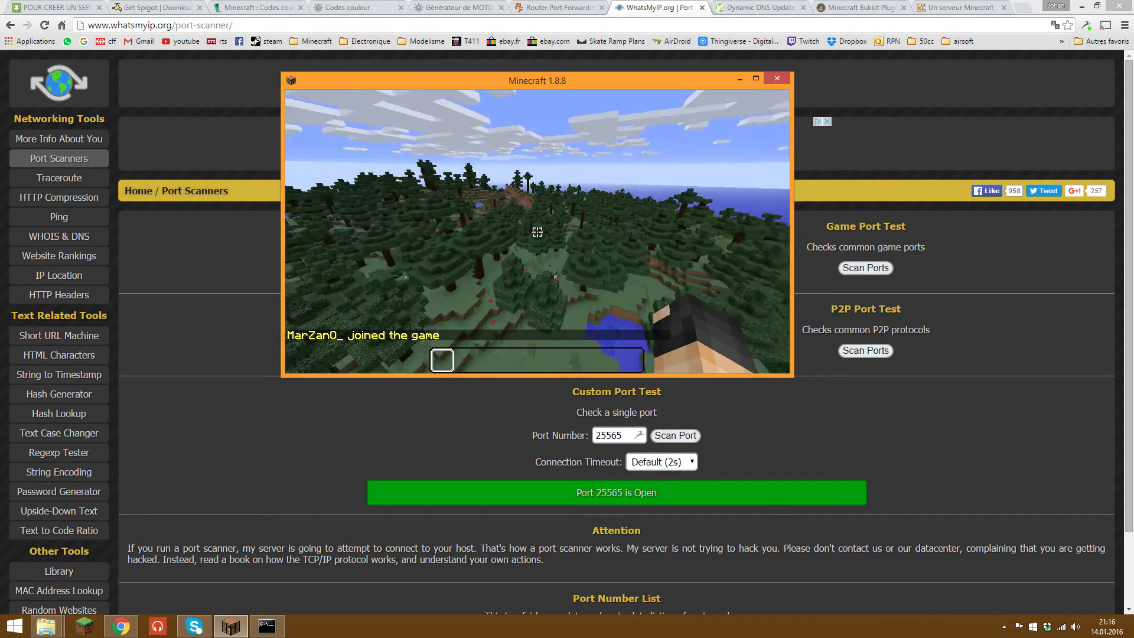
Step: Check the chat, disconnect from the server with Déconnexion, and hide the game
key("t")
key("Escape")
key("Escape")
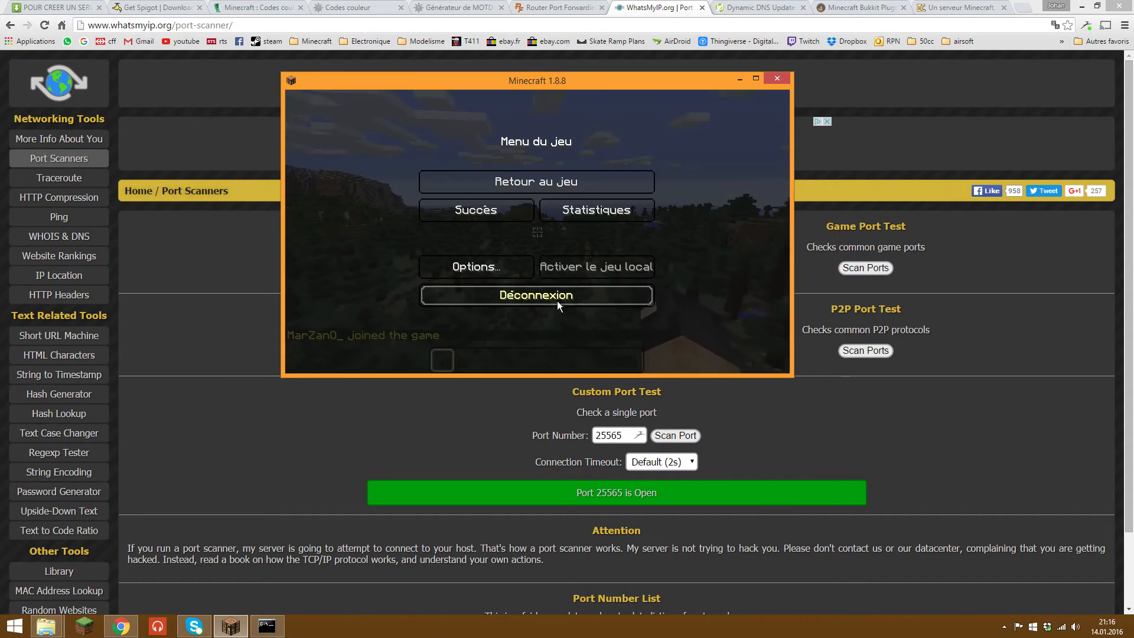
left_click(558, 302)
left_click(739, 79)
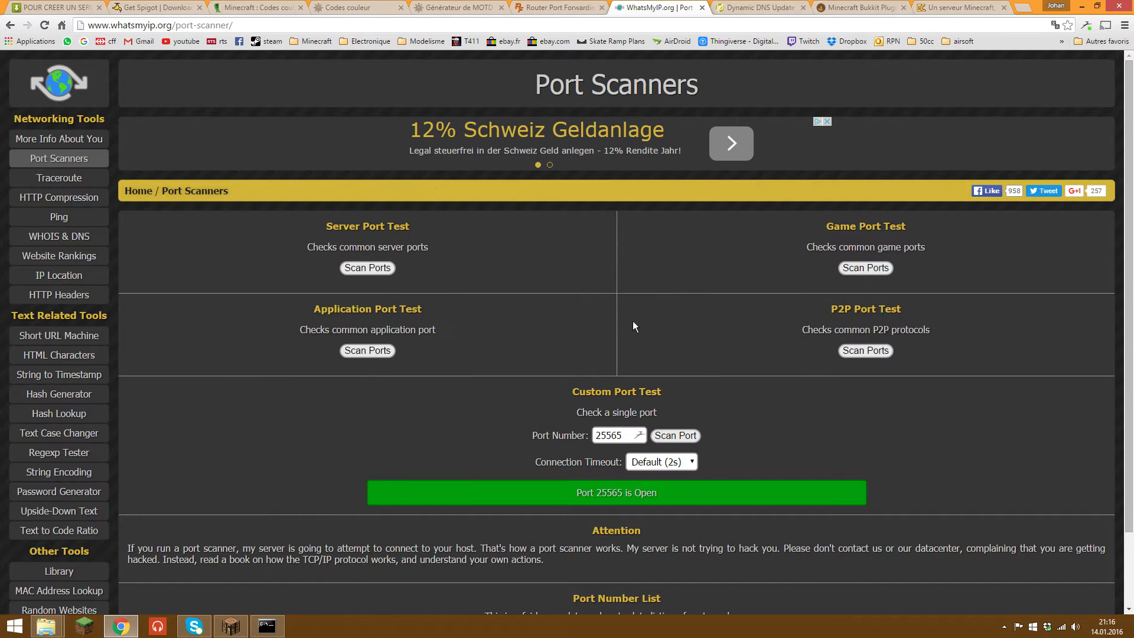
Step: Search 'panneau' for Control Panel, then go through Système et sécurité and Pare-feu Windows to Paramètres avancés
left_click(1081, 6)
mouse_move(1131, 3)
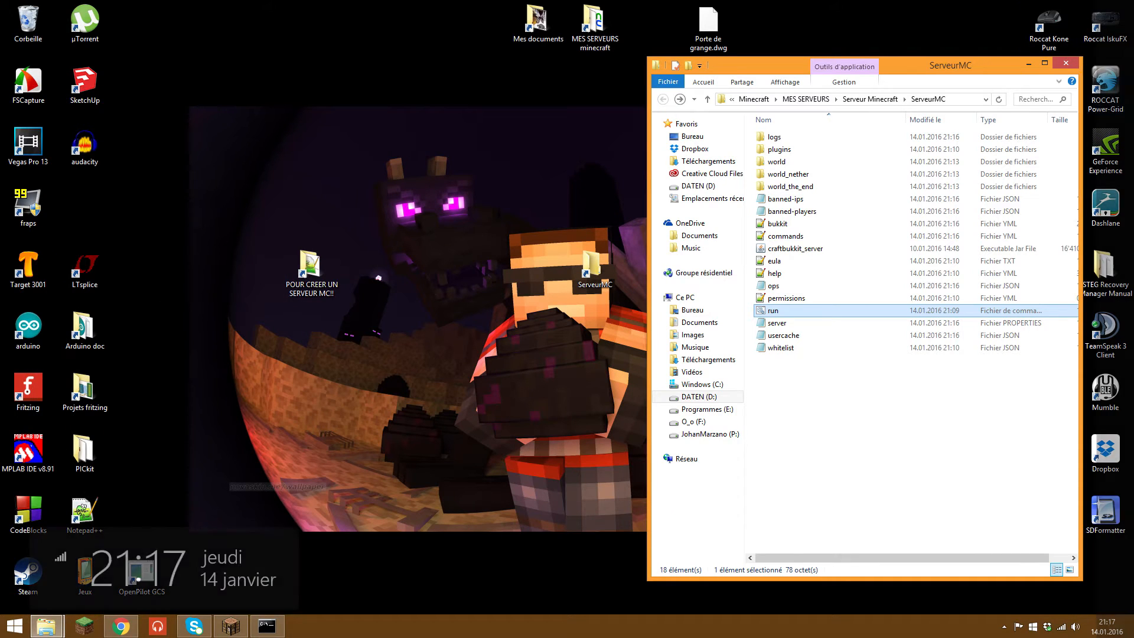
left_click(1104, 112)
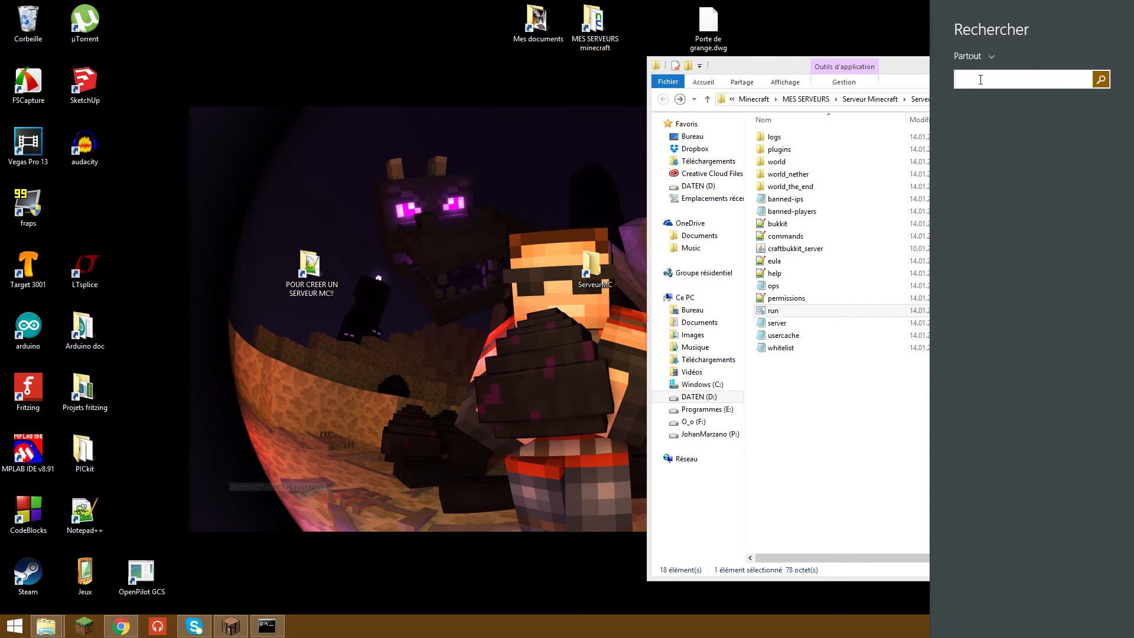
type("panneau de configuration")
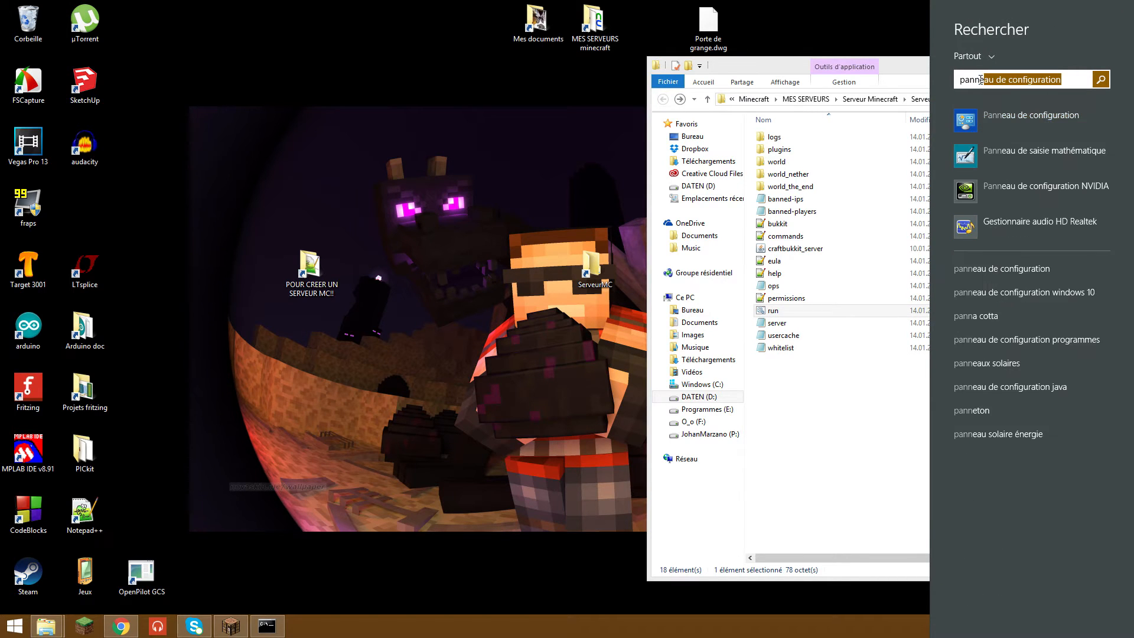
left_click(1027, 103)
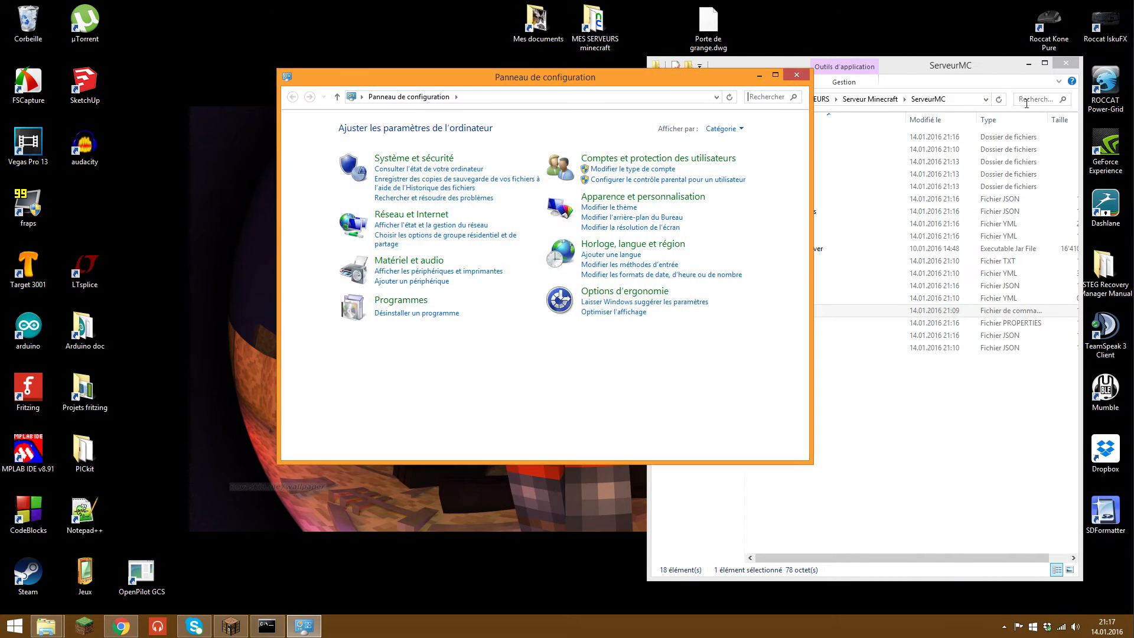
left_click(434, 158)
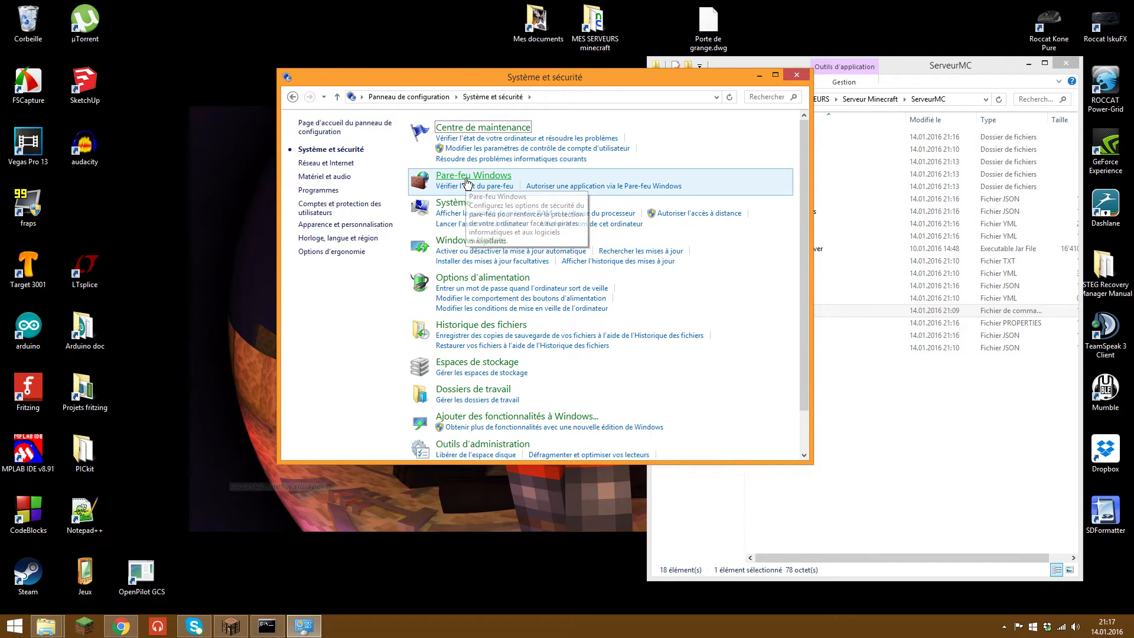
left_click(468, 176)
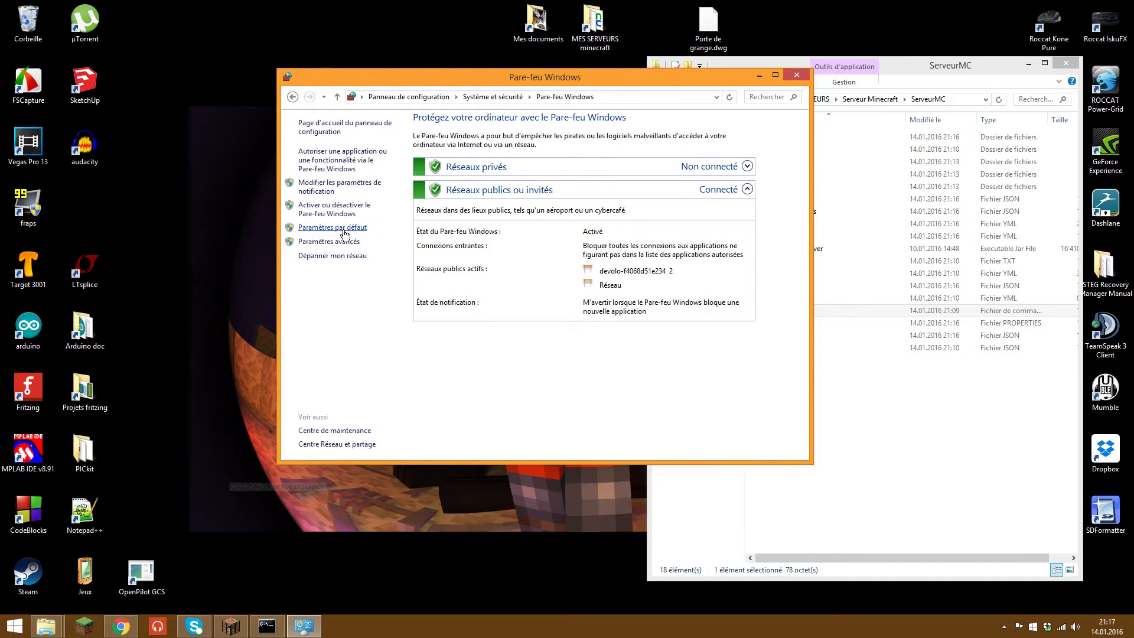
left_click(354, 241)
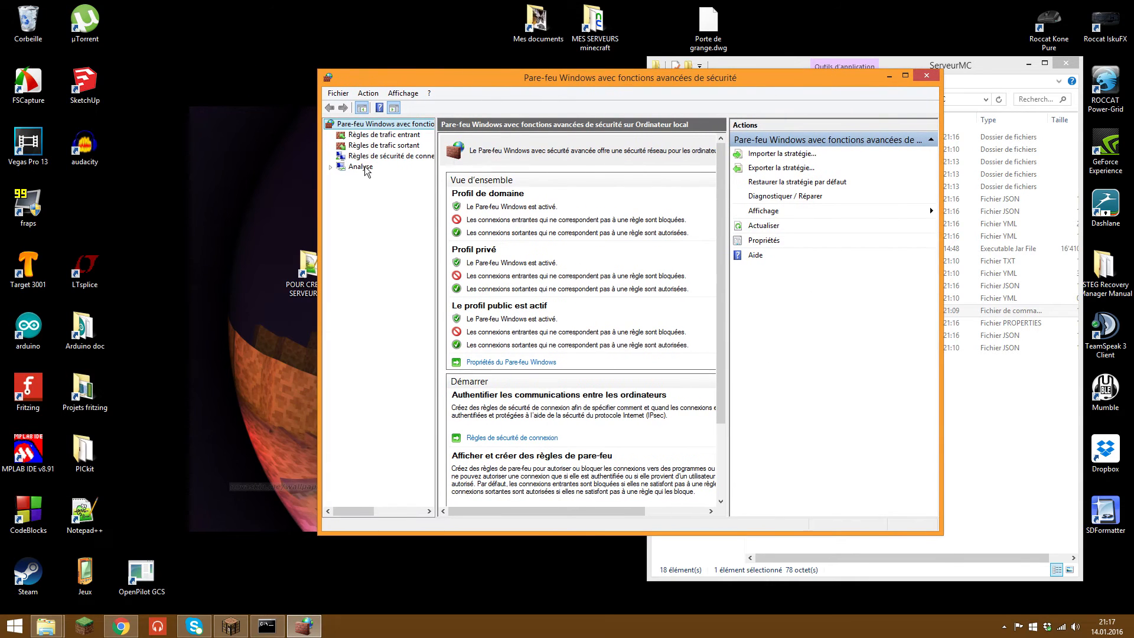
Step: Create an Isolation connection security rule using computer-and-user Kerberos V5, all profiles, named 'serveurmc'
left_click(365, 157)
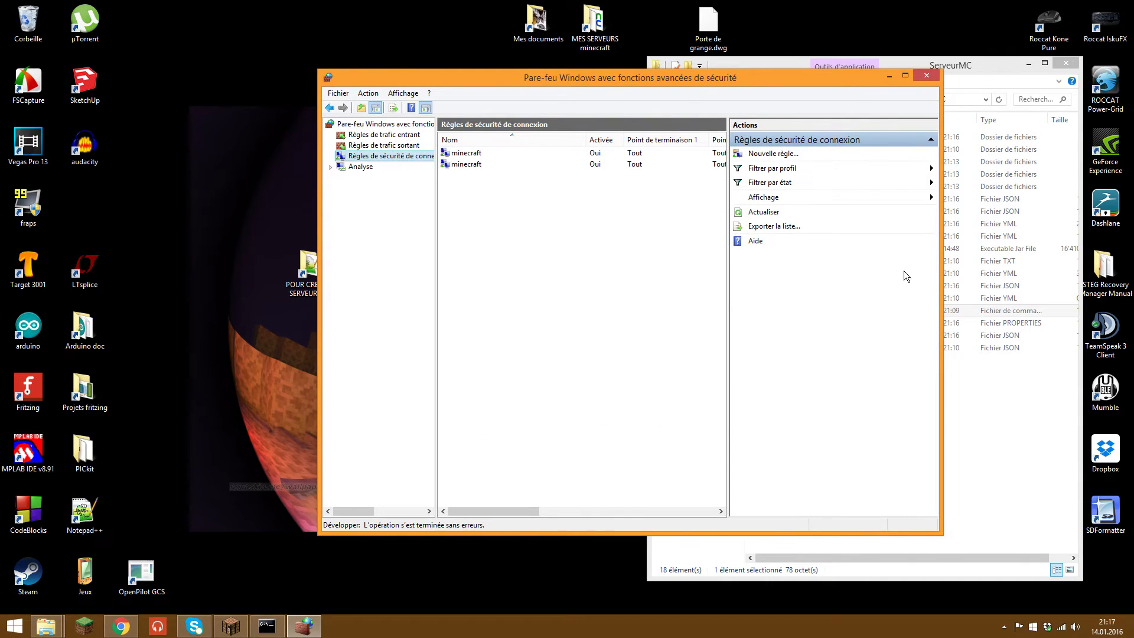
left_click(792, 158)
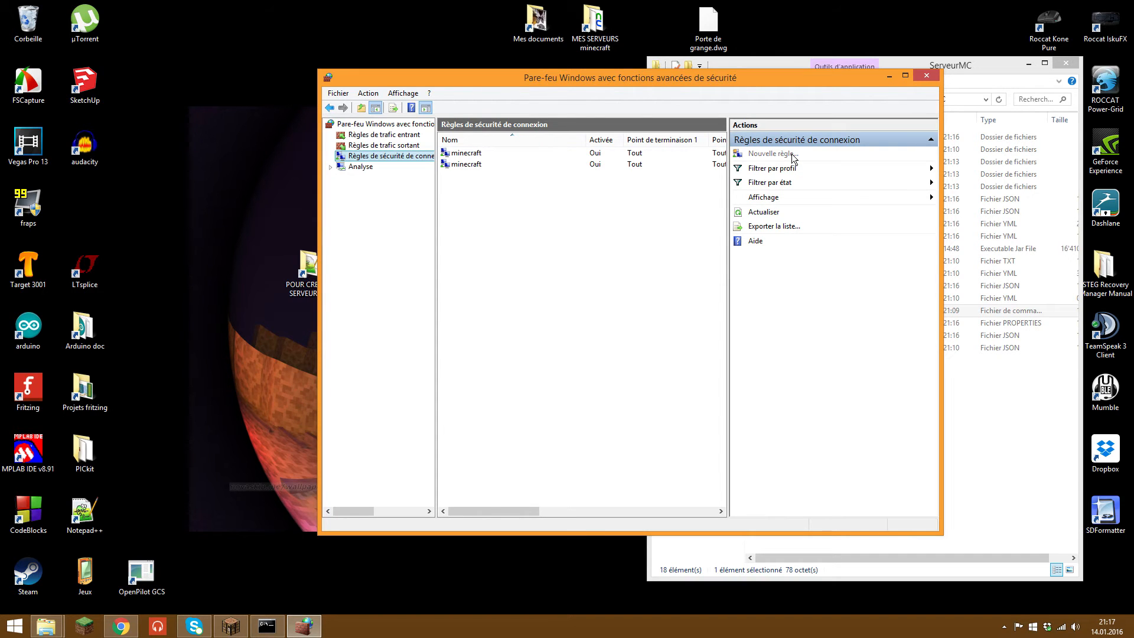
left_click_drag(250, 83, 472, 99)
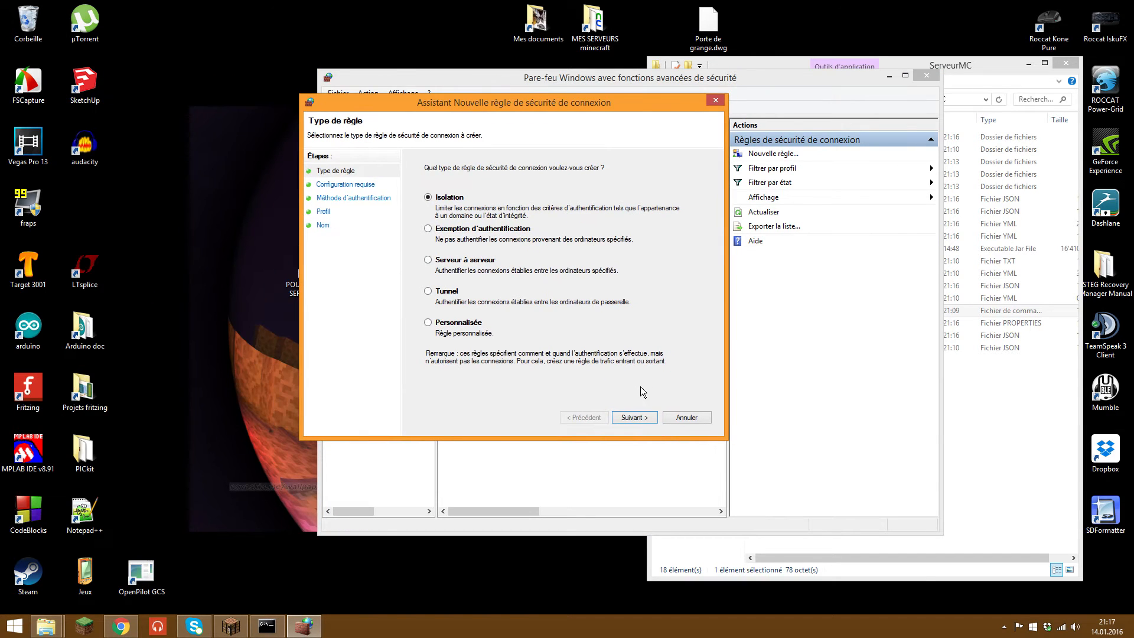
left_click(626, 417)
left_click(626, 417)
left_click(427, 218)
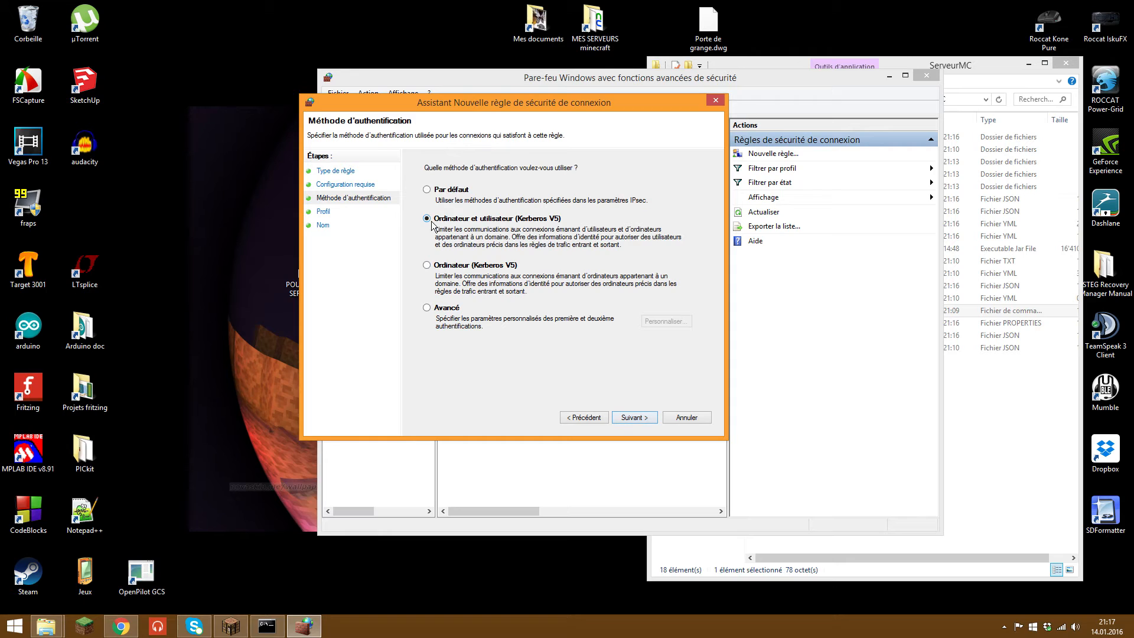
left_click(653, 417)
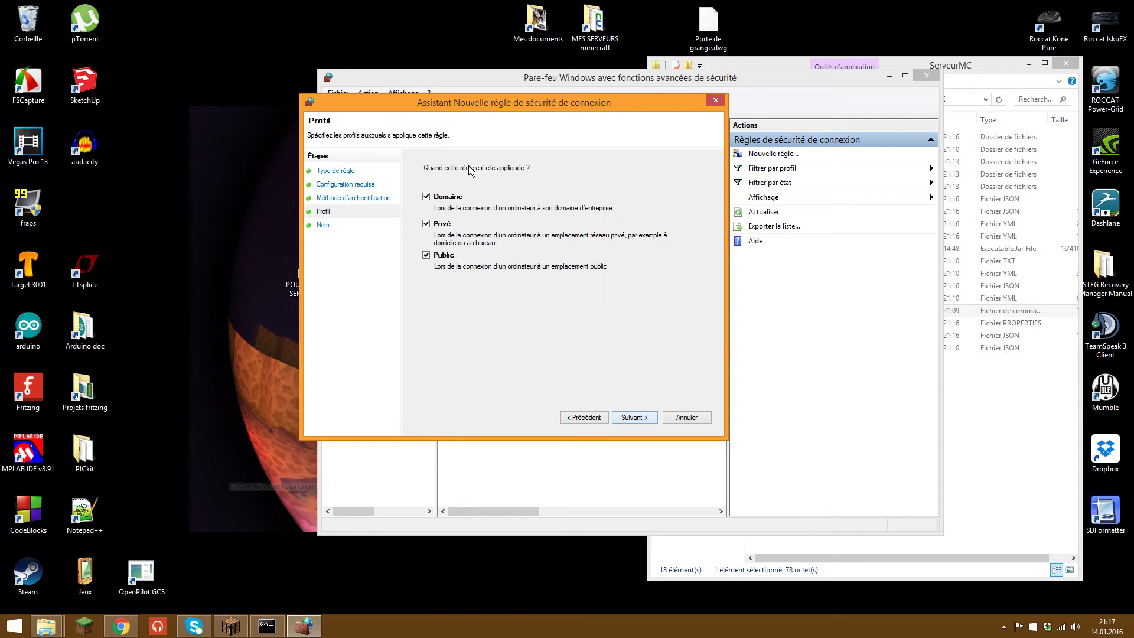
left_click(639, 417)
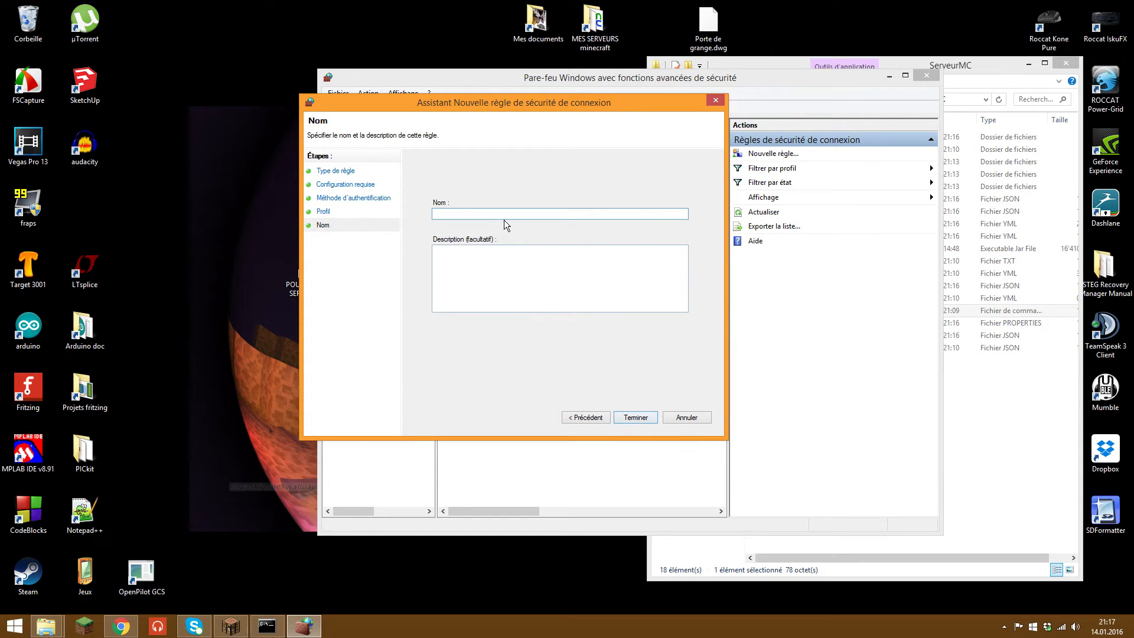
type("serv")
Step: Finish the serveurmc rule and open its properties
type("mc")
left_click(641, 416)
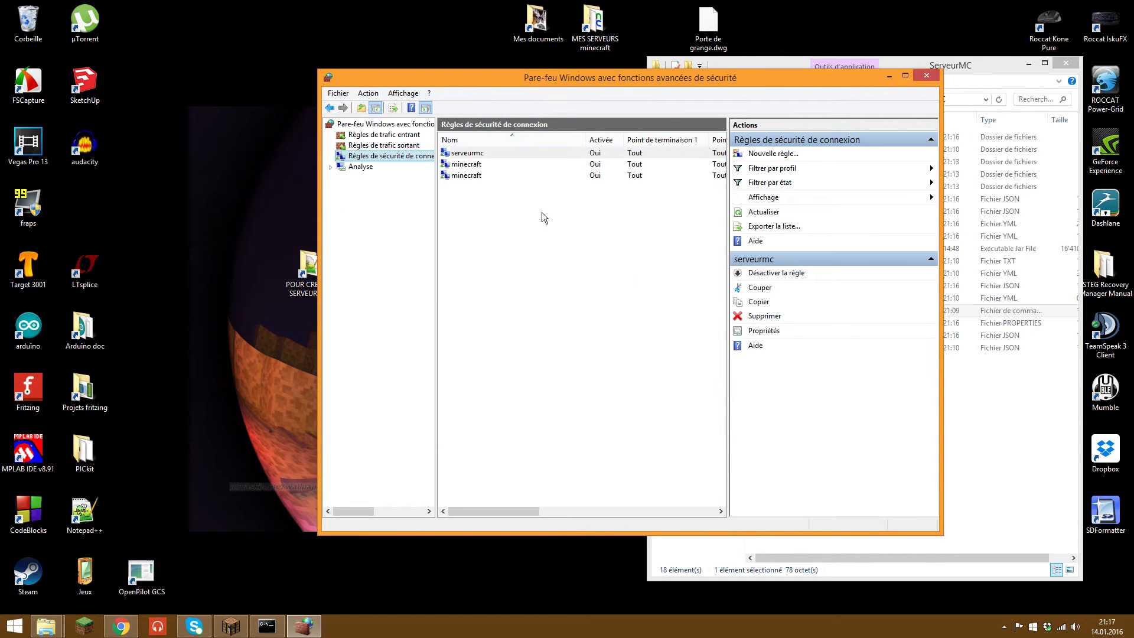
left_click(491, 153)
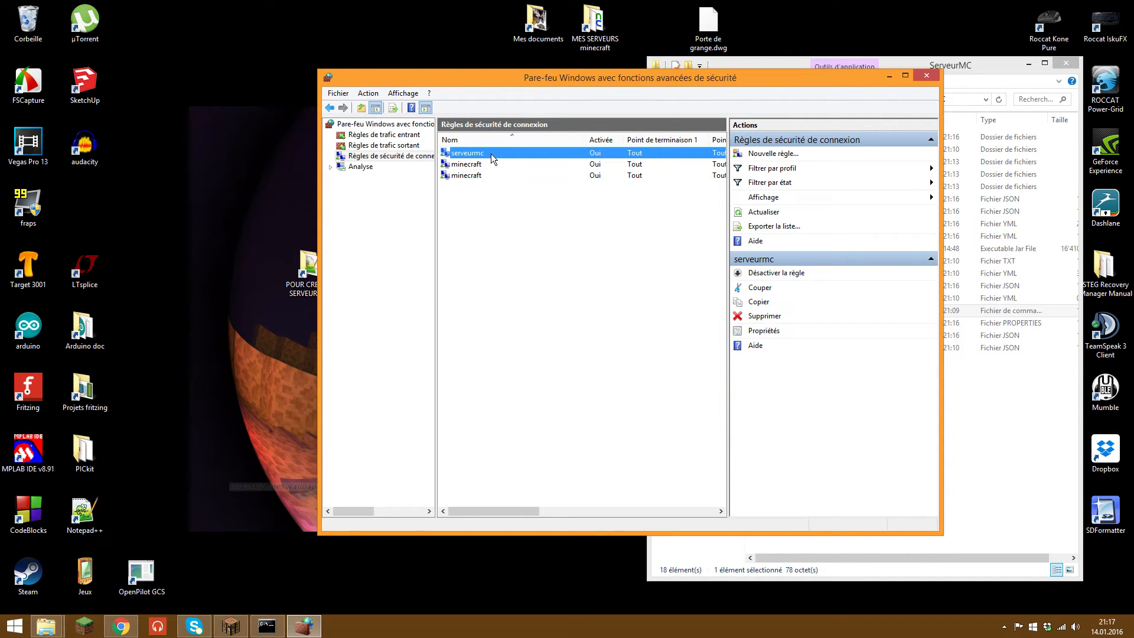
right_click(532, 153)
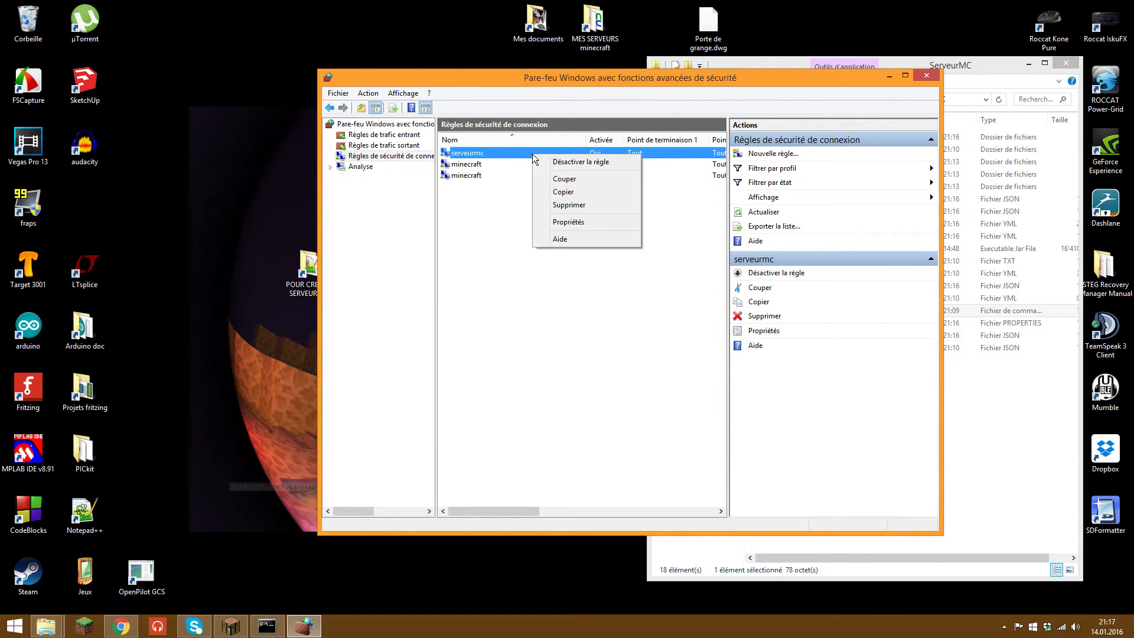
left_click(576, 222)
left_click_drag(649, 175, 546, 101)
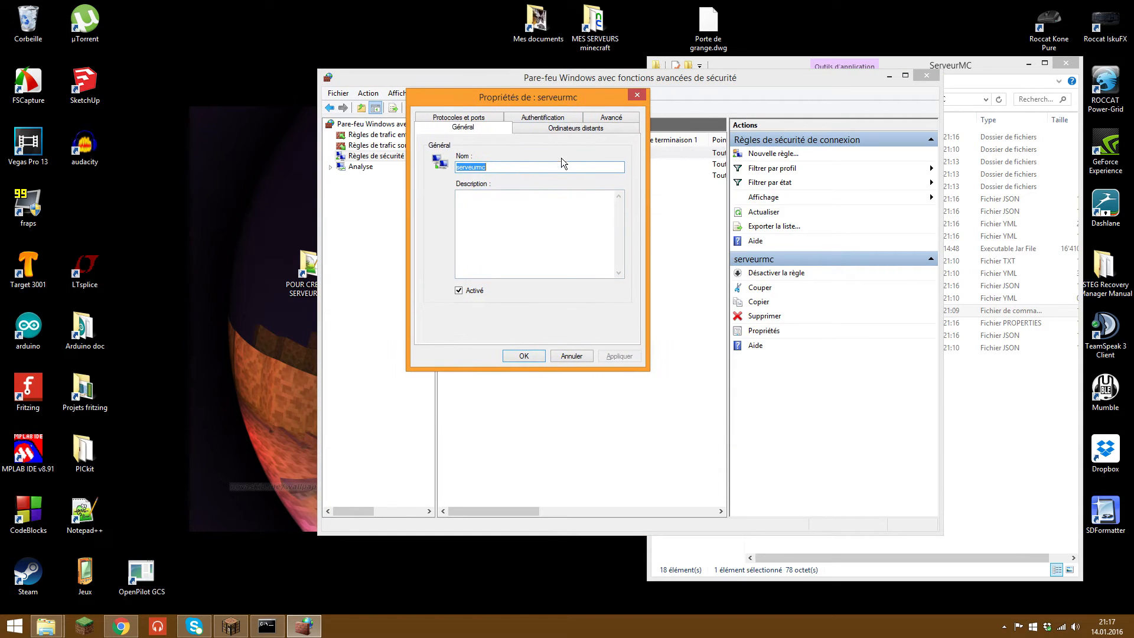
Step: Set the serveurmc rule to TCP with both endpoint ports 25565, then apply and close
left_click(474, 119)
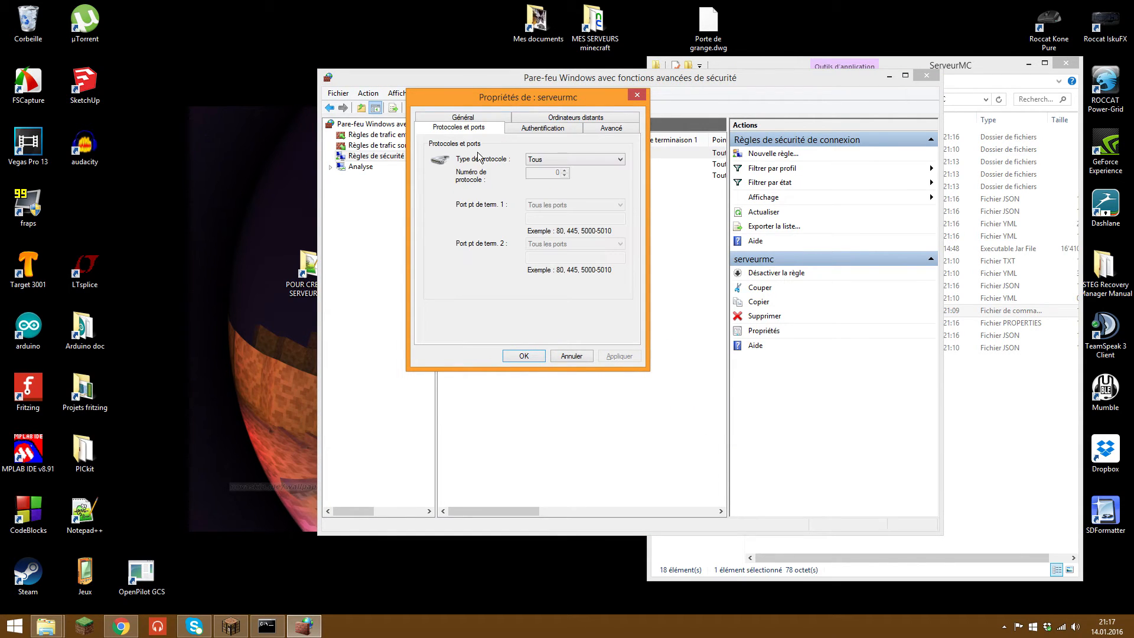
left_click(583, 159)
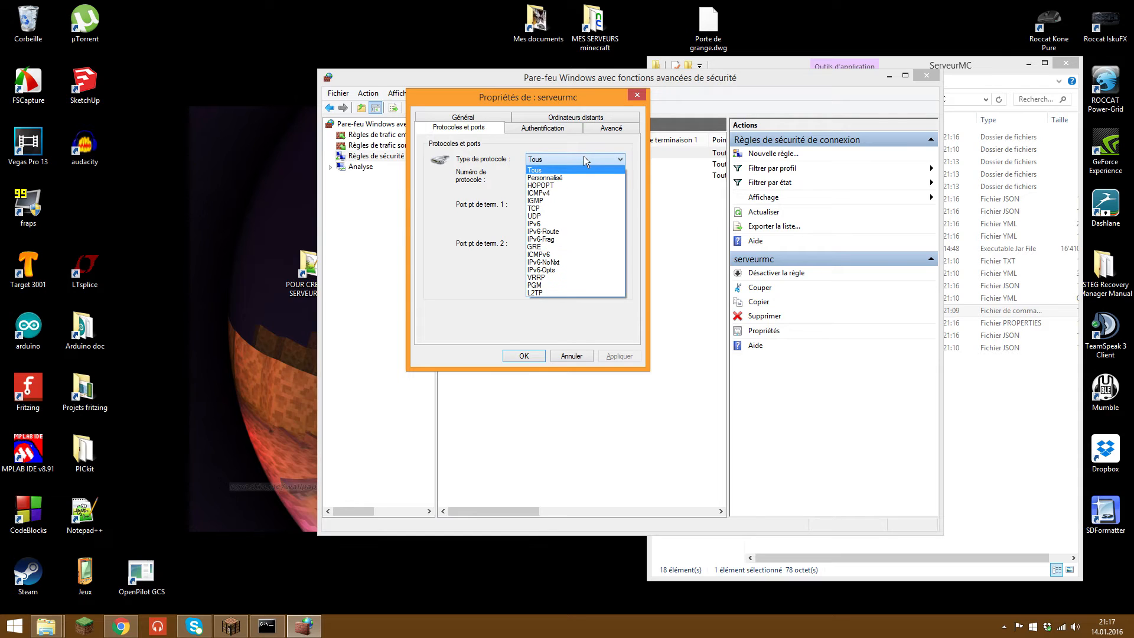
left_click(583, 210)
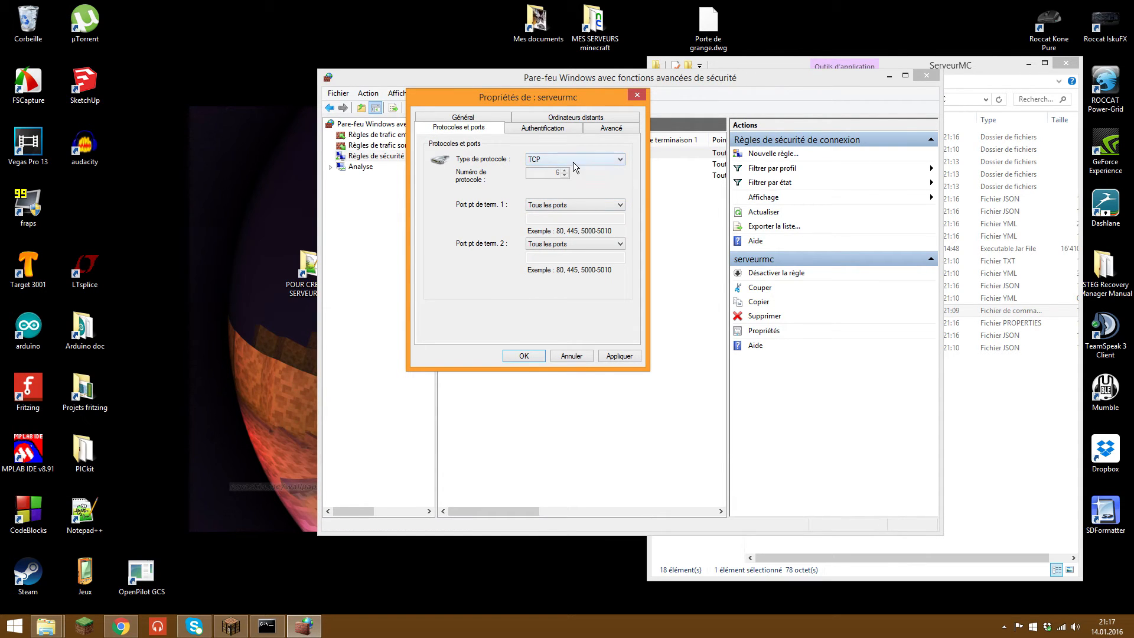
left_click(573, 162)
left_click(566, 158)
left_click(565, 206)
left_click(566, 224)
left_click(567, 218)
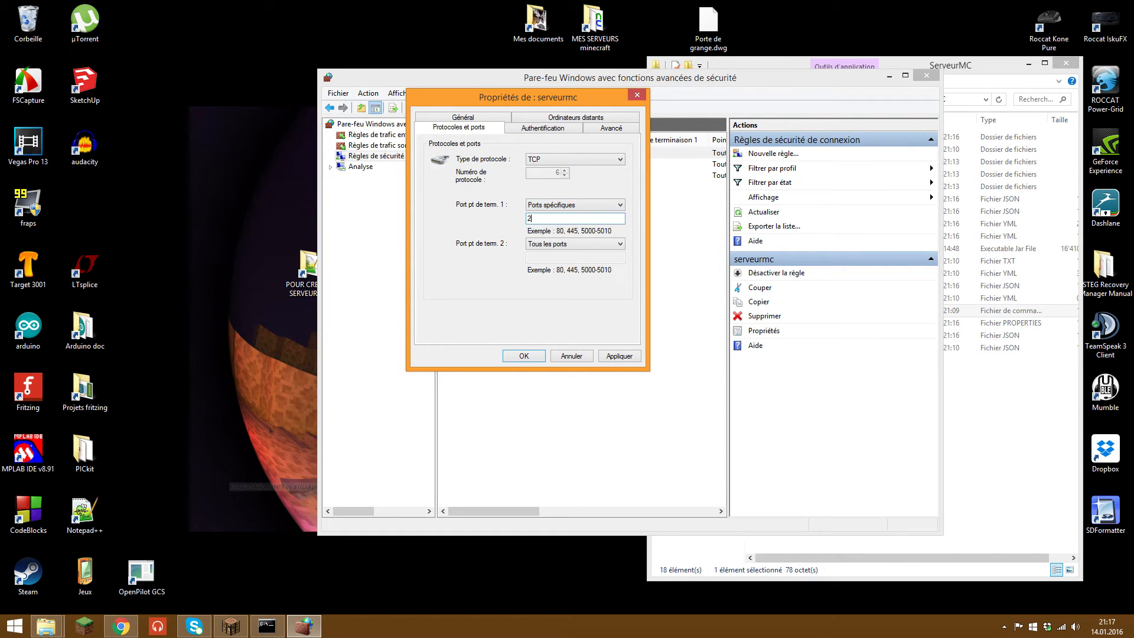
type("25565")
left_click(566, 243)
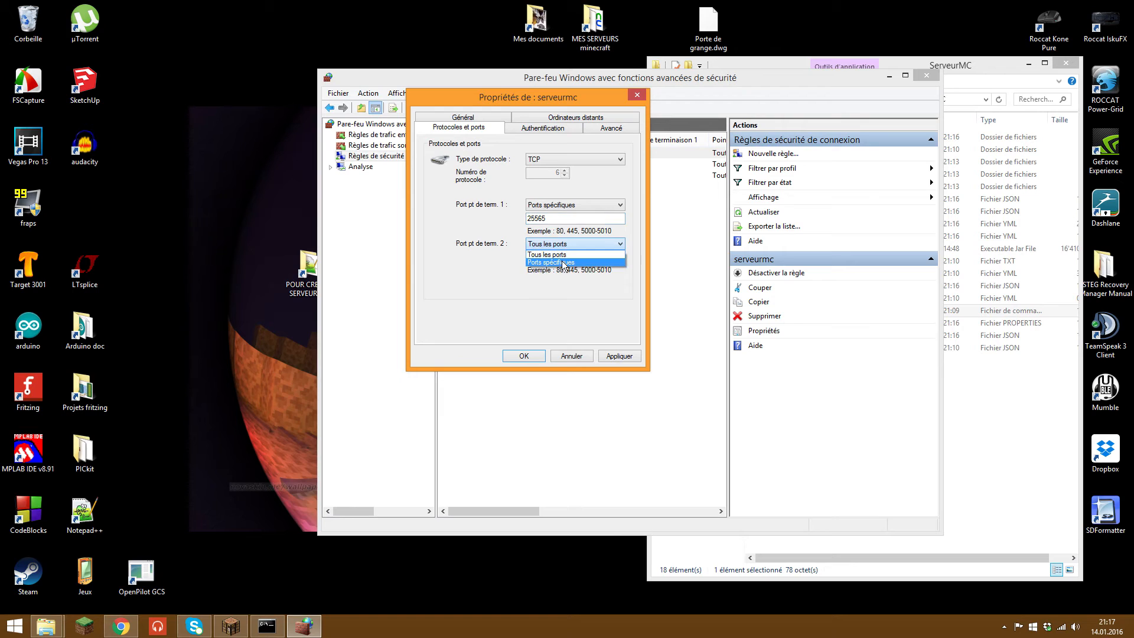
left_click(568, 260)
left_click(569, 258)
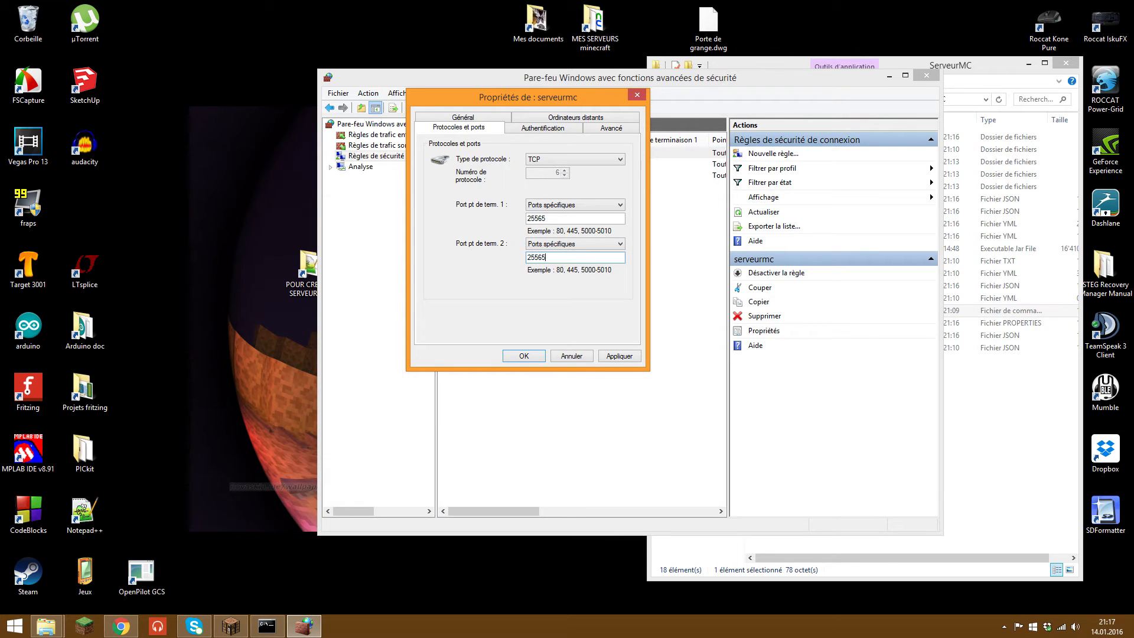
left_click(628, 358)
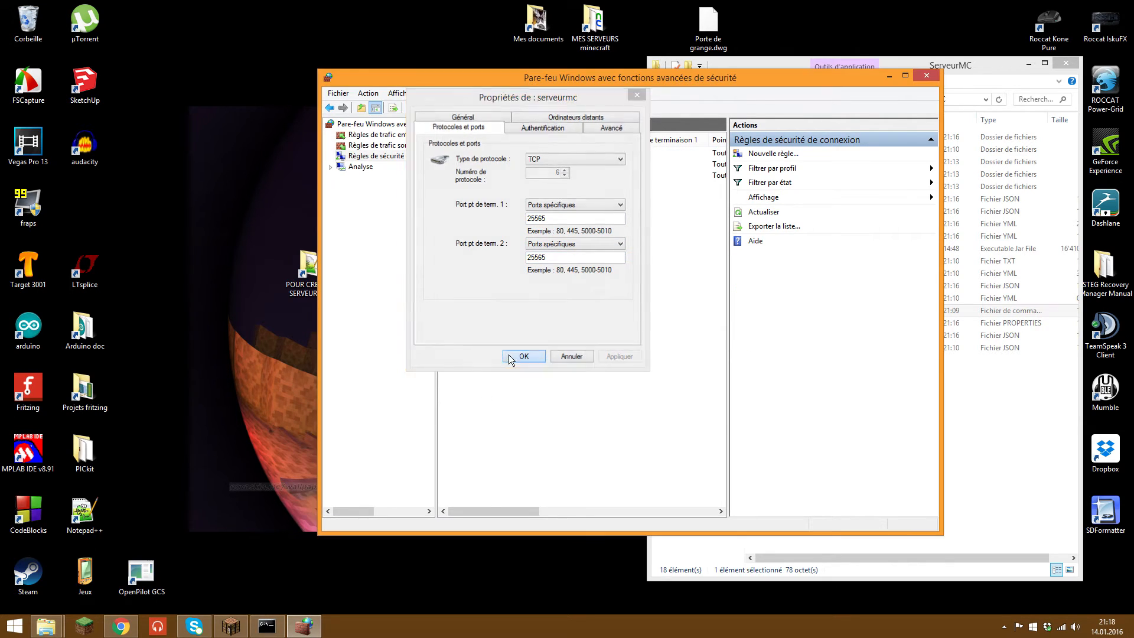
left_click(508, 354)
Step: Delete the serveurmc rule and close the firewall window
left_click_drag(530, 511, 706, 511)
left_click(548, 152)
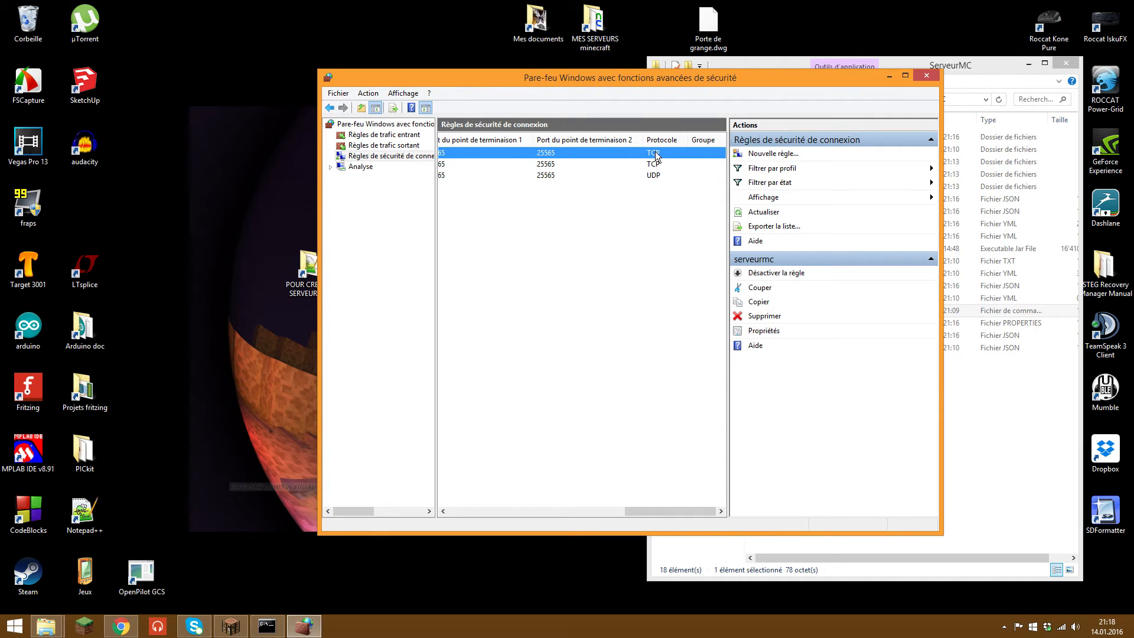
key("Delete")
left_click(615, 357)
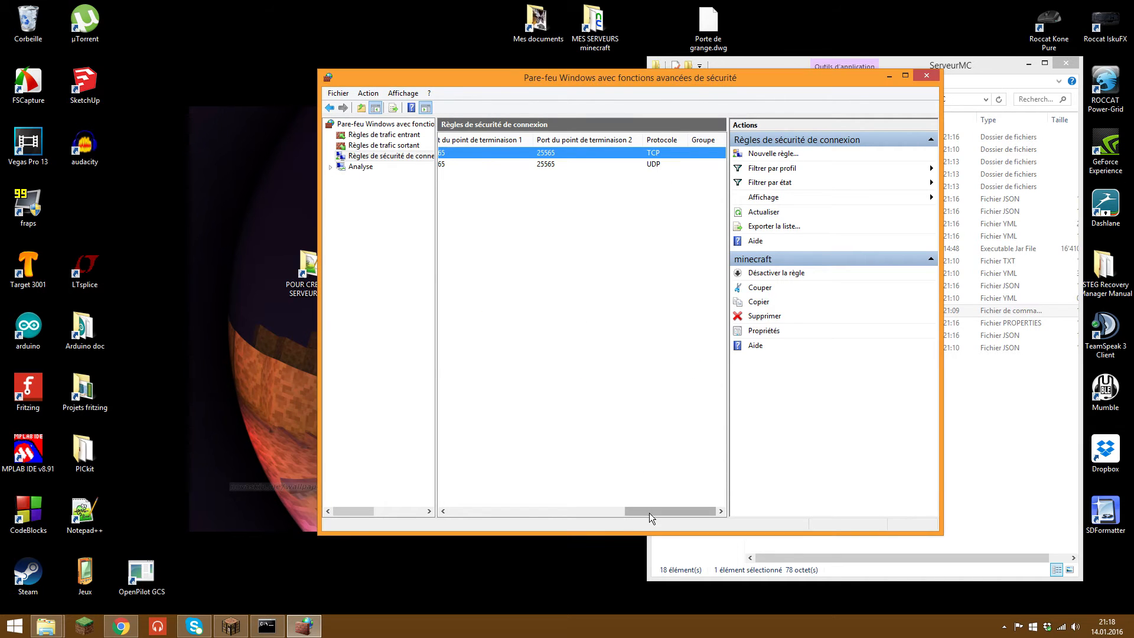
left_click_drag(650, 518, 475, 513)
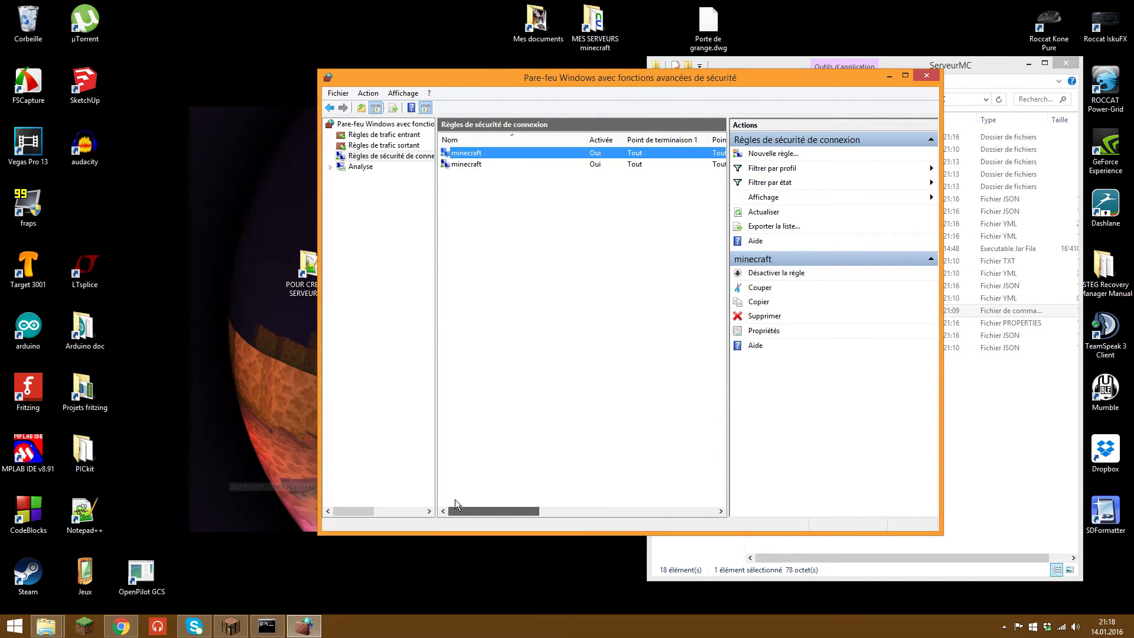
left_click(918, 81)
left_click_drag(471, 361, 254, 181)
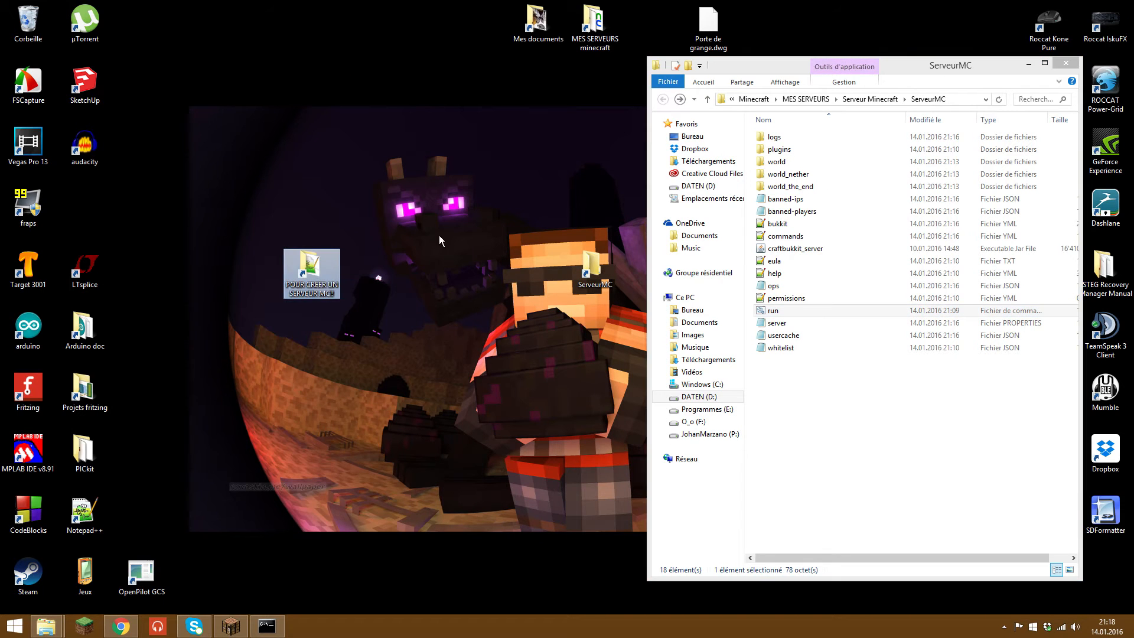
Step: Bring Chrome back on portforward.com's router port forwarding guide and scroll the router list
left_click(121, 626)
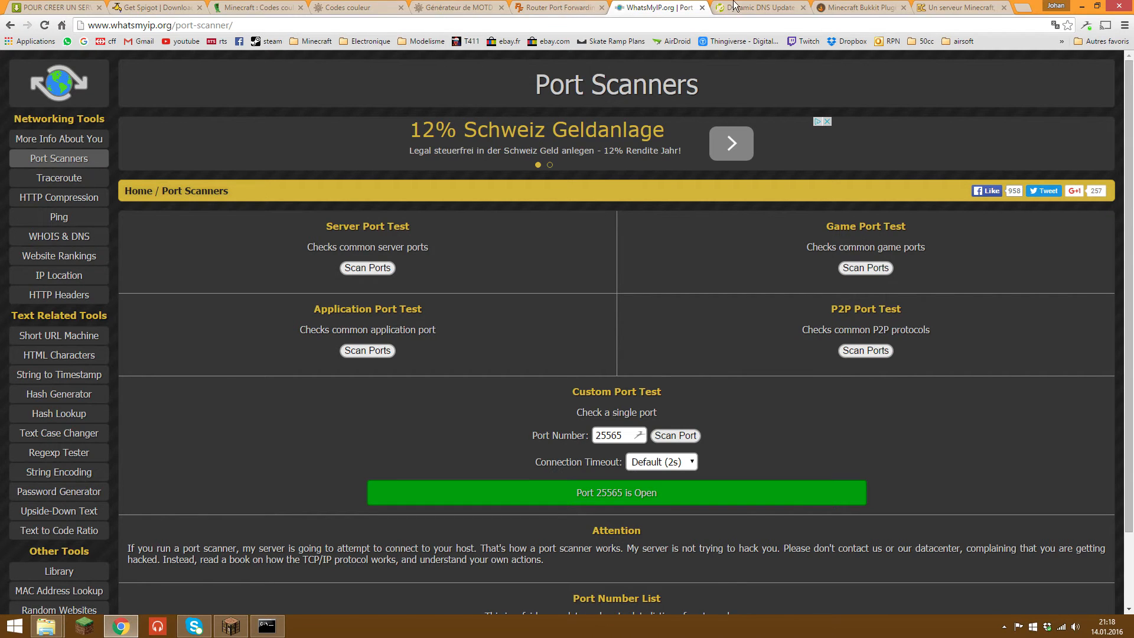
left_click(558, 7)
scroll(886, 195, "down", 1)
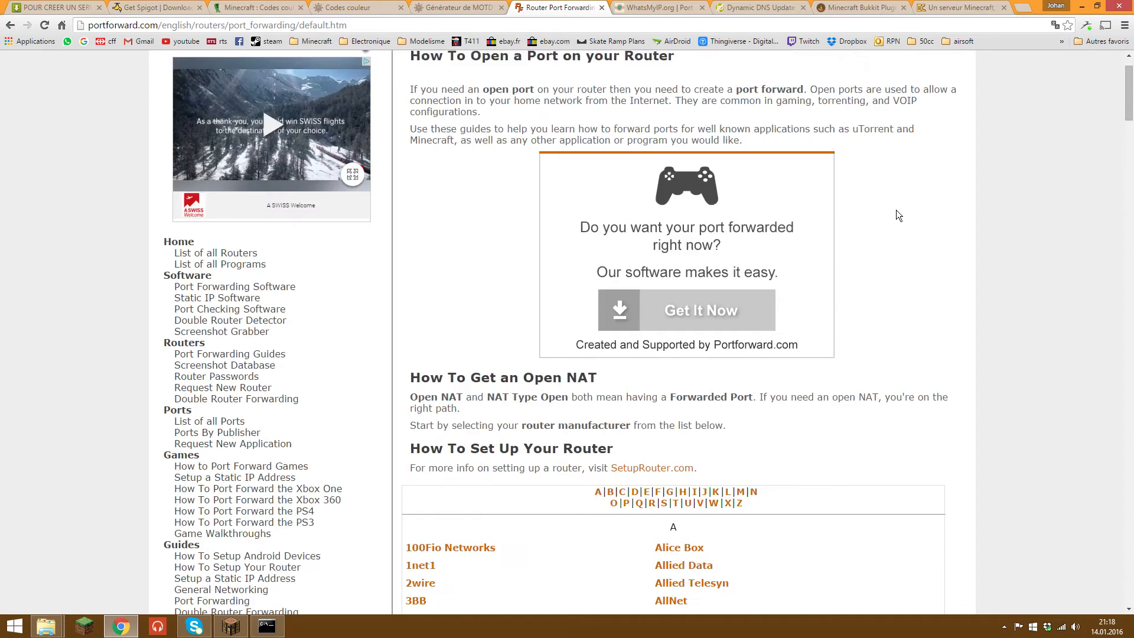
scroll(896, 214, "down", 6)
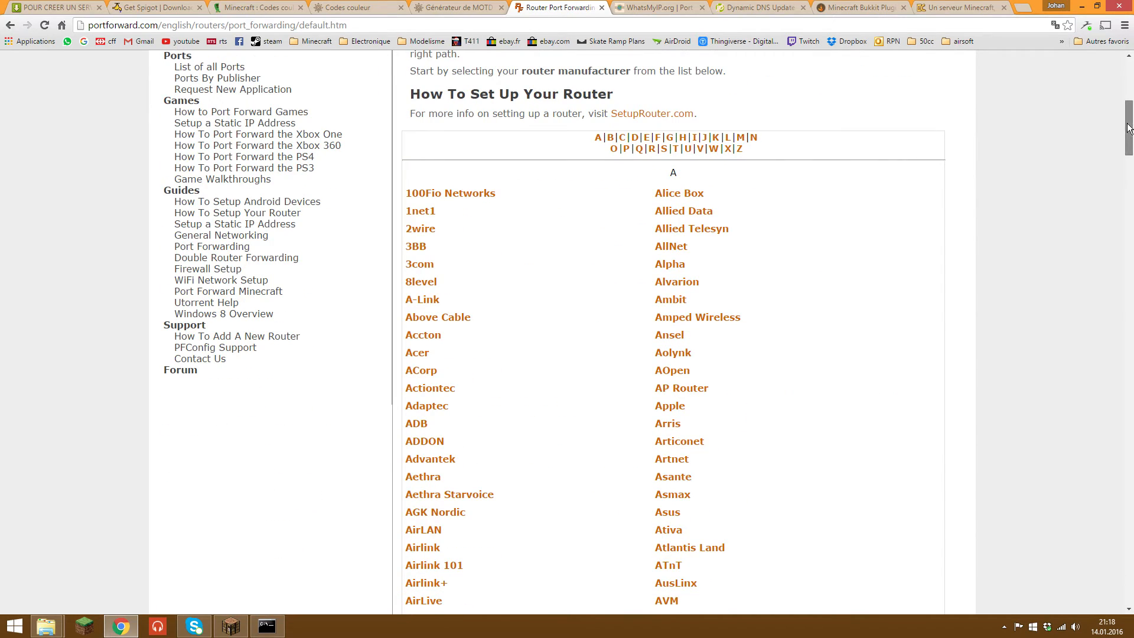
left_click_drag(1128, 128, 1109, 80)
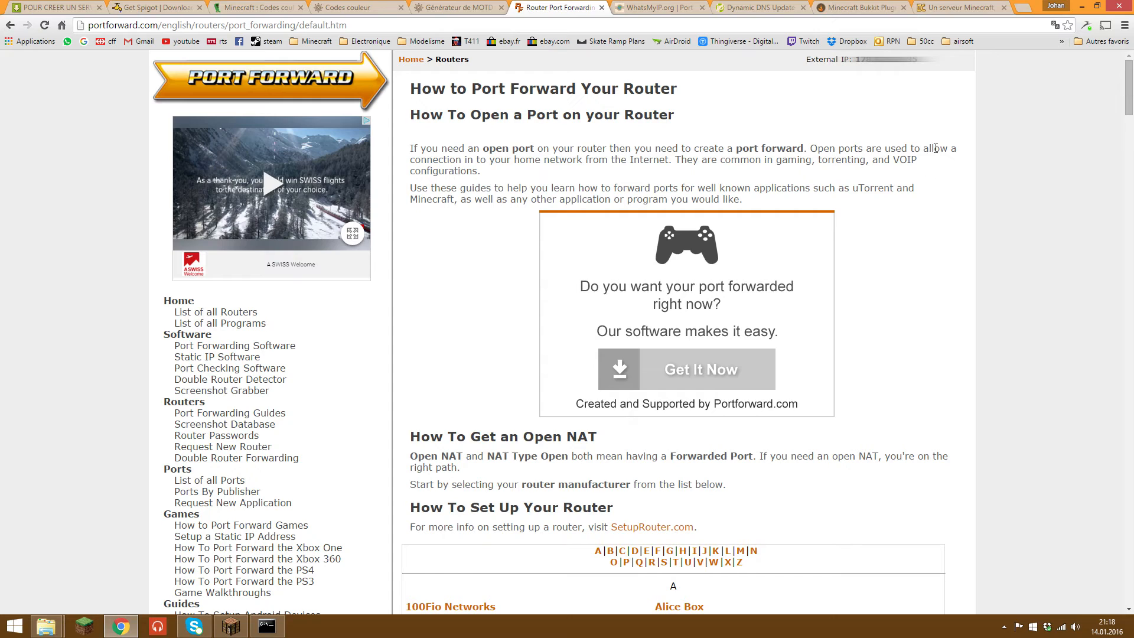
Step: Read the explanation of open ports, scroll further down, and minimize Chrome
left_click_drag(935, 148, 796, 148)
left_click_drag(694, 148, 878, 148)
left_click(931, 171)
left_click(903, 188)
scroll(944, 278, "down", 8)
scroll(943, 277, "down", 5)
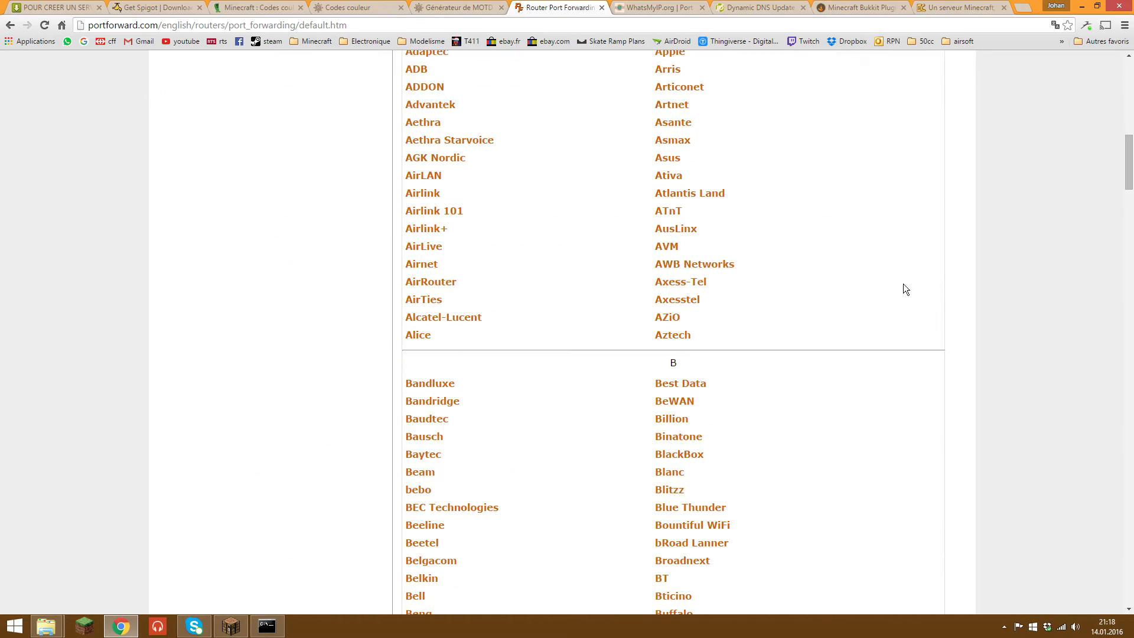
left_click_drag(1129, 163, 1128, 82)
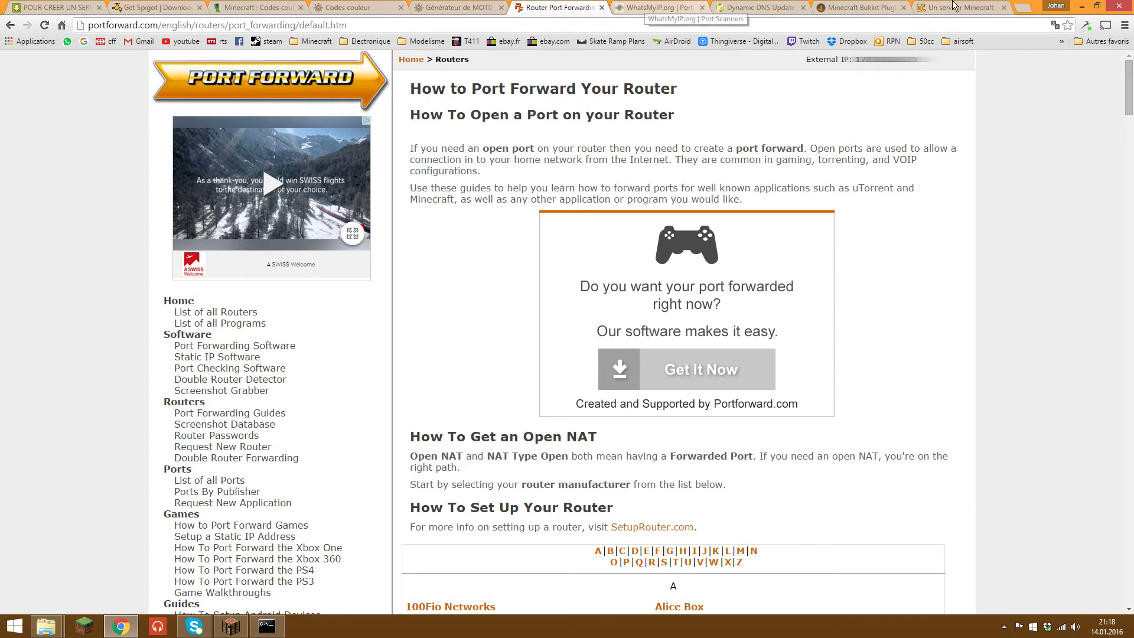
left_click(1086, 5)
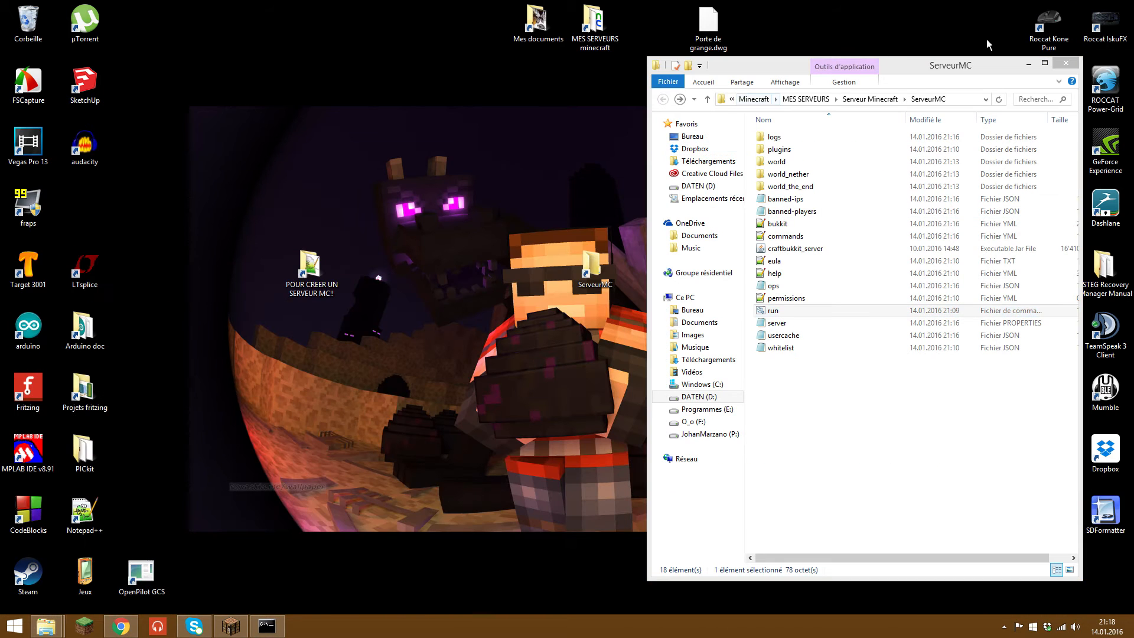
Step: Minimize the ServeurMC folder and return to Chrome on No-IP's DUC for Windows download page
left_click(1029, 63)
left_click_drag(756, 137, 506, 419)
left_click_drag(384, 137, 448, 144)
left_click_drag(383, 95, 803, 465)
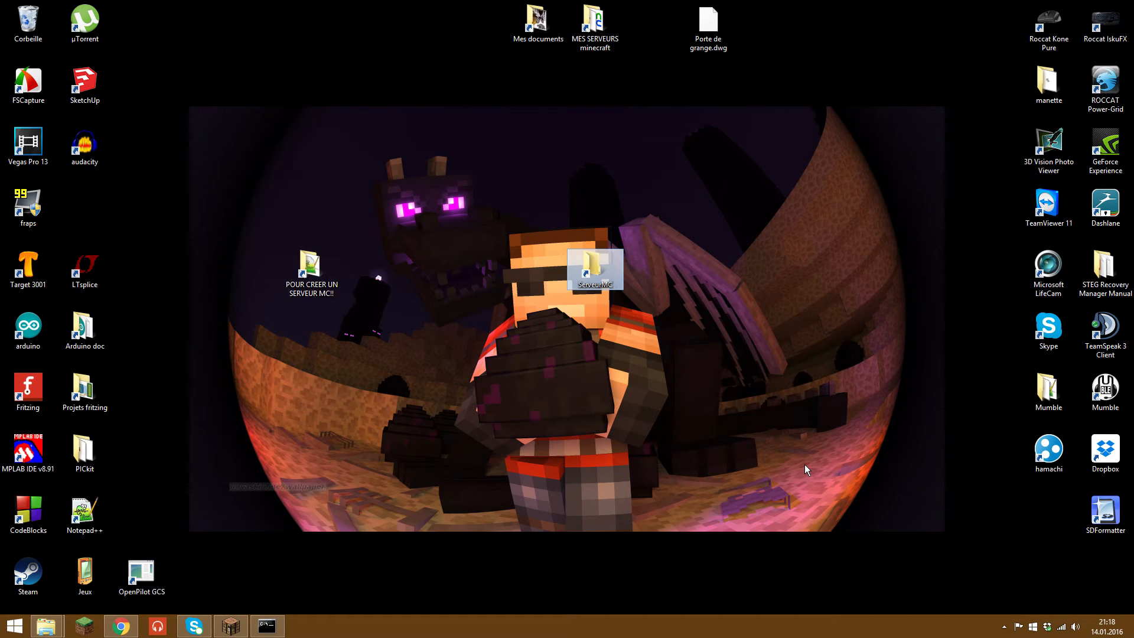
left_click(495, 414)
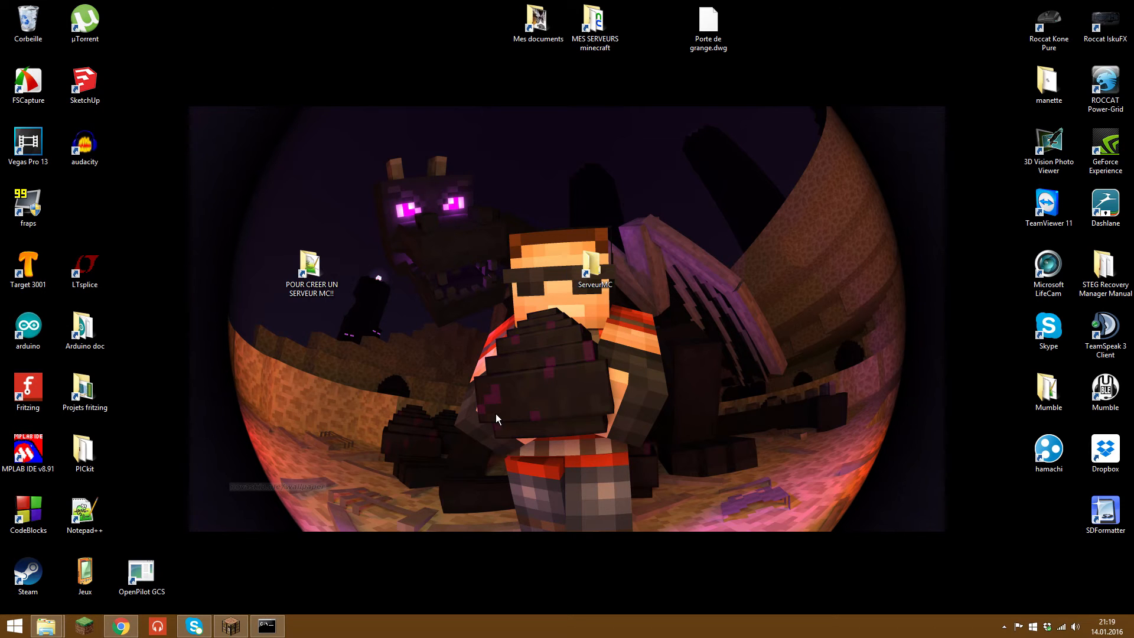
left_click(121, 626)
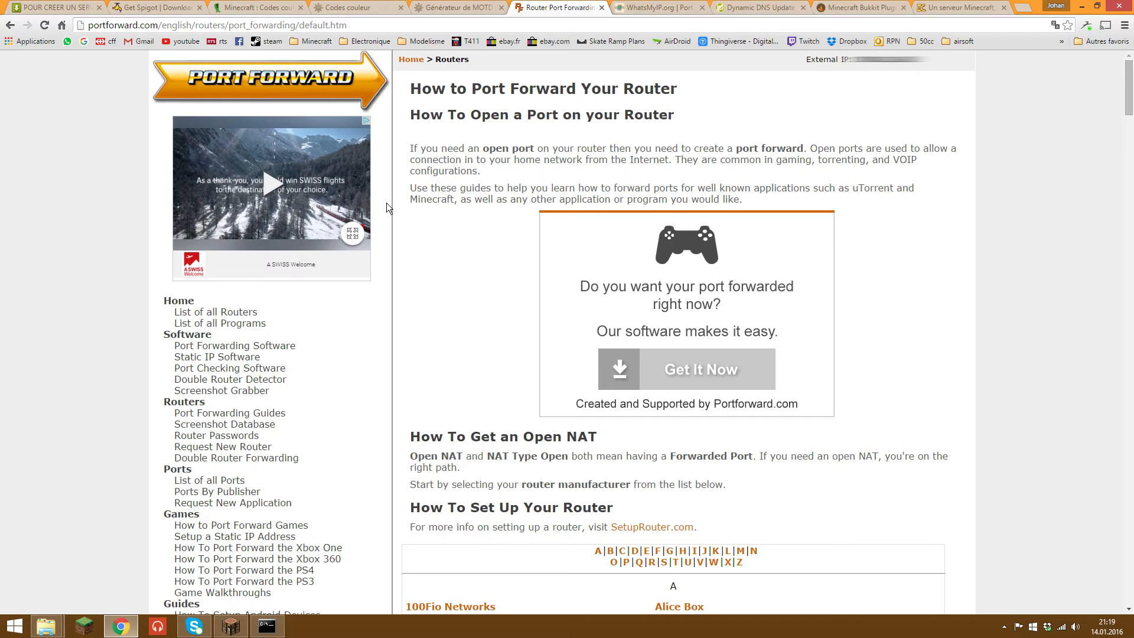
left_click(744, 7)
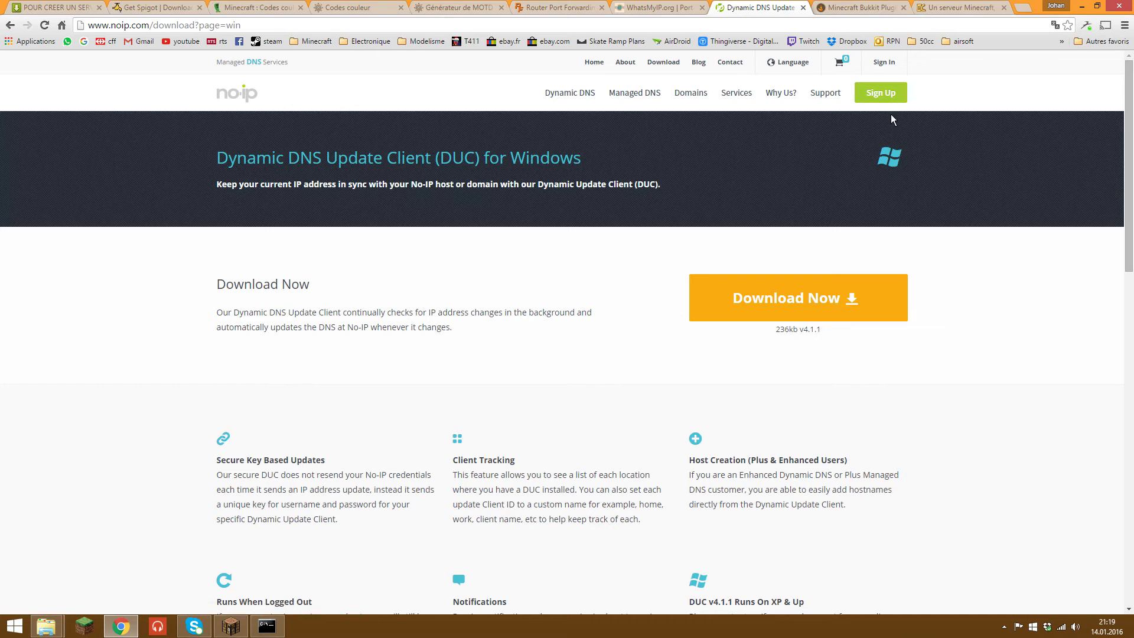
Step: Sign in to No-IP with the account username and password
left_click(895, 66)
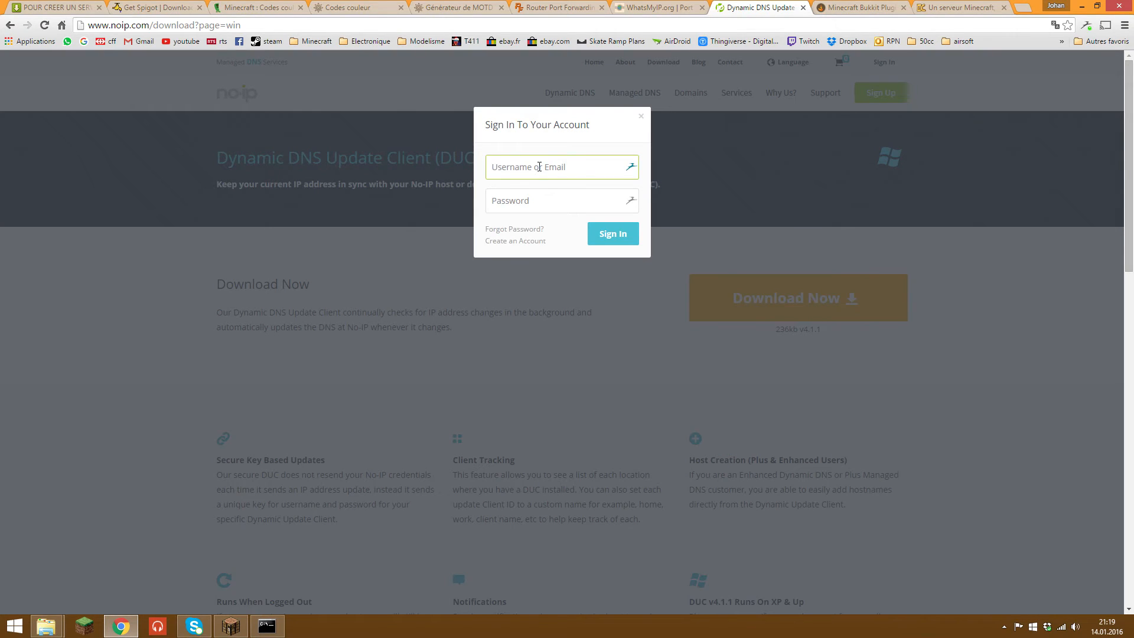
type("marzano_")
key("Tab")
type("••")
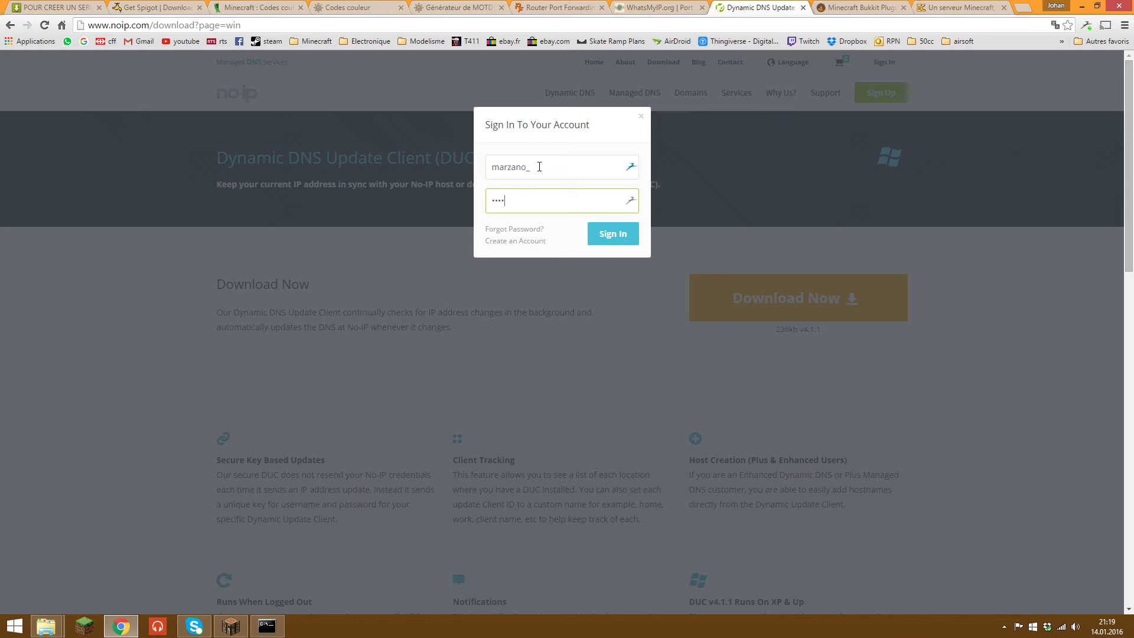
key("BackSpace")
key("BackSpace")
key("BackSpace")
key("BackSpace")
type("••")
key("Return")
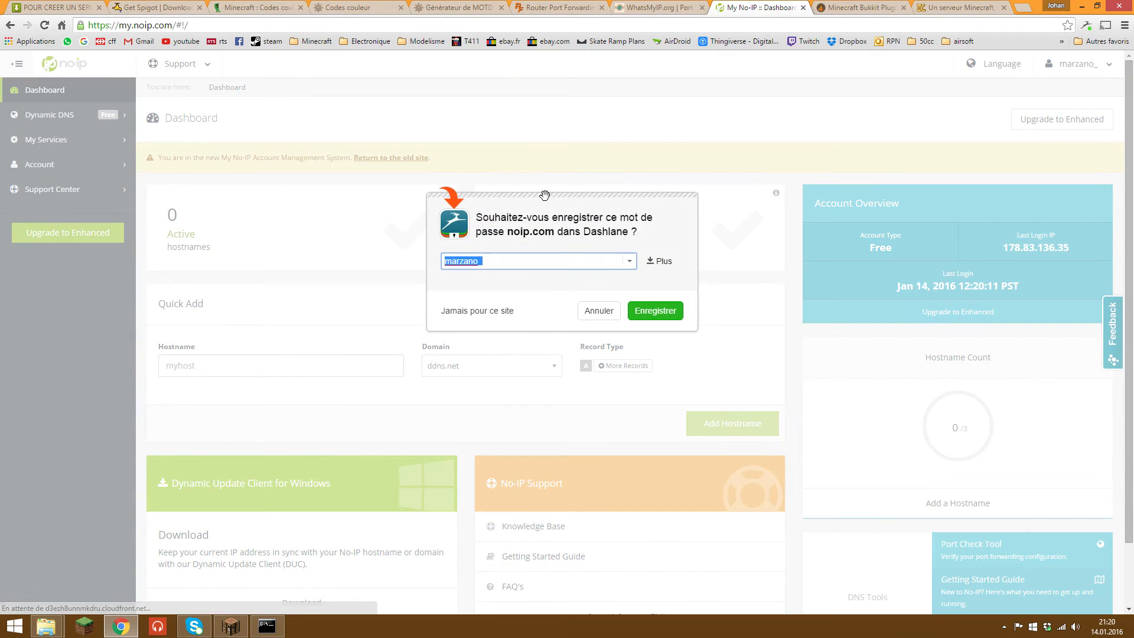
Step: Dismiss the save-password prompt and add the free hostname serveurmctest on the ddns.net domain
left_click(603, 312)
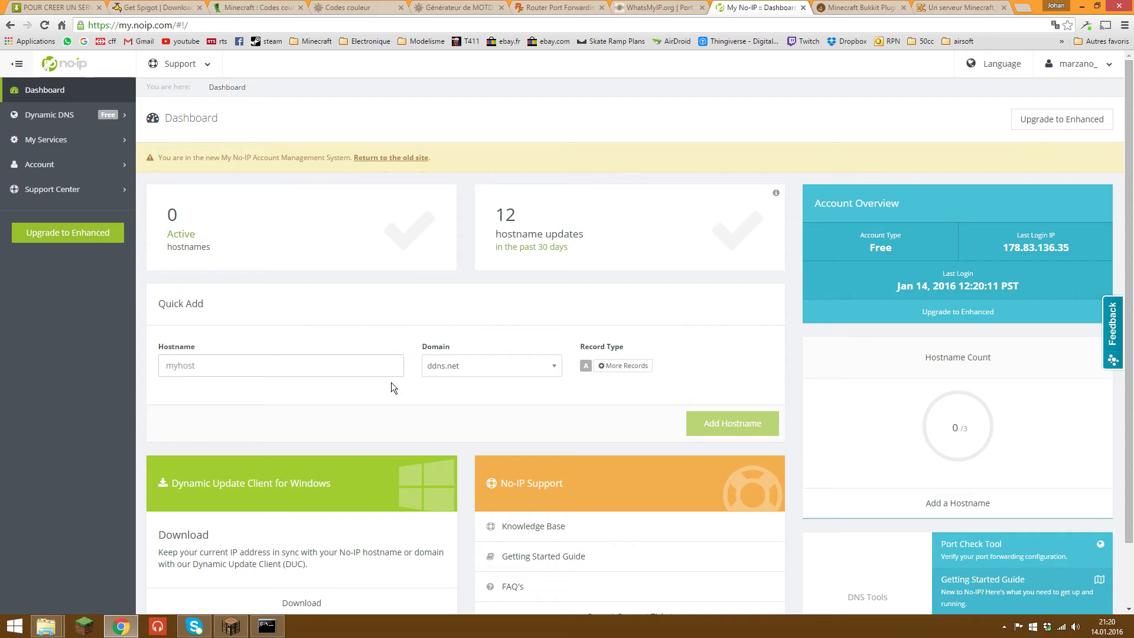
left_click(291, 367)
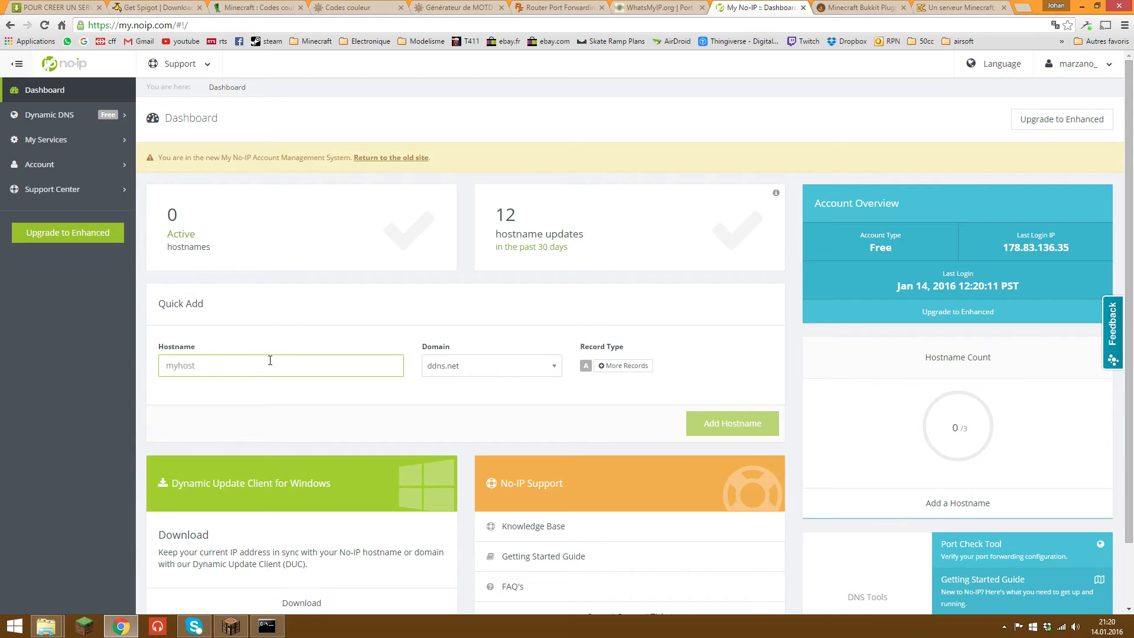
type("Te")
key("BackSpace")
key("BackSpace")
key("BackSpace")
type("serveur")
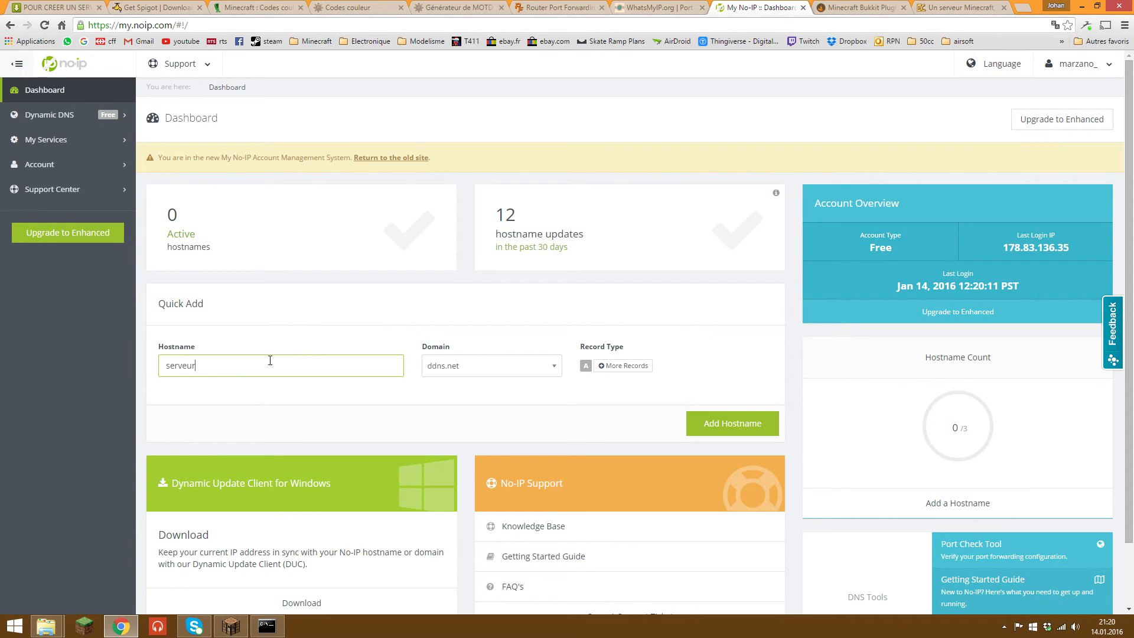
type("mctest")
left_click(437, 366)
left_click(470, 339)
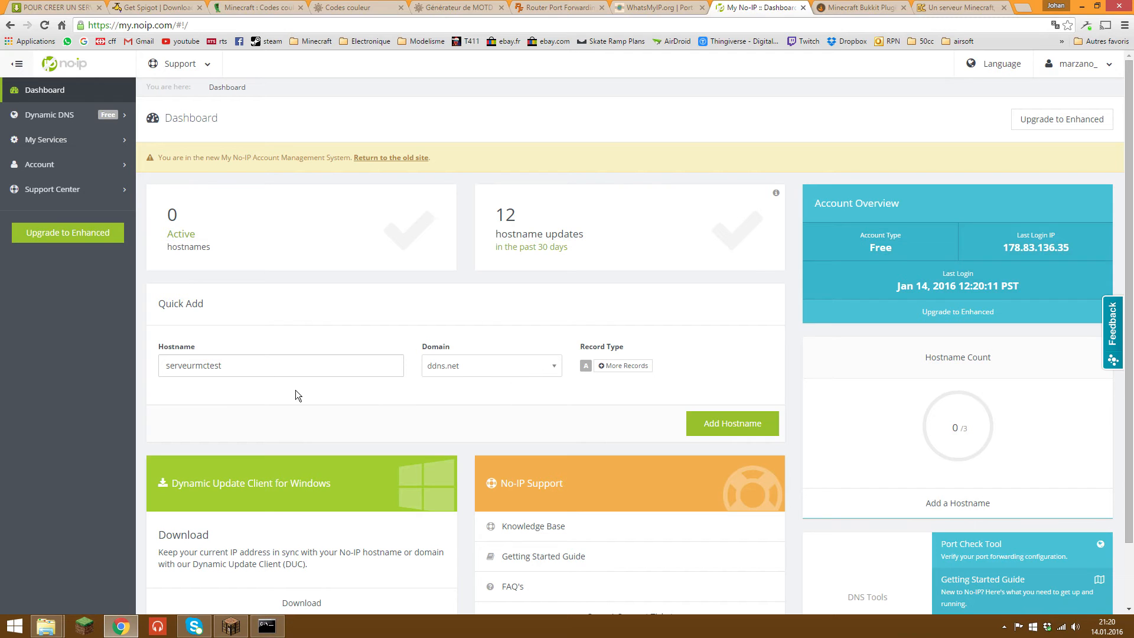
left_click(703, 425)
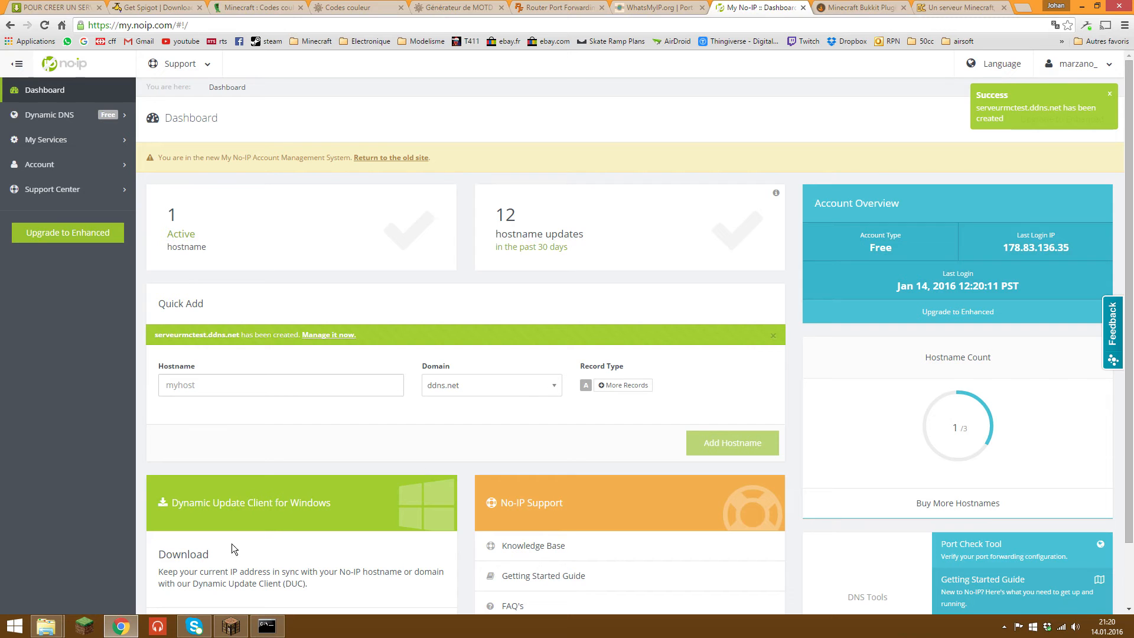
Step: Recheck the port scanner result, then launch the No-IP DUC client from Windows search
left_click(676, 7)
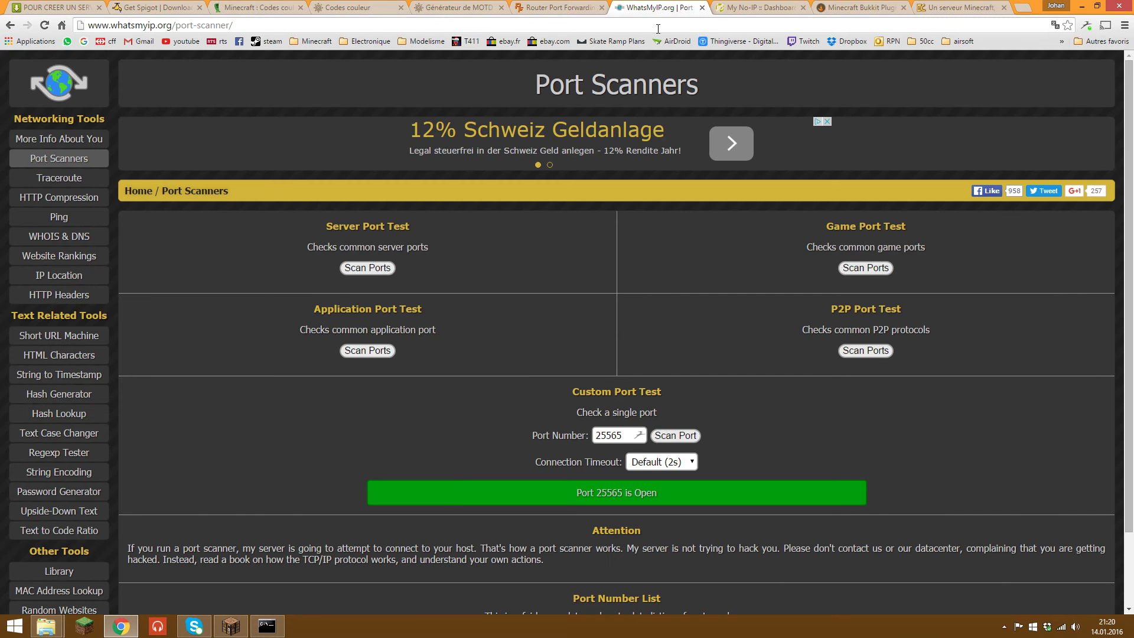
left_click(747, 7)
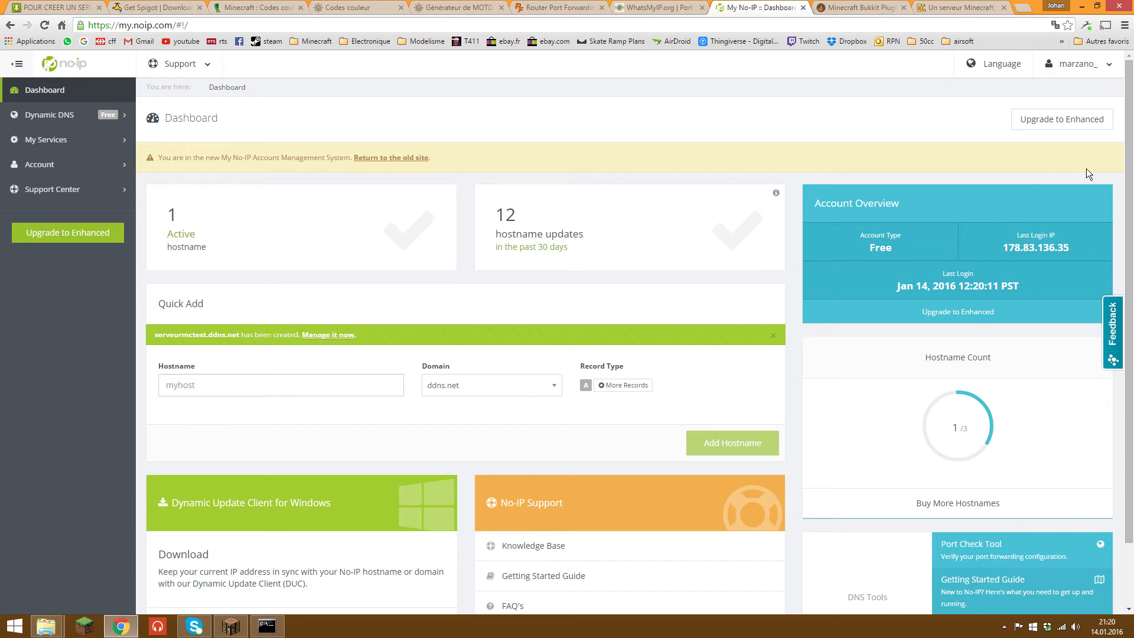
mouse_move(1131, 3)
left_click(1097, 97)
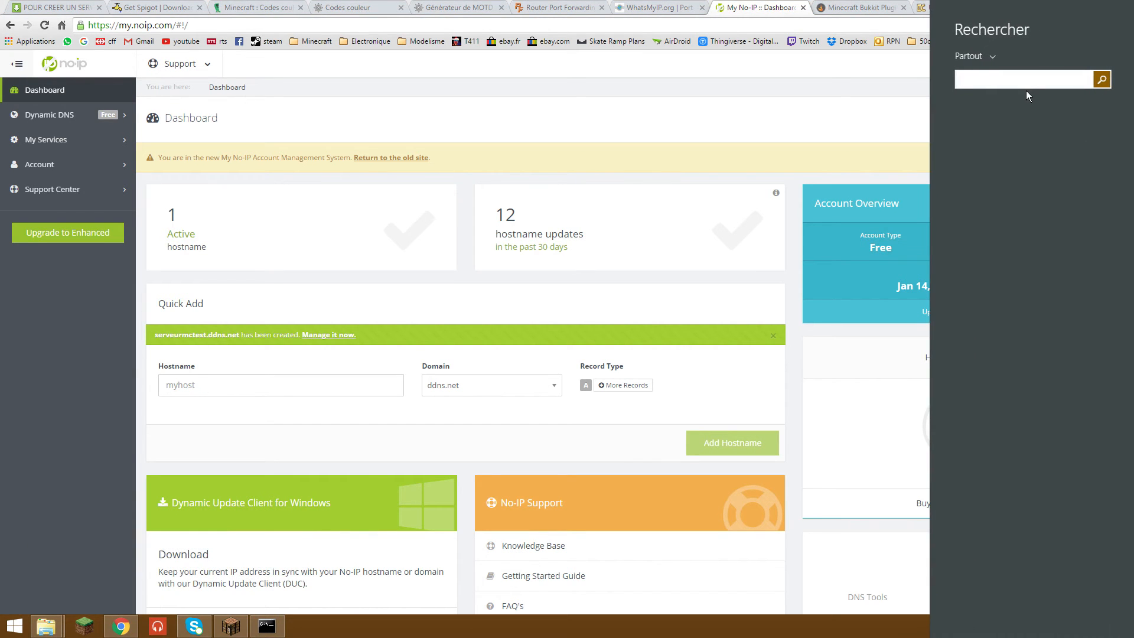
type("cmd")
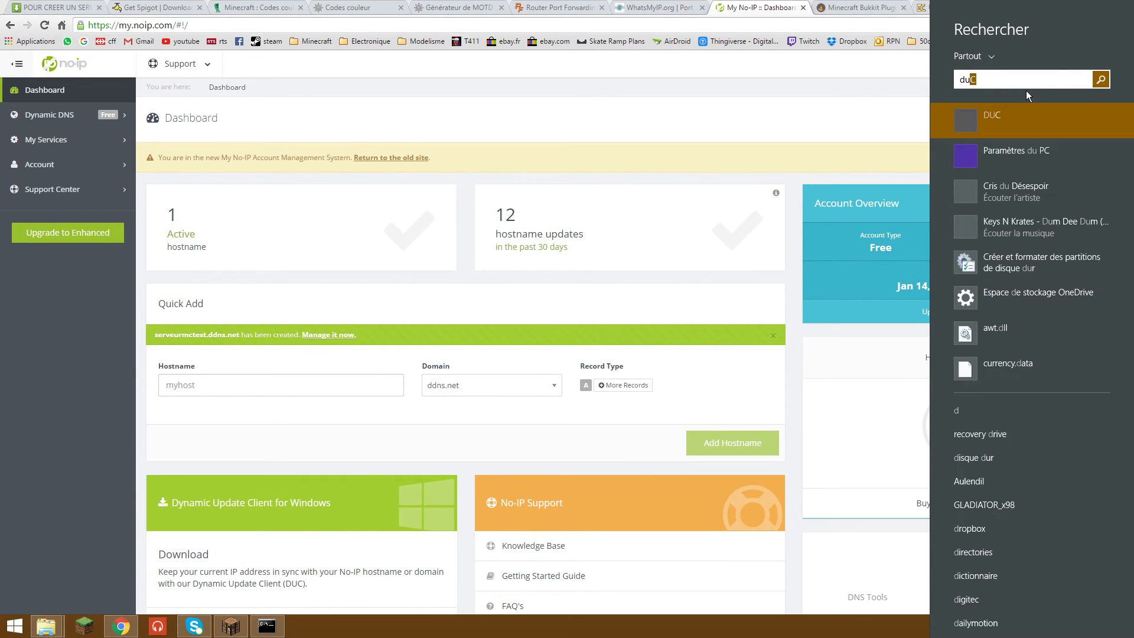
left_click(1015, 124)
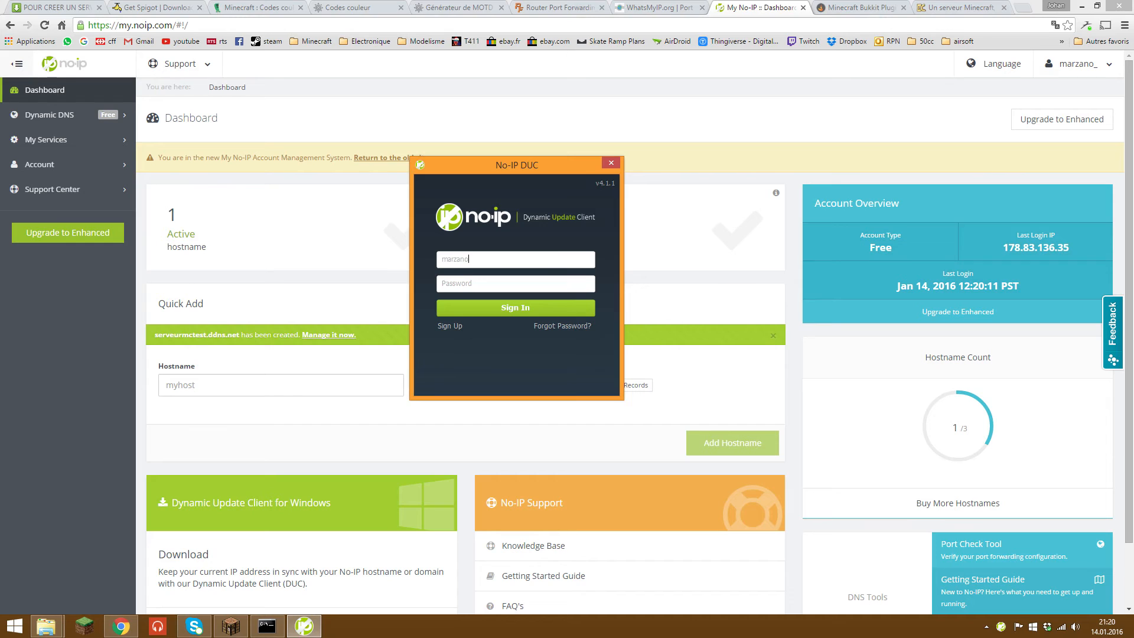
Step: Sign in to DUC and save serveurmctest.ddns.net as the host to keep updated
left_click(516, 283)
key("Return")
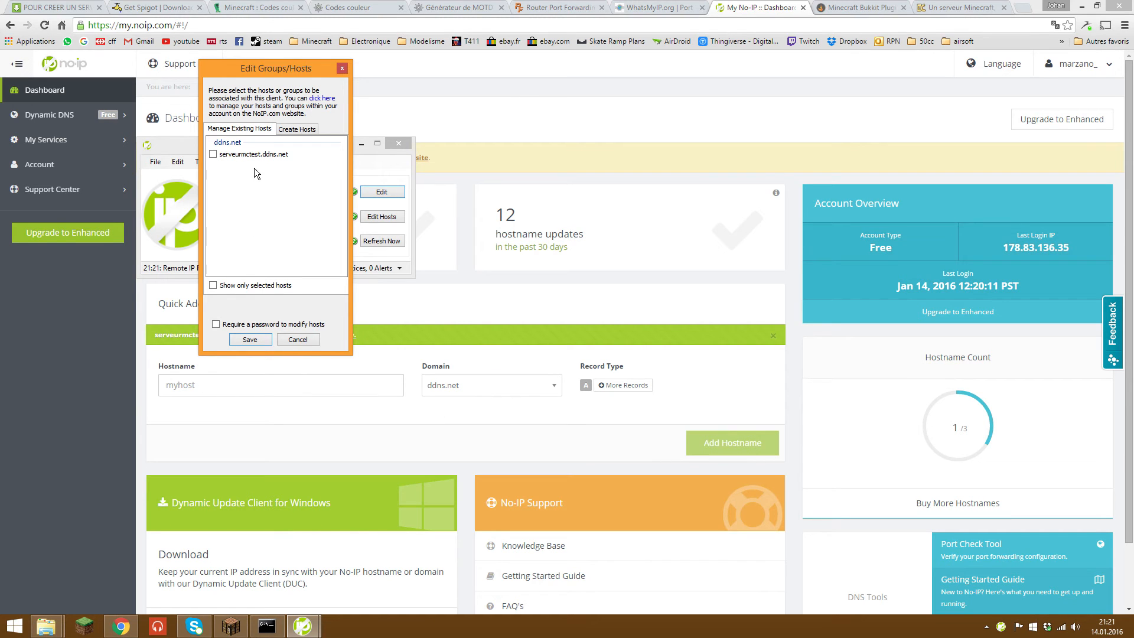
left_click(213, 155)
left_click(250, 340)
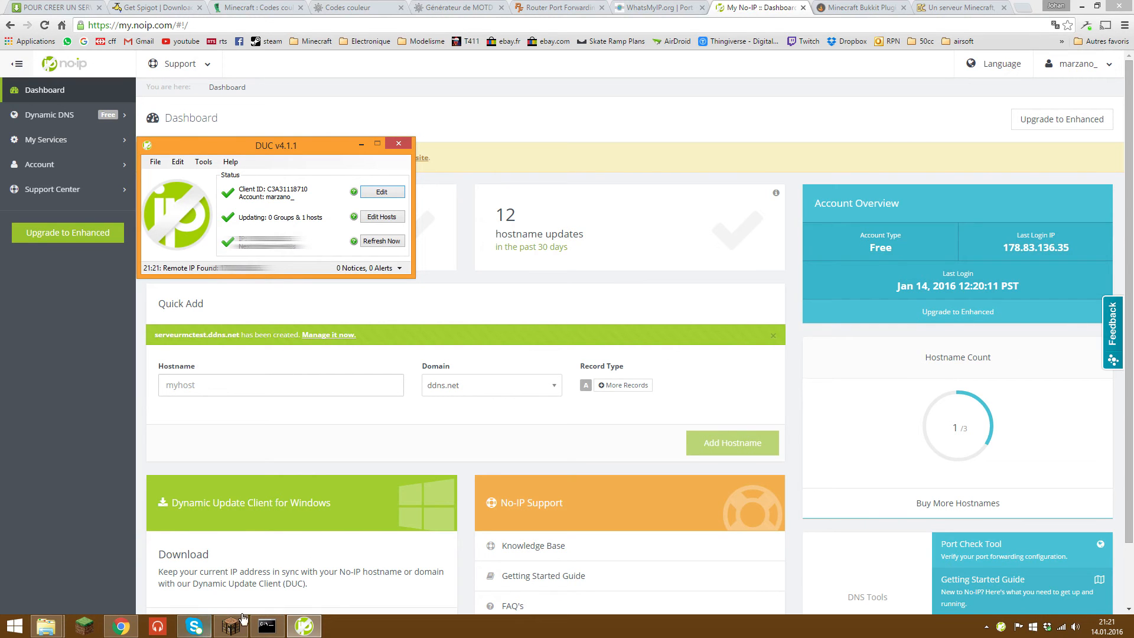
Step: Shut down the CraftBukkit server with the stop command and close its console
left_click(267, 625)
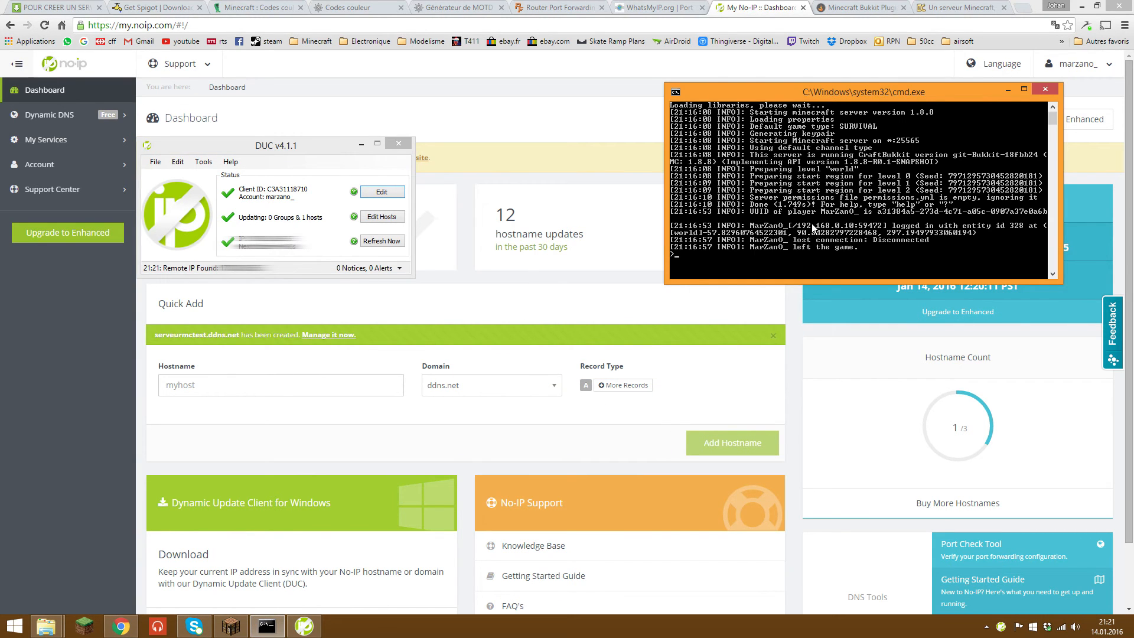
key("Return")
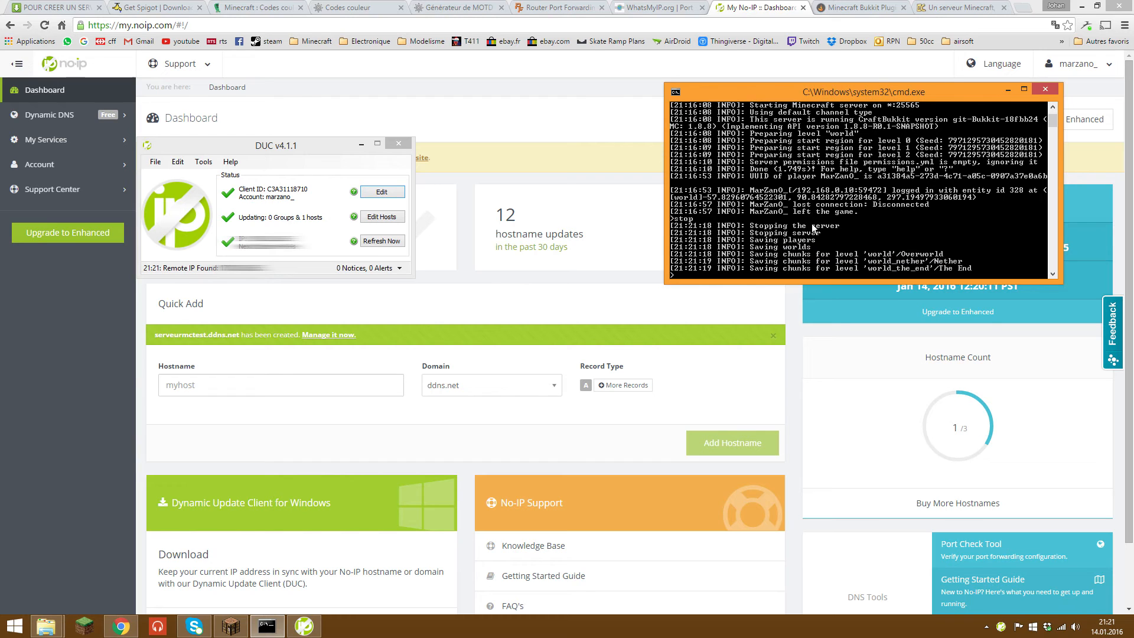
key("Return")
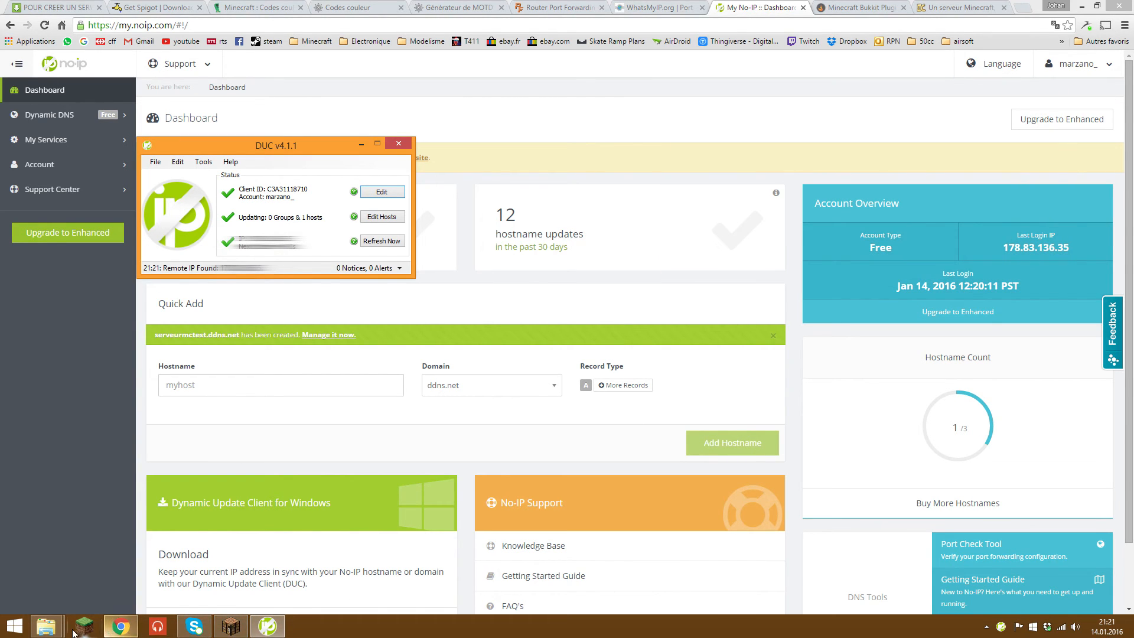
Step: Restart the server by running run.bat in ServeurMC and position the new console window
mouse_move(45, 626)
left_click(207, 561)
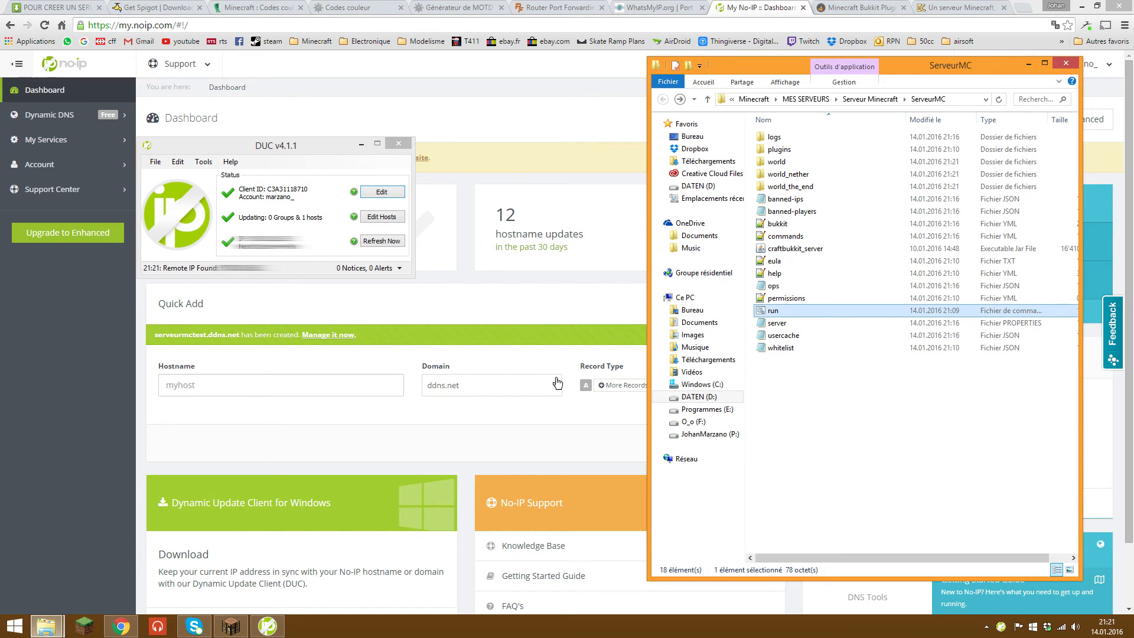
double_click(773, 310)
left_click_drag(240, 38, 885, 101)
left_click_drag(873, 101, 871, 102)
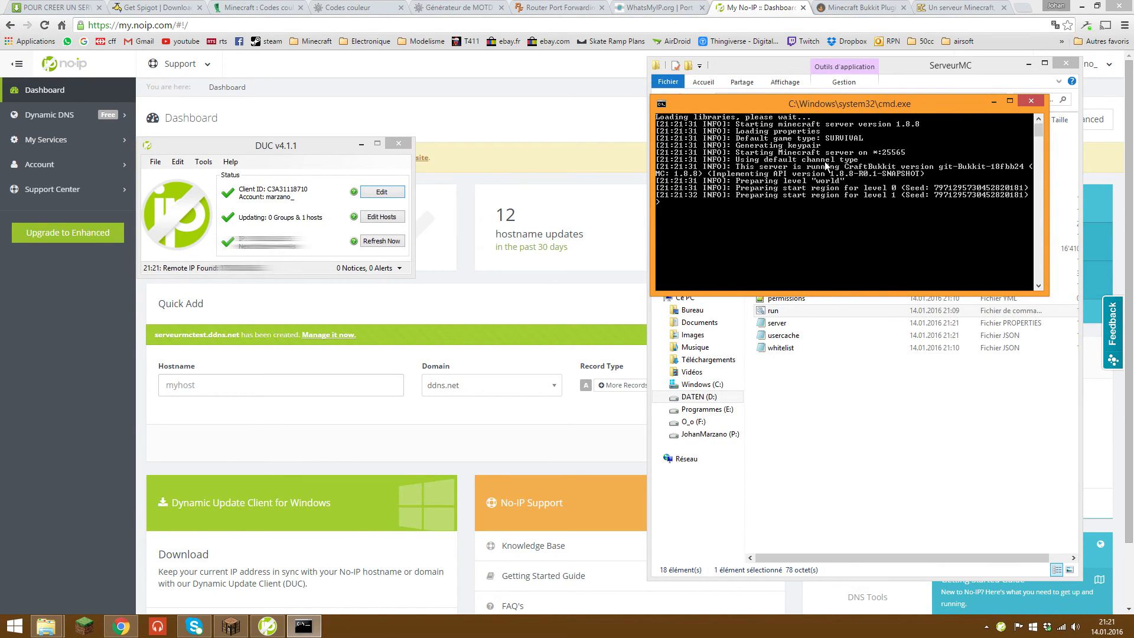
Step: Quick-connect to serveurmctest.ddns.net instead of 192.168.0.10 and join the server
left_click(239, 628)
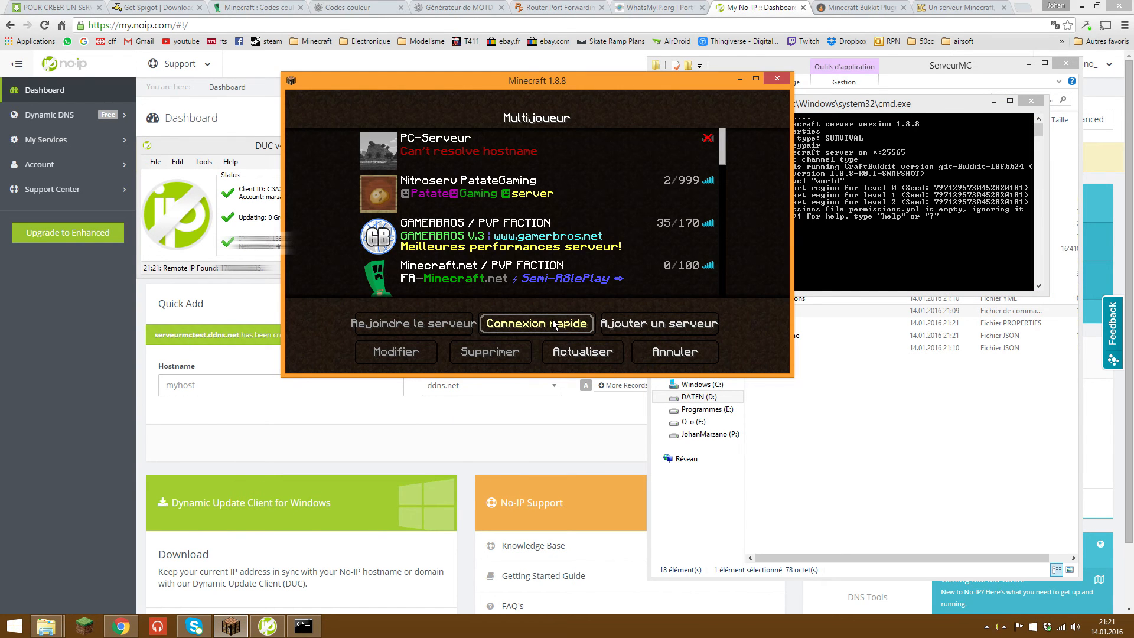
left_click(554, 324)
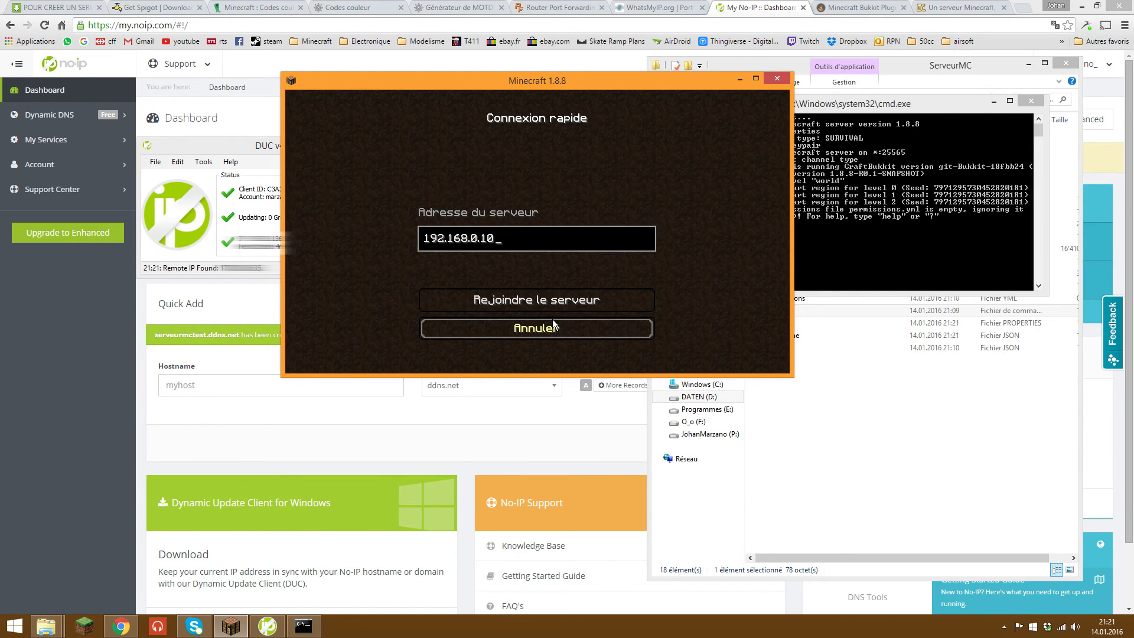
key("BackSpace")
key("BackSpace")
key("BackSpace")
key("BackSpace")
key("BackSpace")
key("BackSpace")
key("BackSpace")
key("BackSpace")
key("BackSpace")
key("BackSpace")
key("BackSpace")
key("BackSpace")
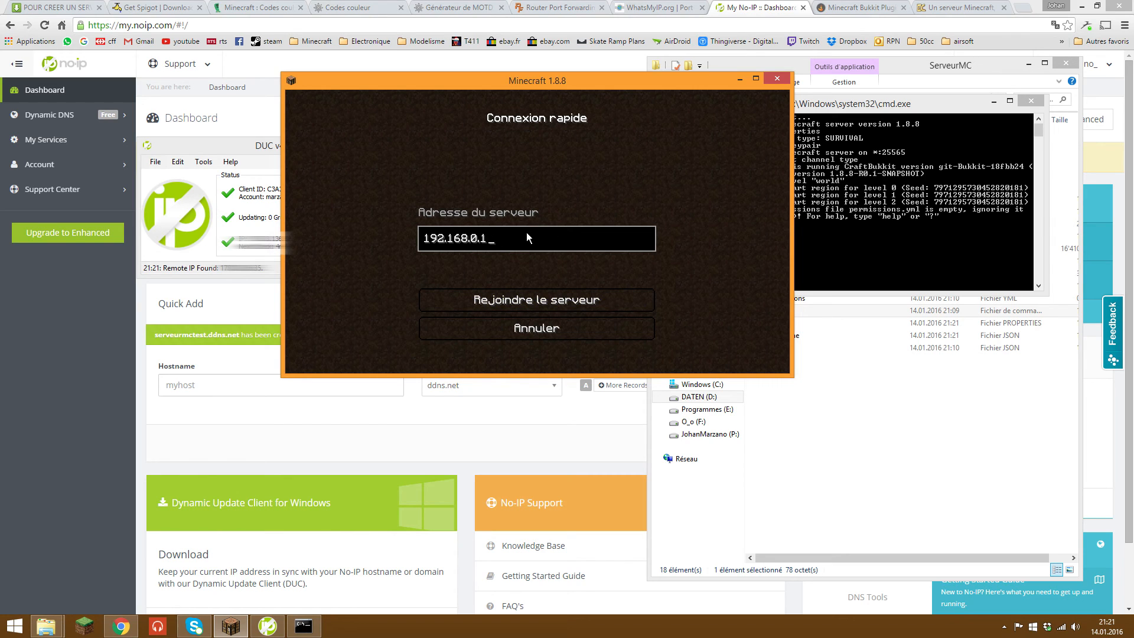
type("serveurmctest.")
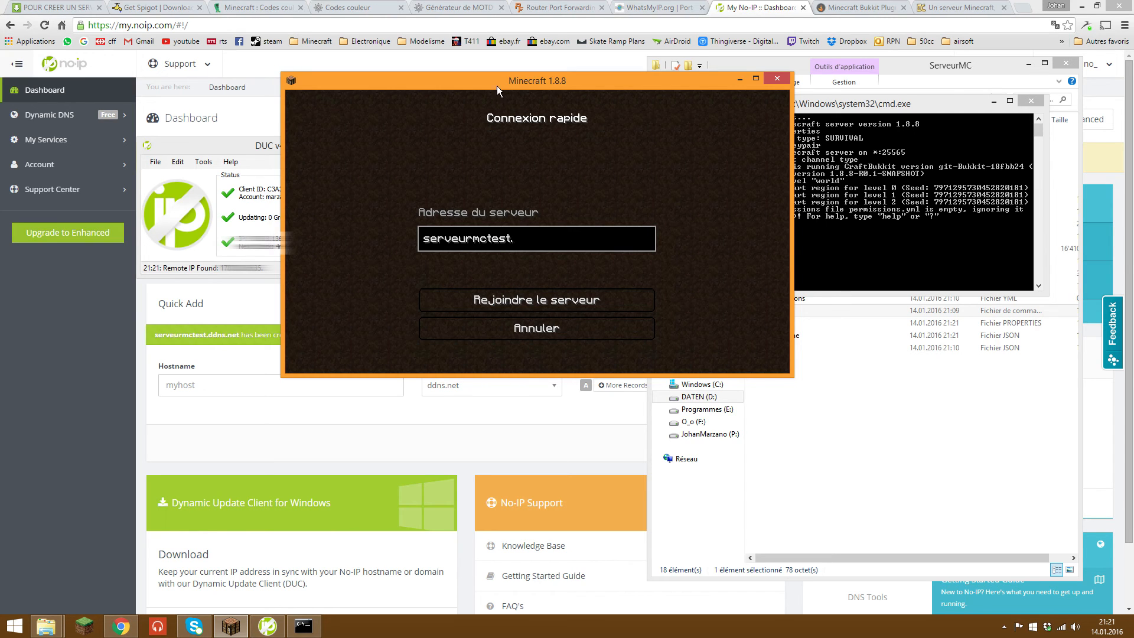
left_click_drag(498, 86, 632, 73)
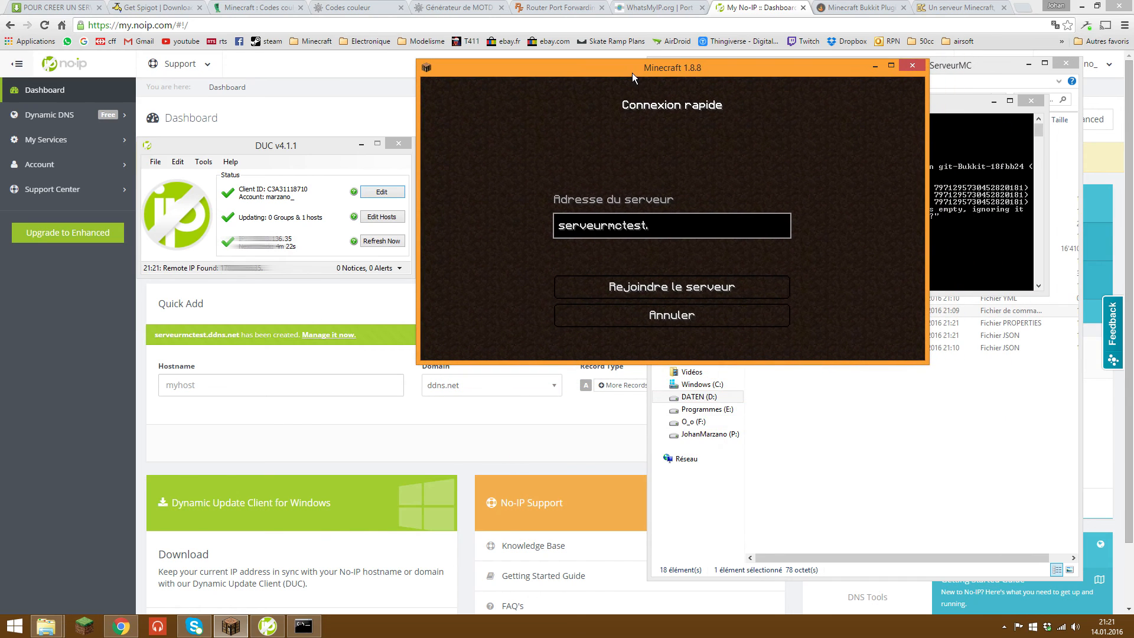
type("ddns.net")
key("Return")
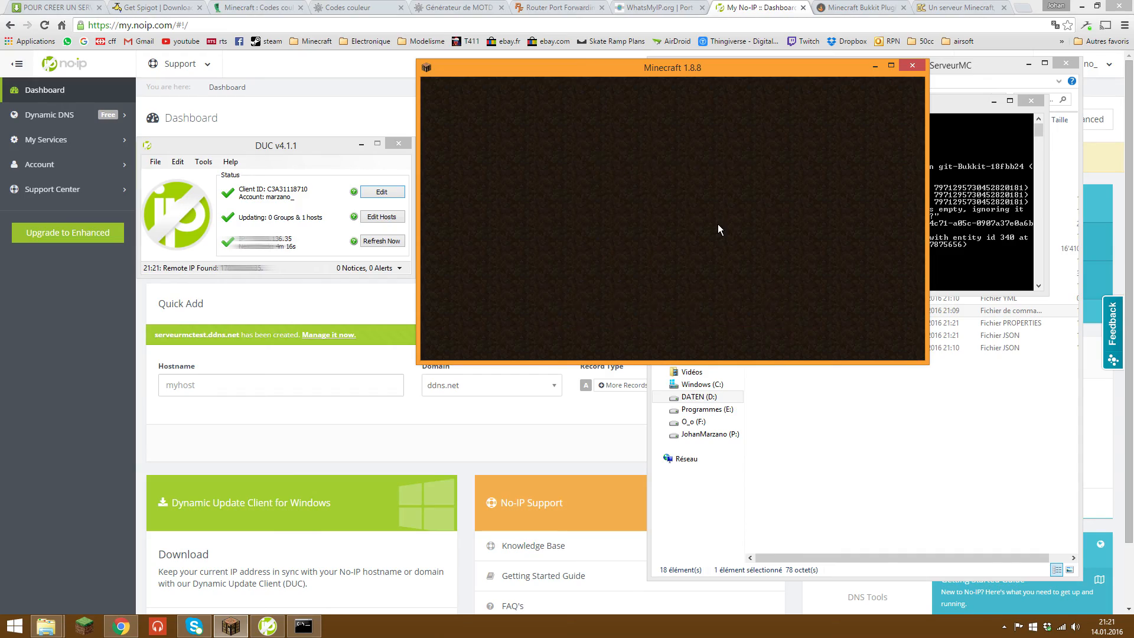
Step: Maximise Minecraft, fly over the forest world, then disconnect from the server
key("t")
double_click(681, 66)
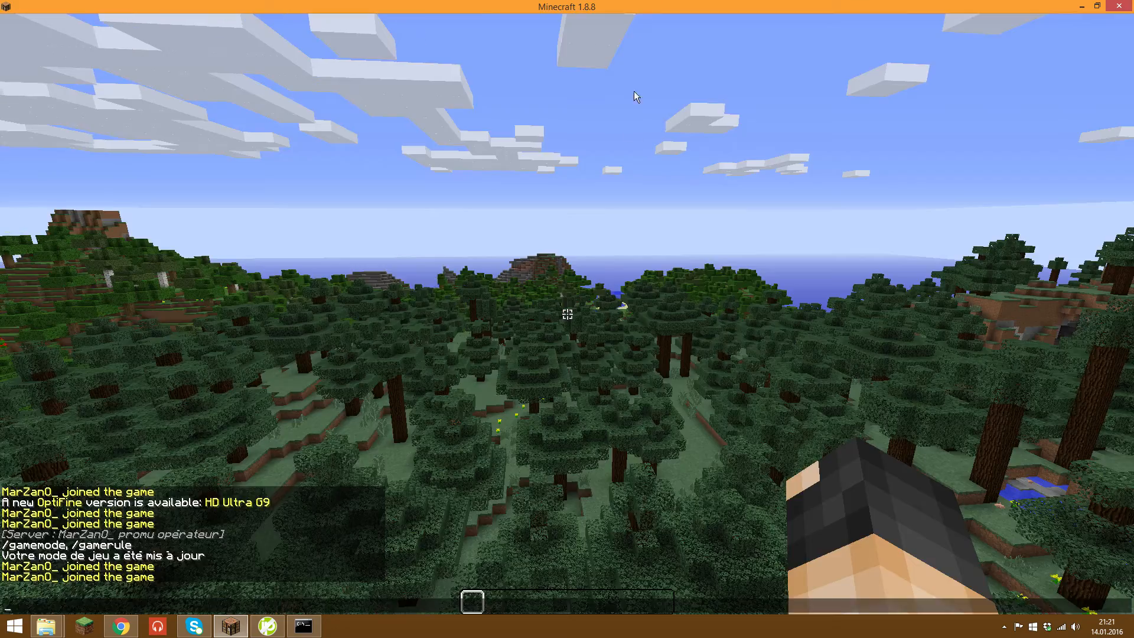
key("Escape")
key("w")
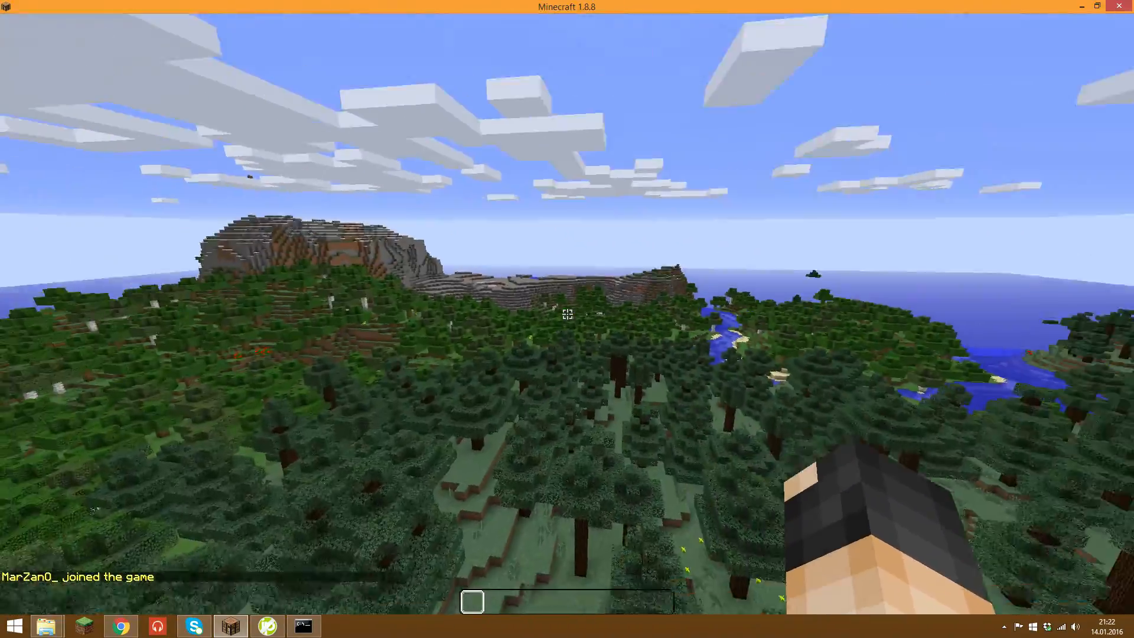
key("c")
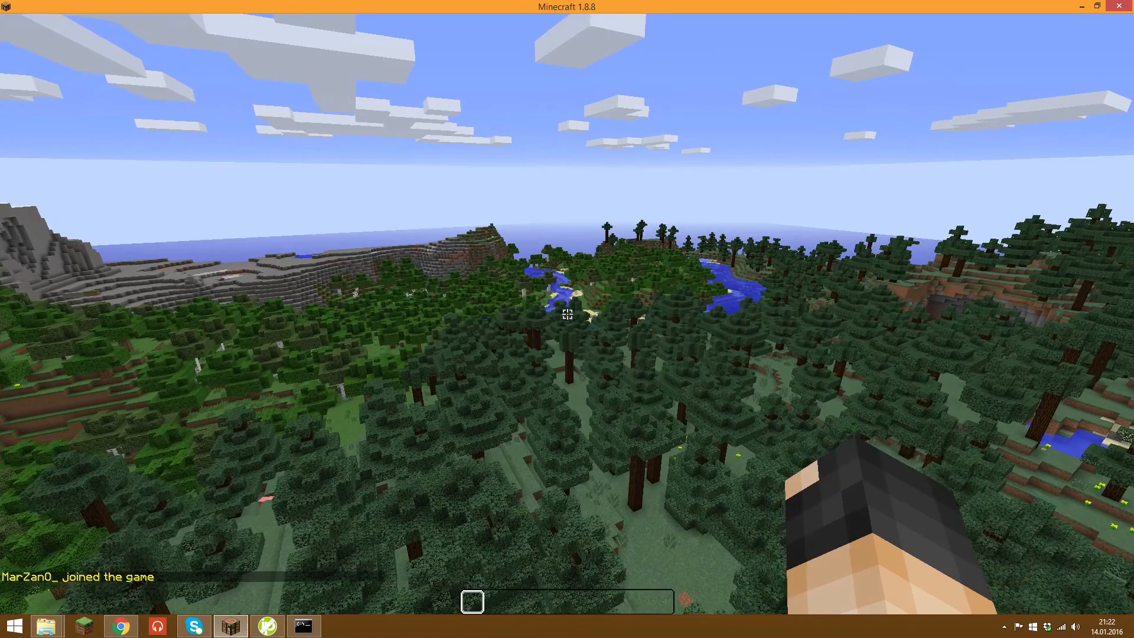
key("Escape")
left_click(570, 304)
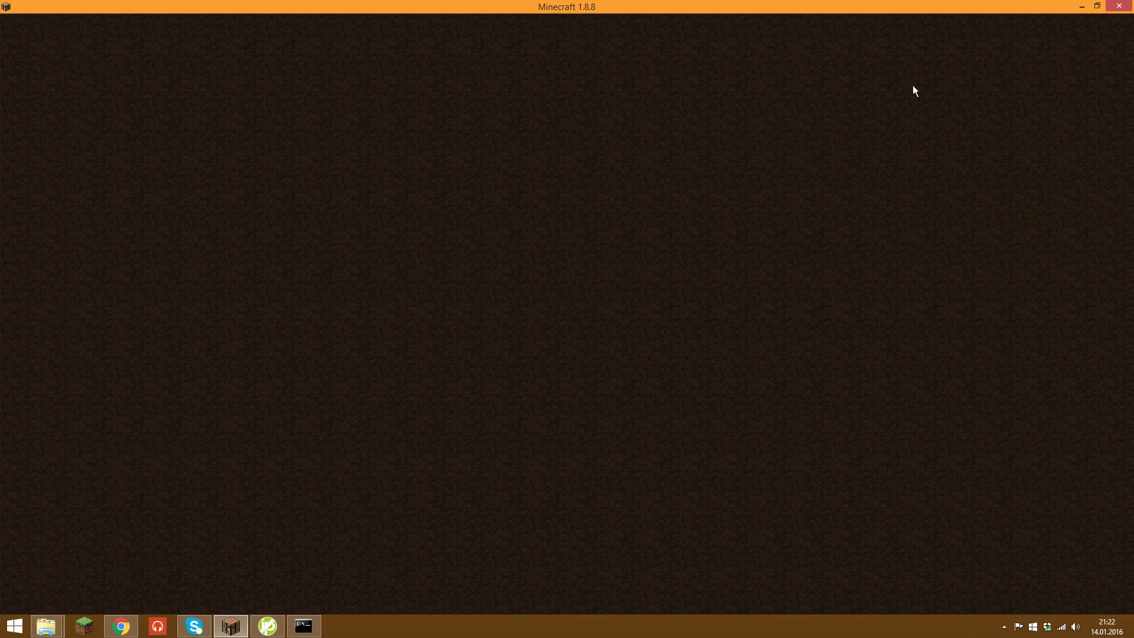
Step: Verify Connexion rapide still holds serveurmctest.ddns.net, cancel, and minimise the Minecraft window
left_click_drag(1060, 5, 739, 178)
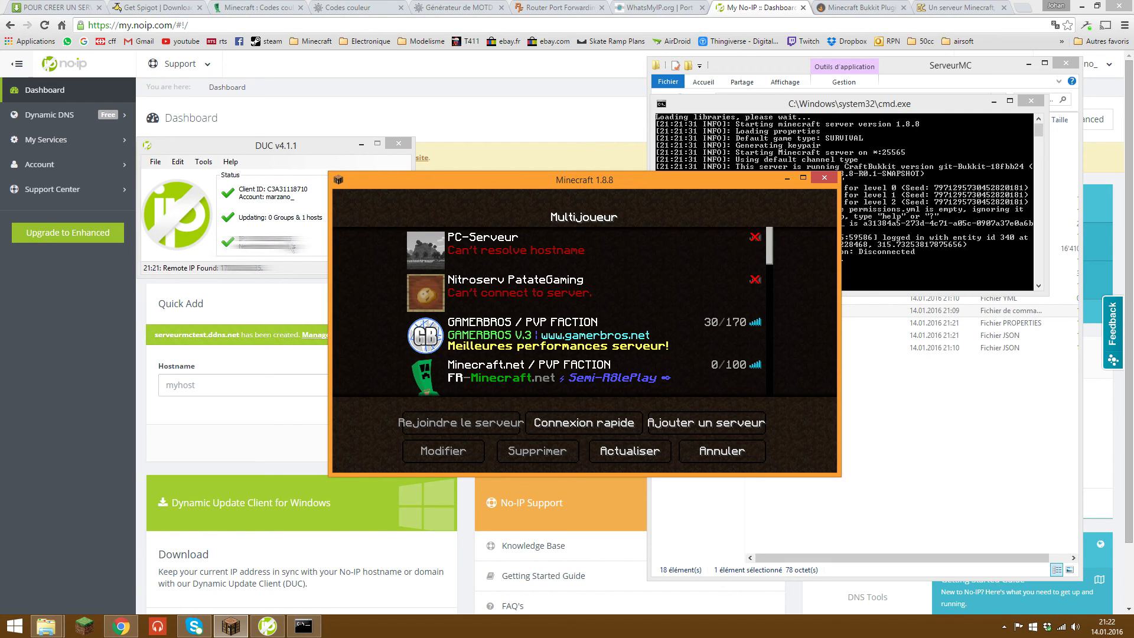
left_click(261, 214)
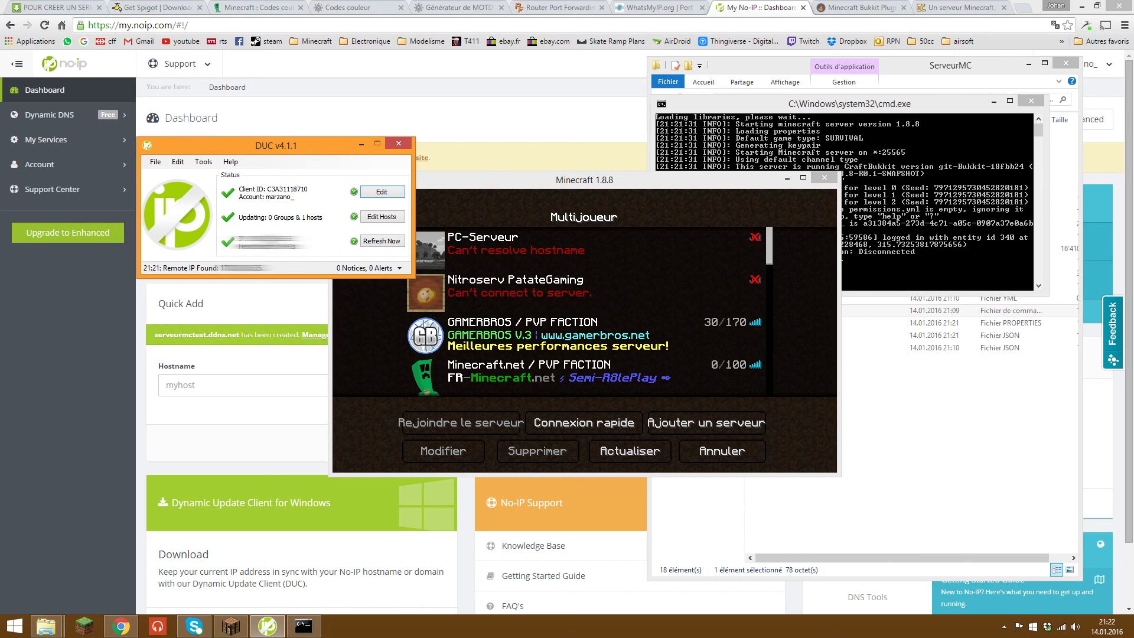
left_click(582, 184)
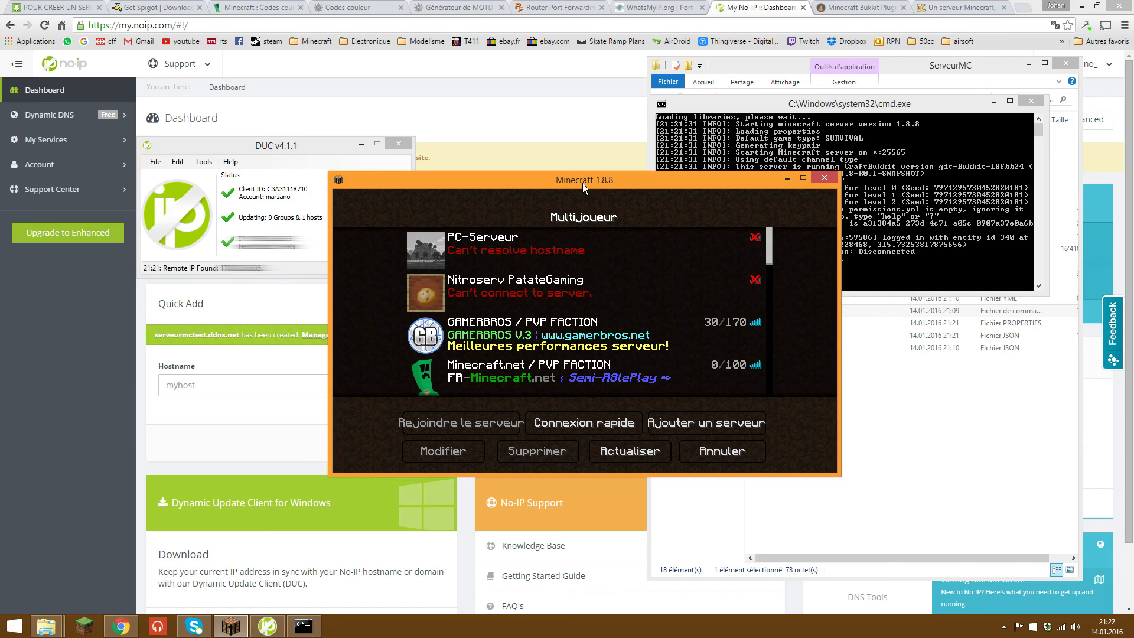
left_click(620, 422)
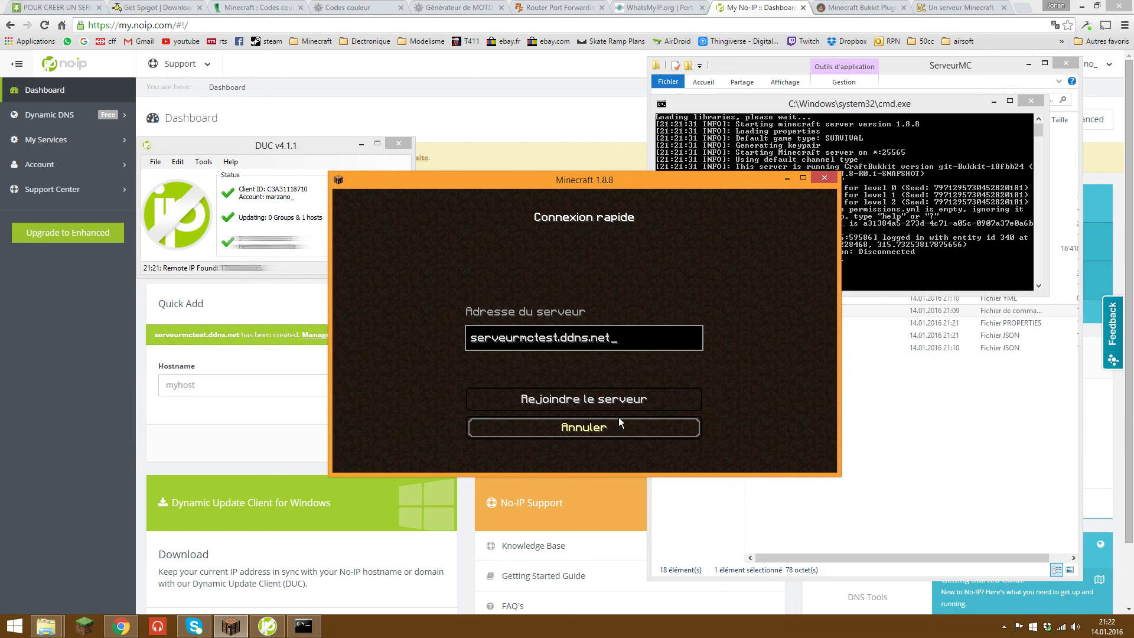
left_click(583, 427)
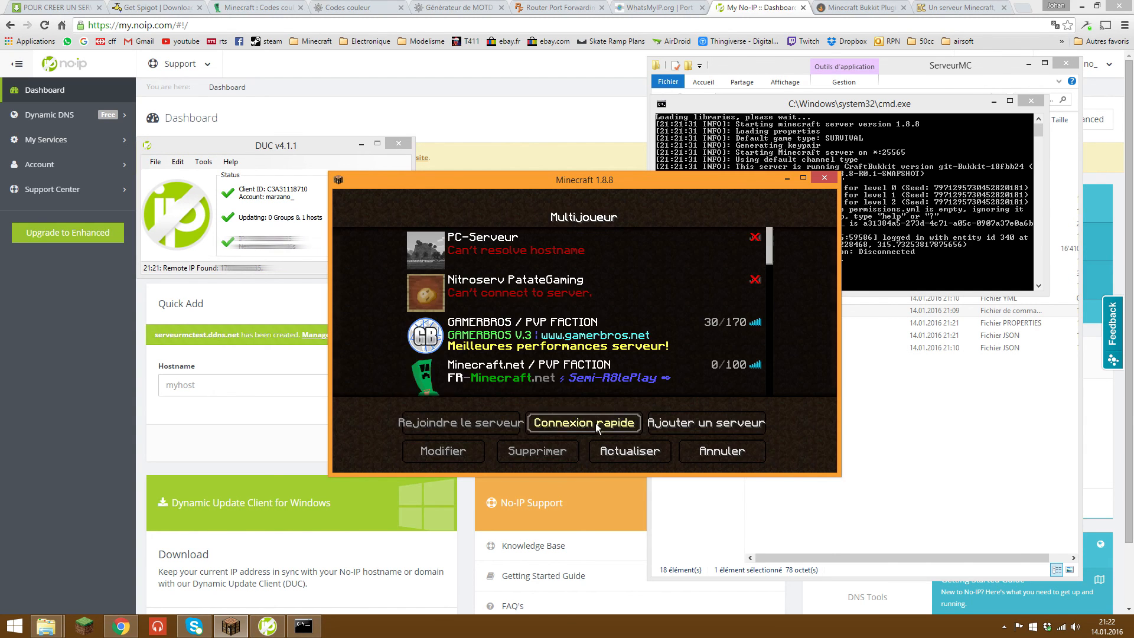
left_click(787, 177)
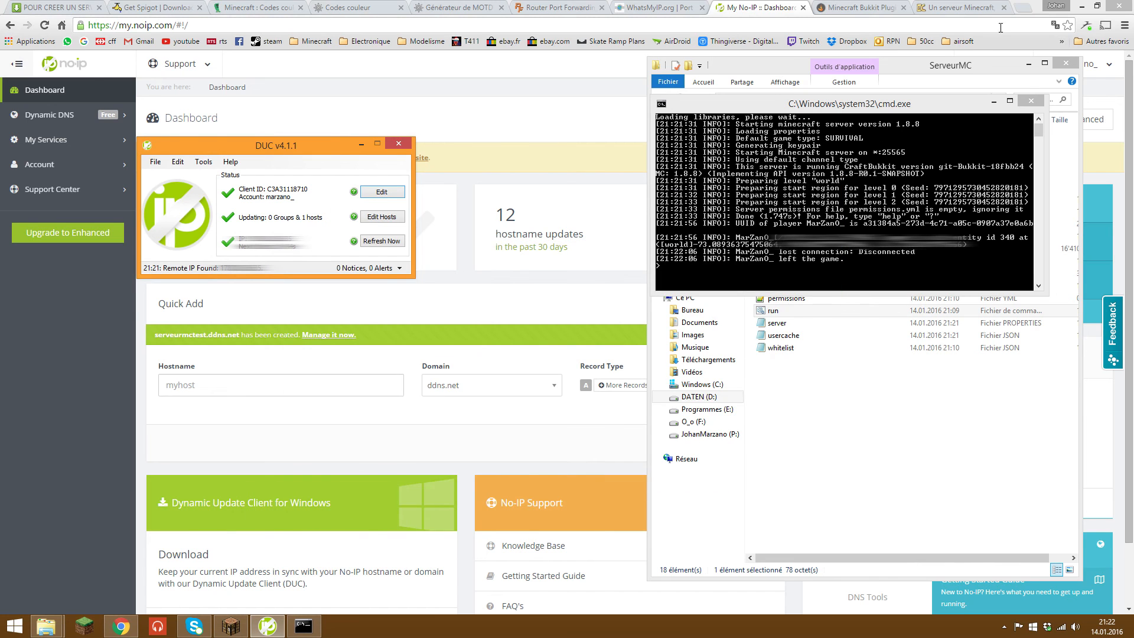
Step: Minimise the browser and open the ServeurMC plugins folder to confirm it is empty
left_click(1082, 6)
left_click_drag(873, 110, 841, 127)
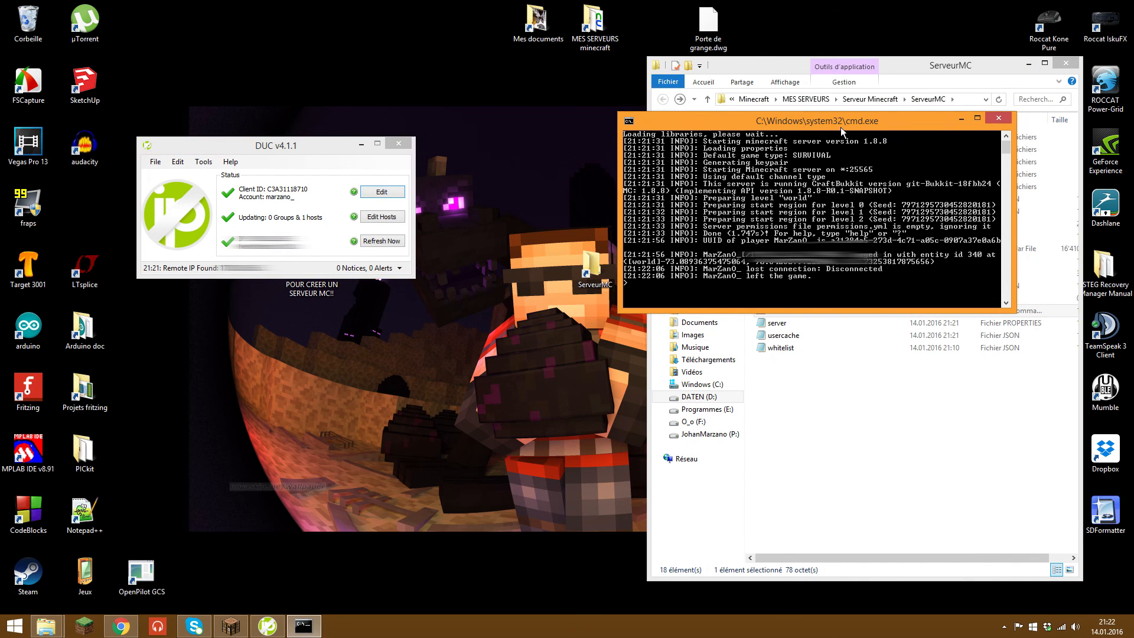
left_click(857, 110)
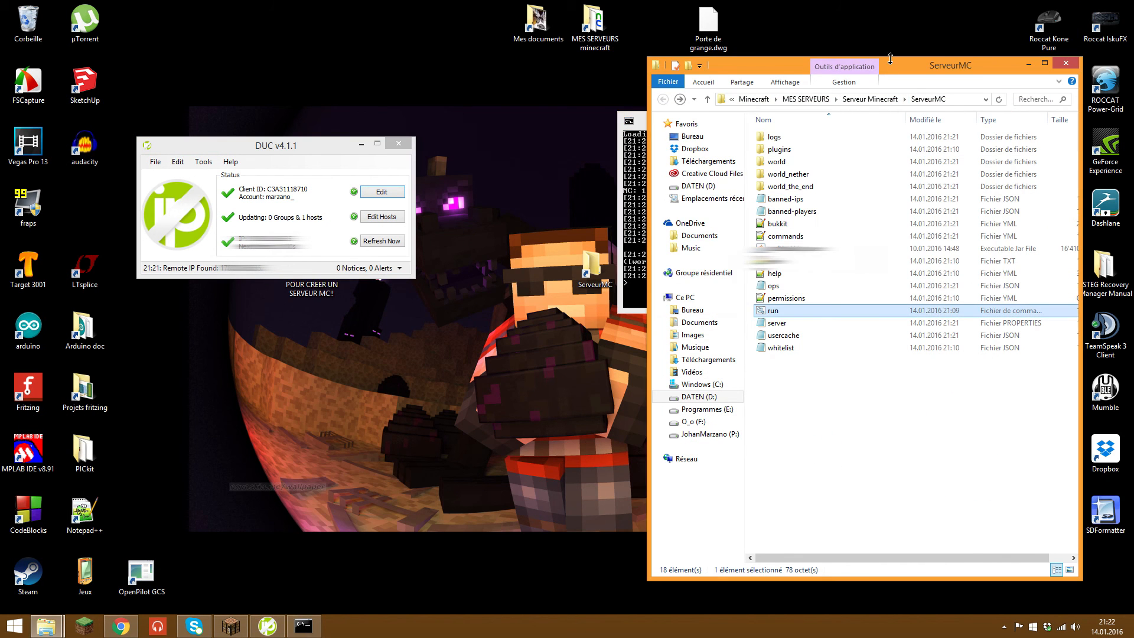
double_click(817, 152)
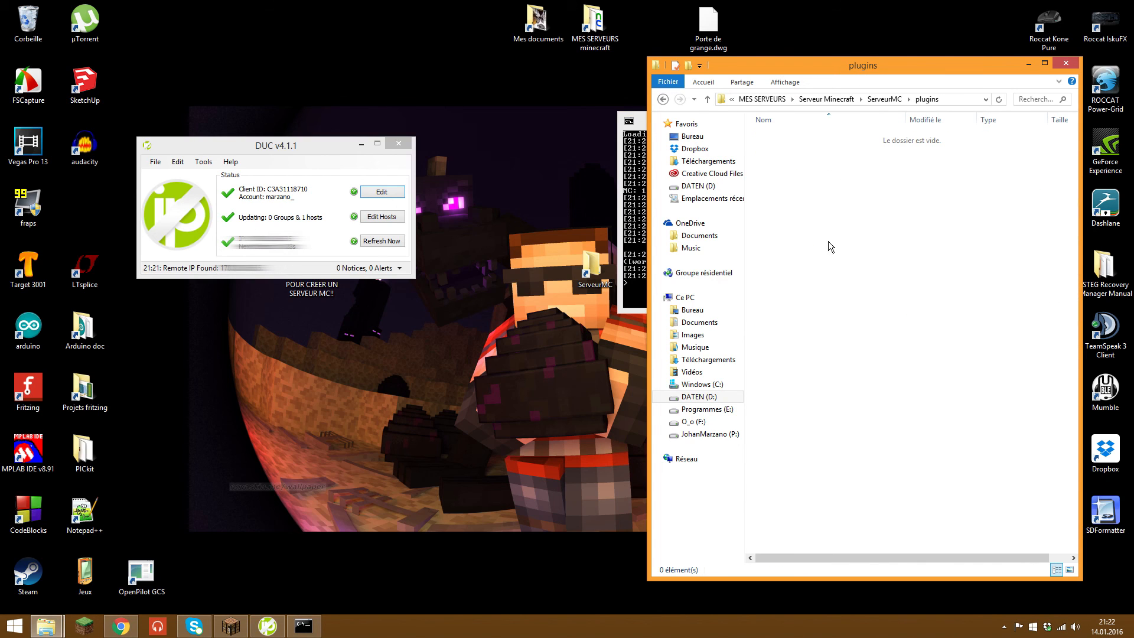
Step: Close the No-IP DUC client, go back to ServeurMC, and minimise the folder window
left_click(386, 147)
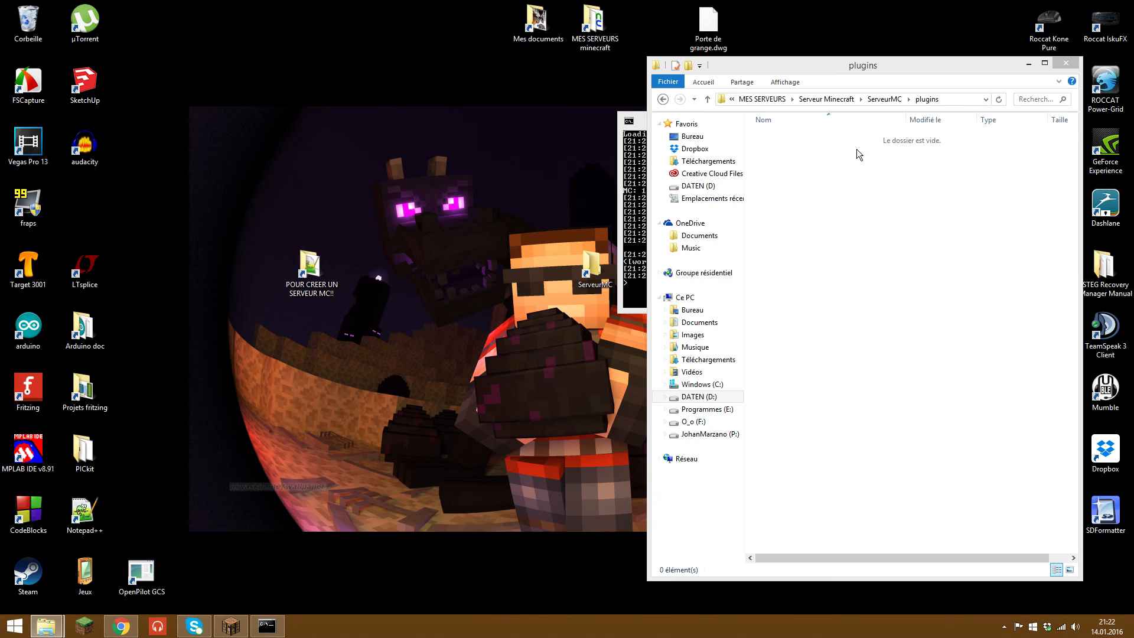
left_click_drag(856, 149, 918, 509)
left_click_drag(980, 524, 829, 137)
left_click(666, 100)
left_click(1027, 65)
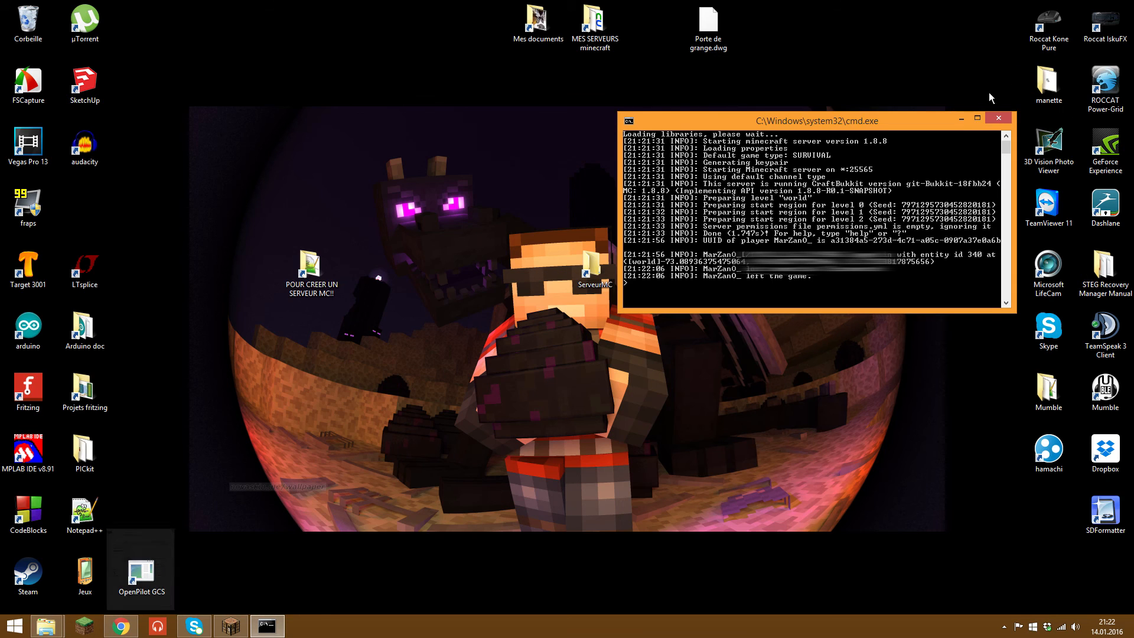